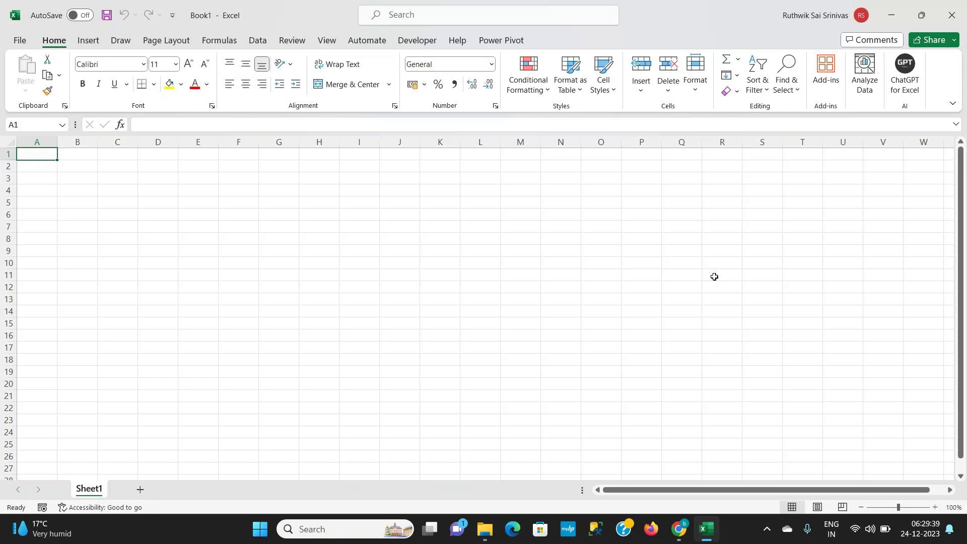
Enter the label "Loan Amount" in cell A1 and fit column A's width to it
{"action": "left_click", "coordinate": [119, 180]}
{"action": "left_click", "coordinate": [52, 157]}
{"action": "type", "text": "Loan Amount"}
{"action": "key", "text": "Tab"}
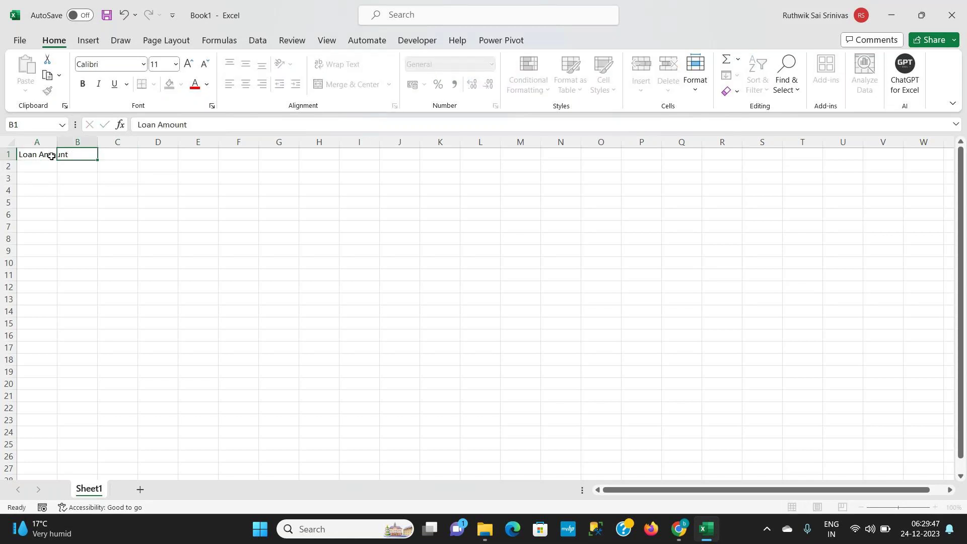
{"action": "left_click", "coordinate": [51, 156]}
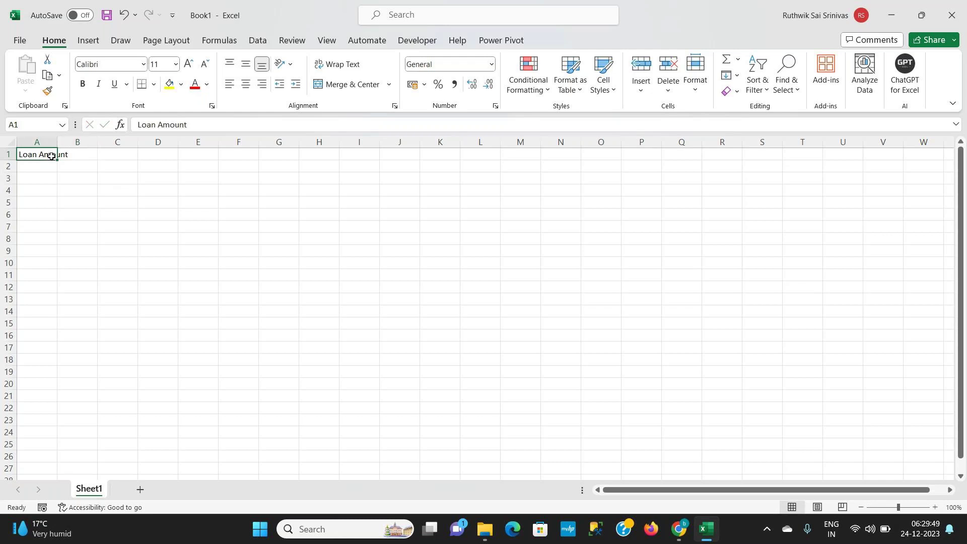
{"action": "key", "text": "alt"}
{"action": "key", "text": "h"}
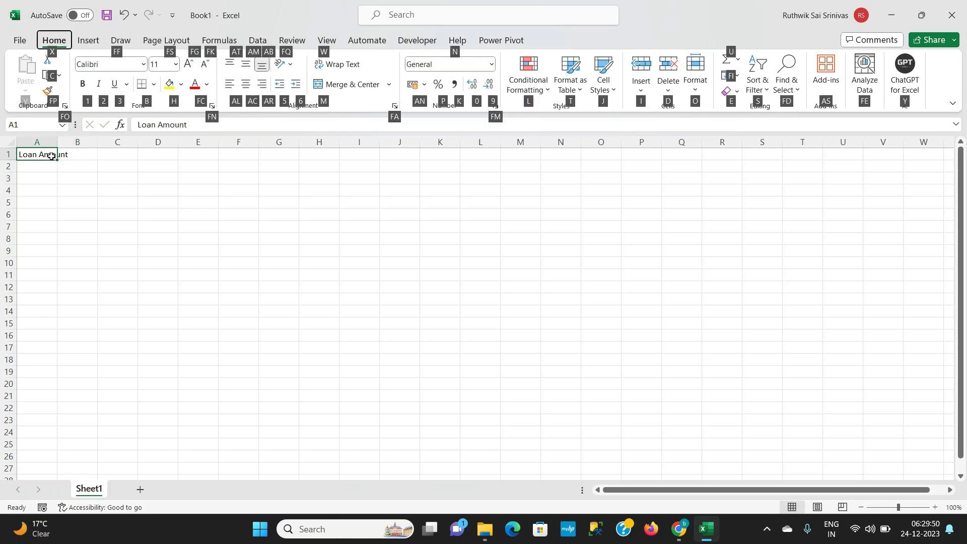
{"action": "key", "text": "o"}
{"action": "key", "text": "i"}
Enter 2200000 as the loan amount in B1 and format it with comma separators and no decimal places
{"action": "key", "text": "Tab"}
{"action": "type", "text": "22"}
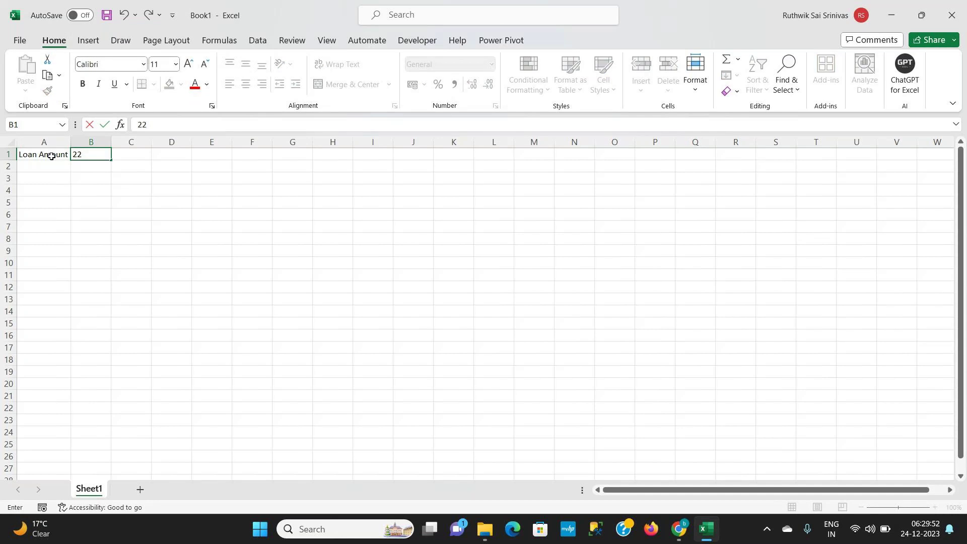
{"action": "type", "text": "00000"}
{"action": "key", "text": "Return"}
{"action": "key", "text": "Up"}
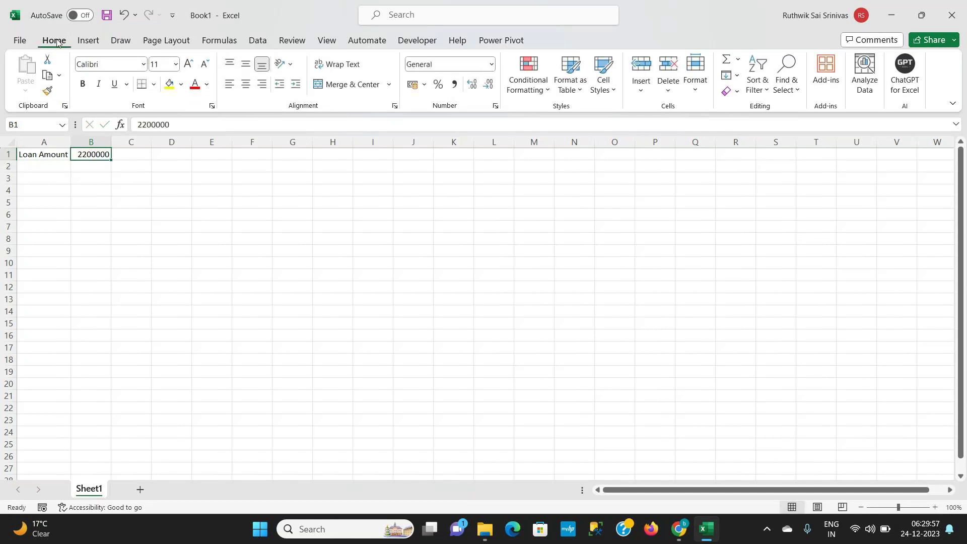
{"action": "left_click", "coordinate": [455, 84]}
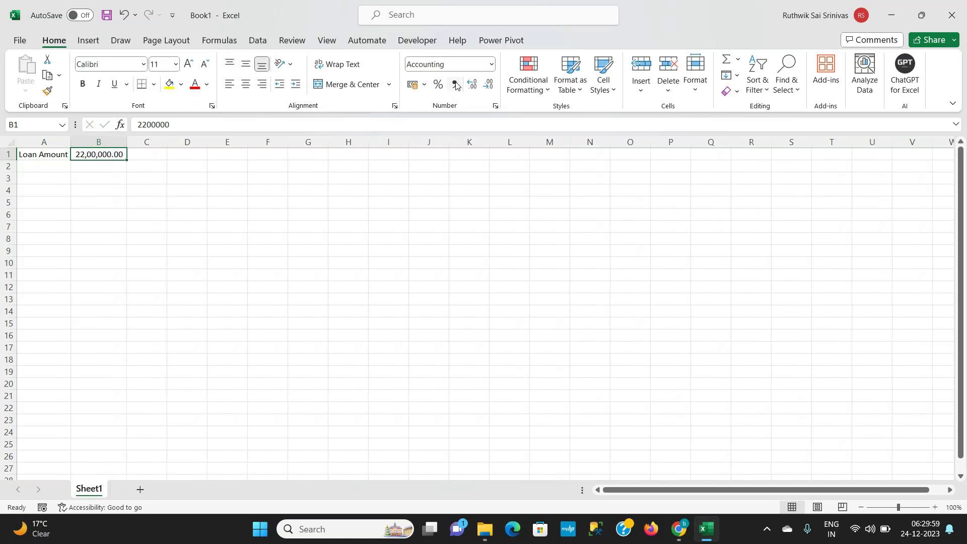
{"action": "double_click", "coordinate": [488, 86]}
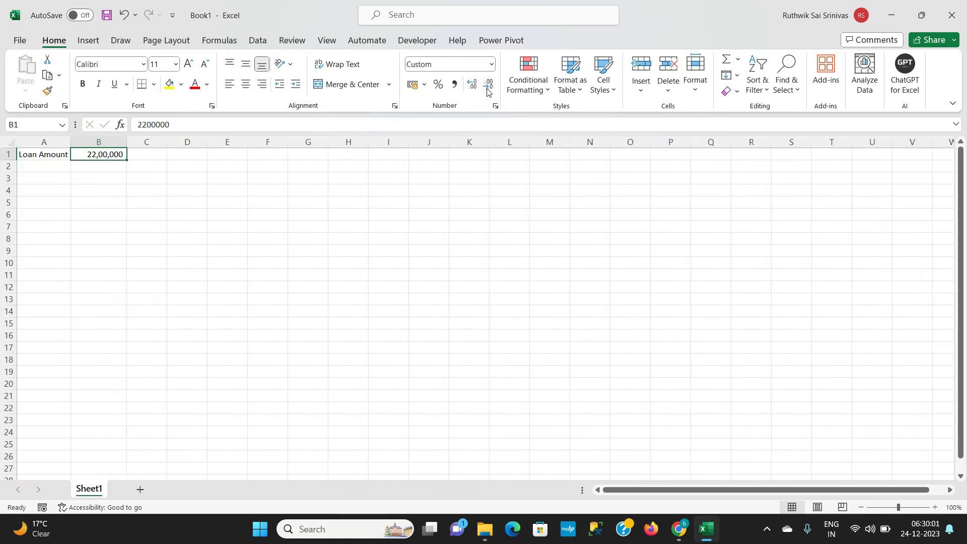
Enter the label "Interest" in A2 with the rate 8.55% in B2
{"action": "key", "text": "Return"}
{"action": "key", "text": "Left"}
{"action": "type", "text": "Interest"}
{"action": "key", "text": "Tab"}
{"action": "type", "text": "8.55%"}
{"action": "key", "text": "Return"}
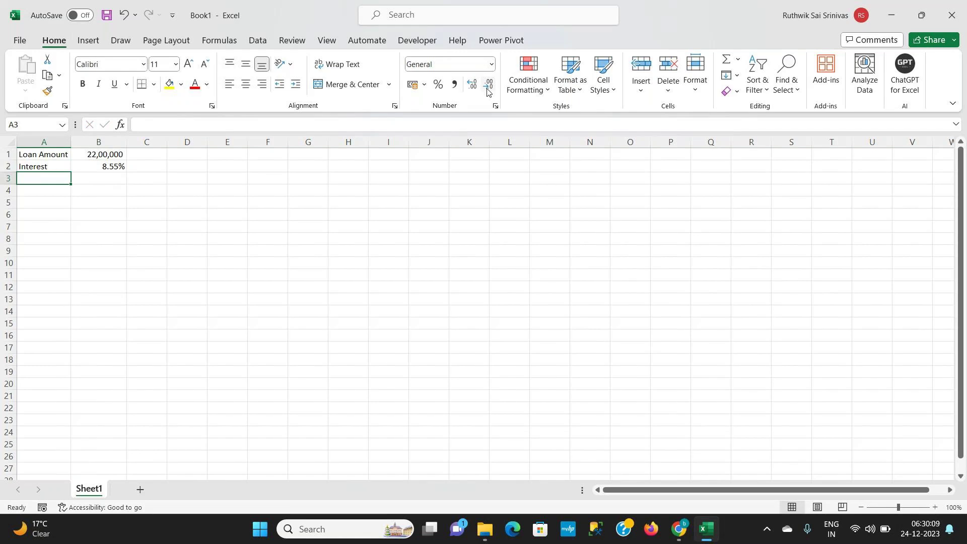
Enter the label "Years" in A3 with the loan term 30 in B3
{"action": "type", "text": "months"}
{"action": "key", "text": "BackSpace"}
{"action": "key", "text": "BackSpace"}
{"action": "key", "text": "BackSpace"}
{"action": "key", "text": "BackSpace"}
{"action": "key", "text": "BackSpace"}
{"action": "key", "text": "BackSpace"}
{"action": "type", "text": "Years"}
{"action": "key", "text": "Tab"}
{"action": "type", "text": "30"}
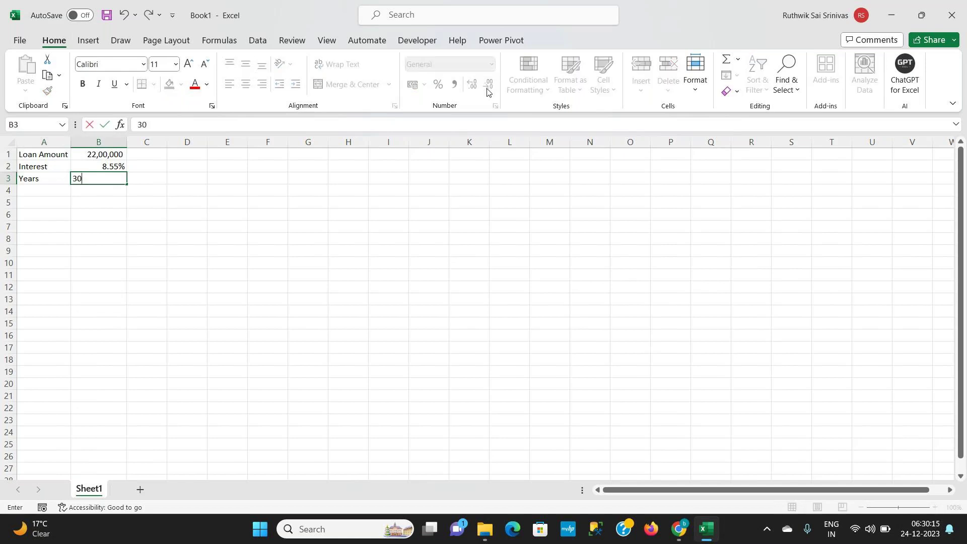
{"action": "key", "text": "Return"}
Label A5 "EMI" and calculate the monthly payment in B5 with =PMT(B2/12,B3*12,B1)
{"action": "key", "text": "Down"}
{"action": "type", "text": "EMI"}
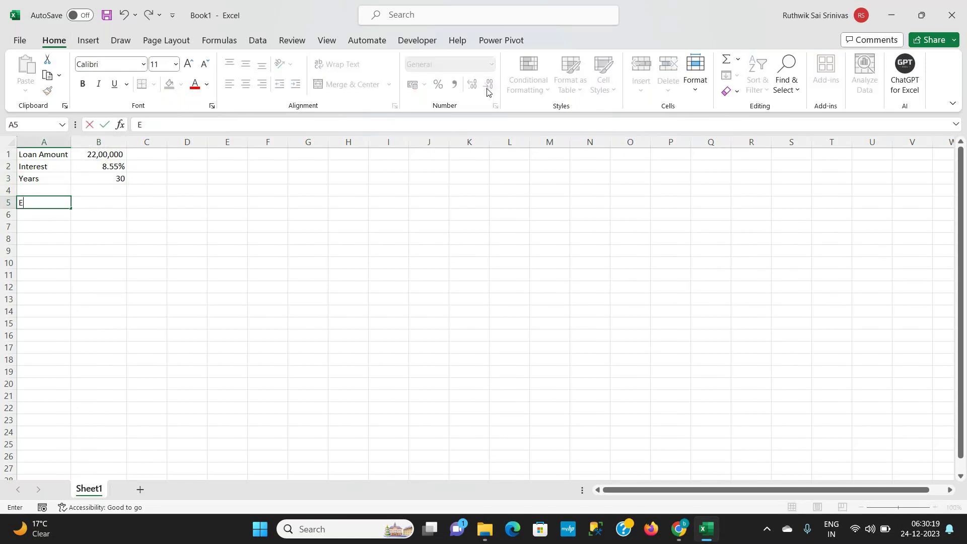
{"action": "key", "text": "Tab"}
{"action": "type", "text": "=pmt"}
{"action": "key", "text": "Tab"}
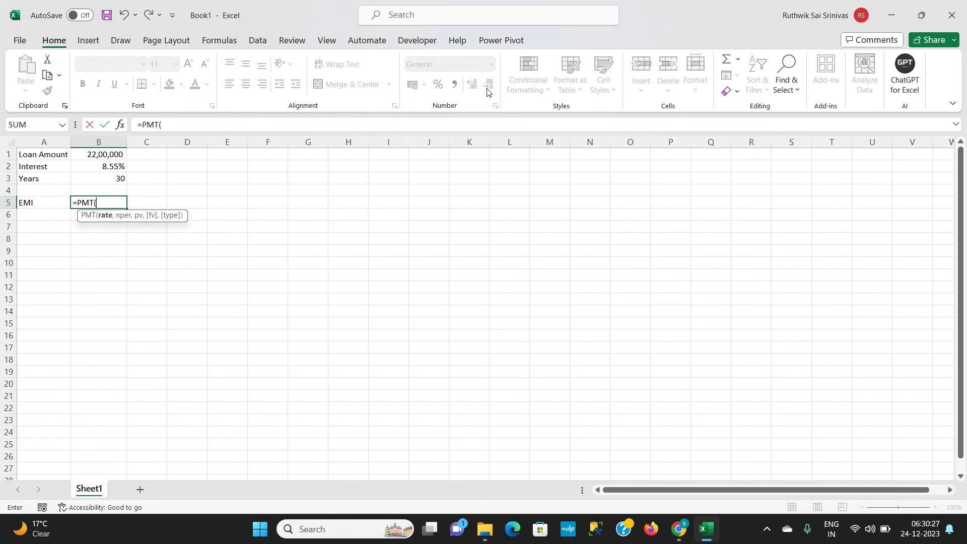
{"action": "key", "text": "Up"}
{"action": "key", "text": "Up"}
{"action": "key", "text": "Up"}
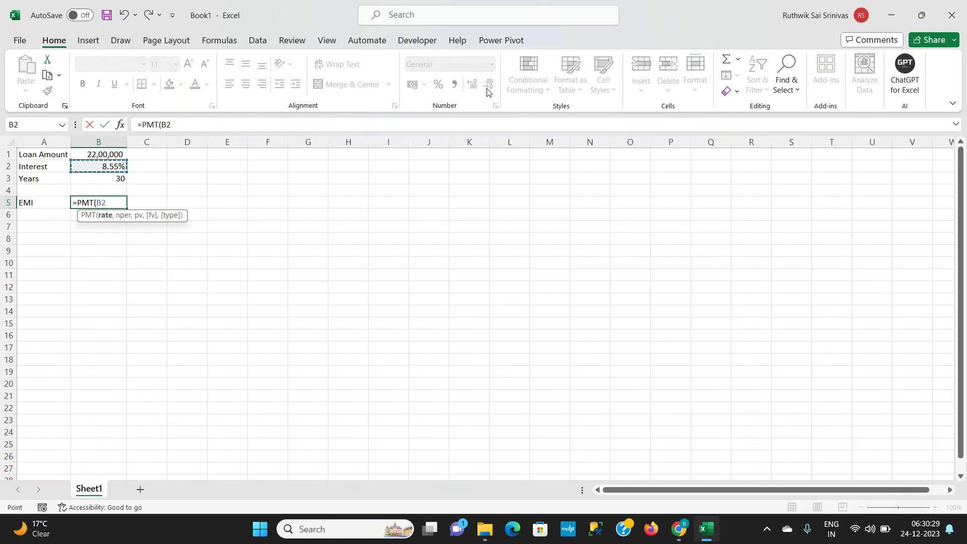
{"action": "type", "text": "/12,"}
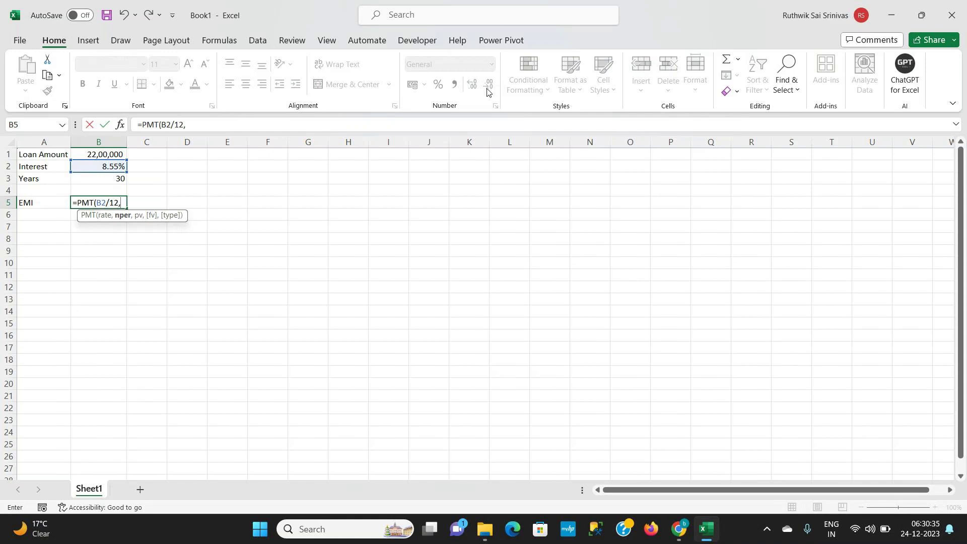
{"action": "key", "text": "Up"}
{"action": "key", "text": "Up"}
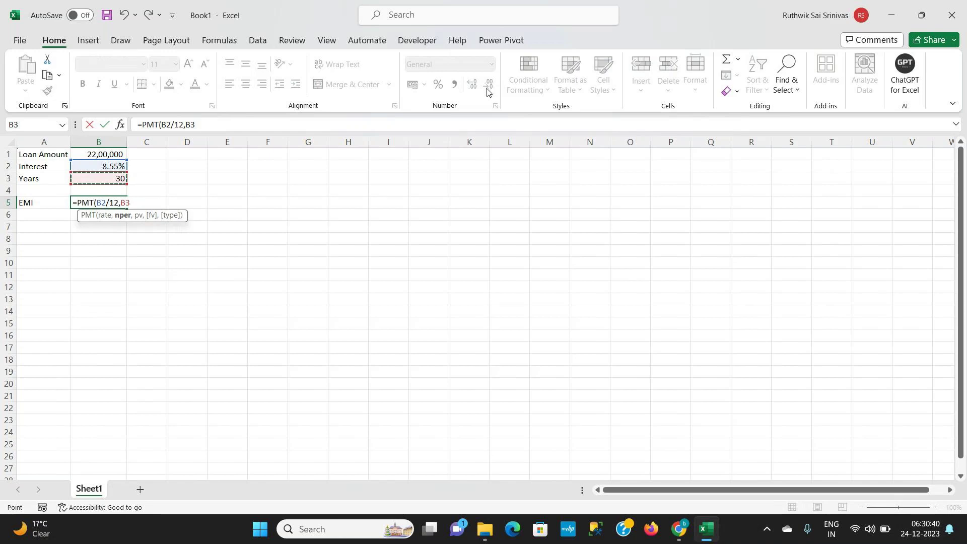
{"action": "type", "text": "*12,"}
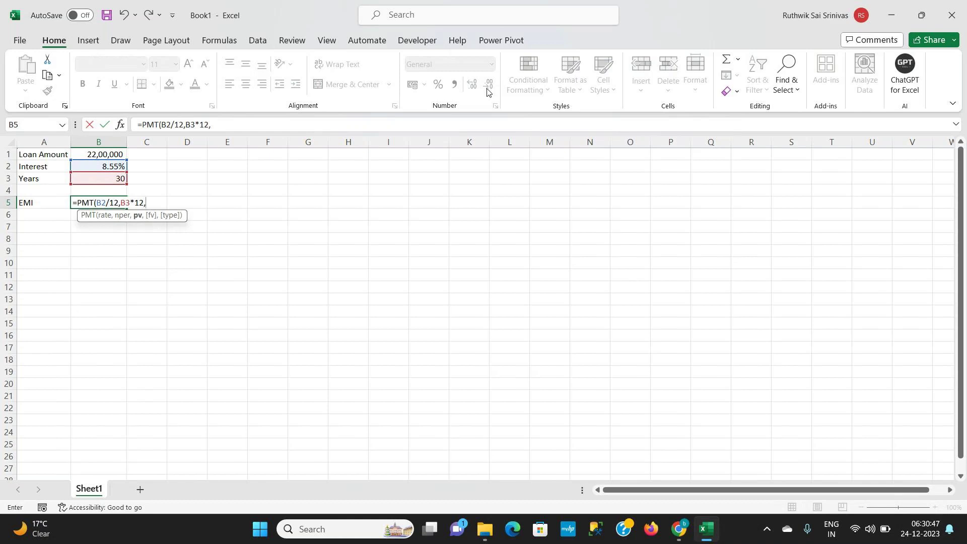
{"action": "type", "text": "B1"}
{"action": "key", "text": "Return"}
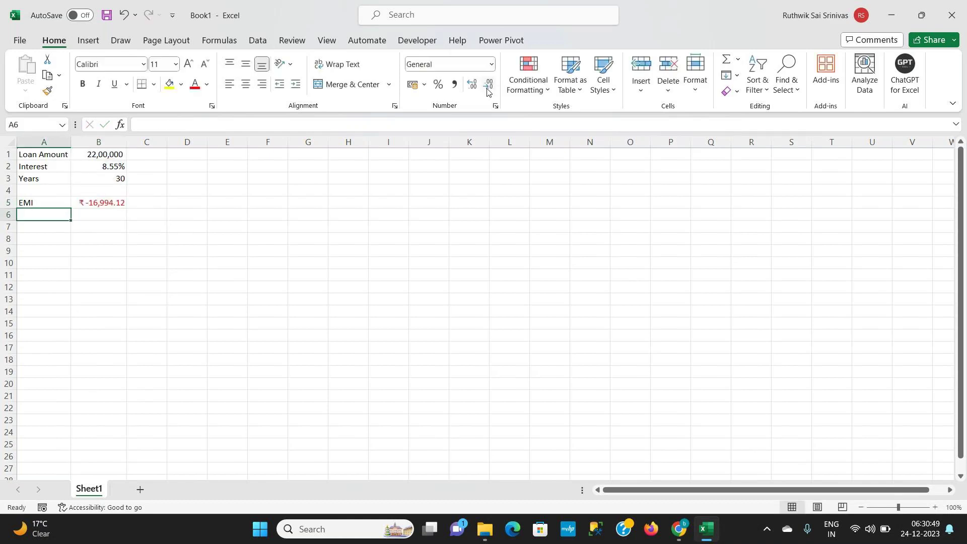
{"action": "key", "text": "Up"}
{"action": "key", "text": "Right"}
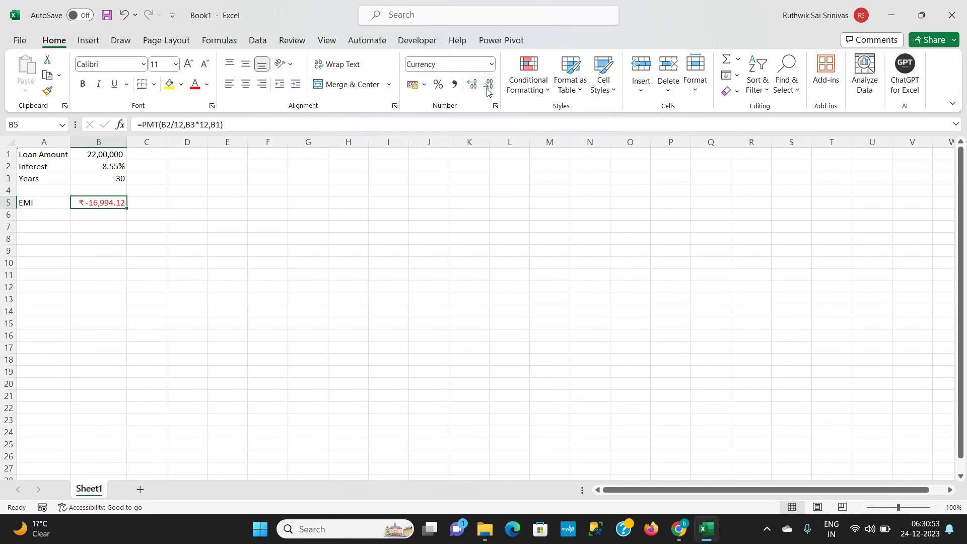
Start the schedule's header row with "Month No" in A8 and "opening Balance" in B8
{"action": "key", "text": "Down"}
{"action": "key", "text": "Down"}
{"action": "key", "text": "Down"}
{"action": "key", "text": "Left"}
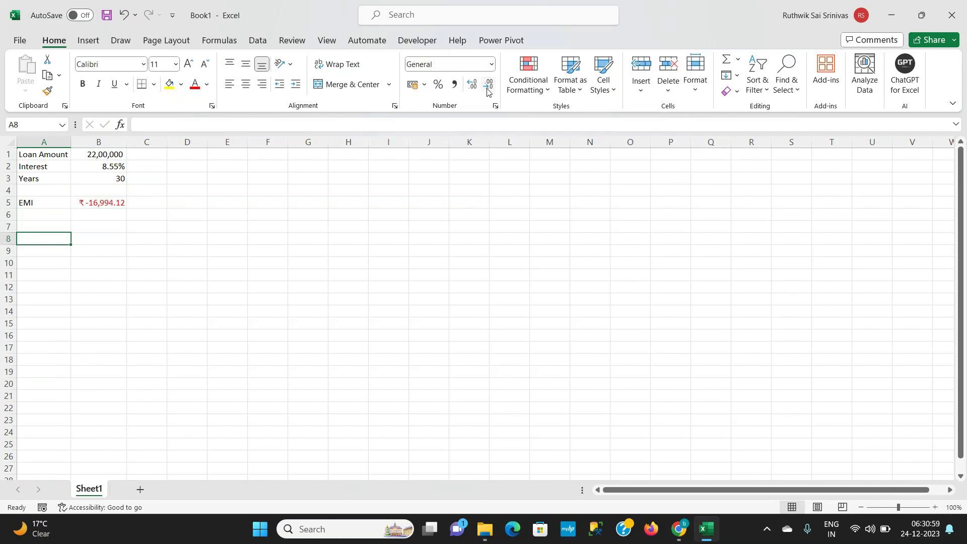
{"action": "type", "text": "Month No"}
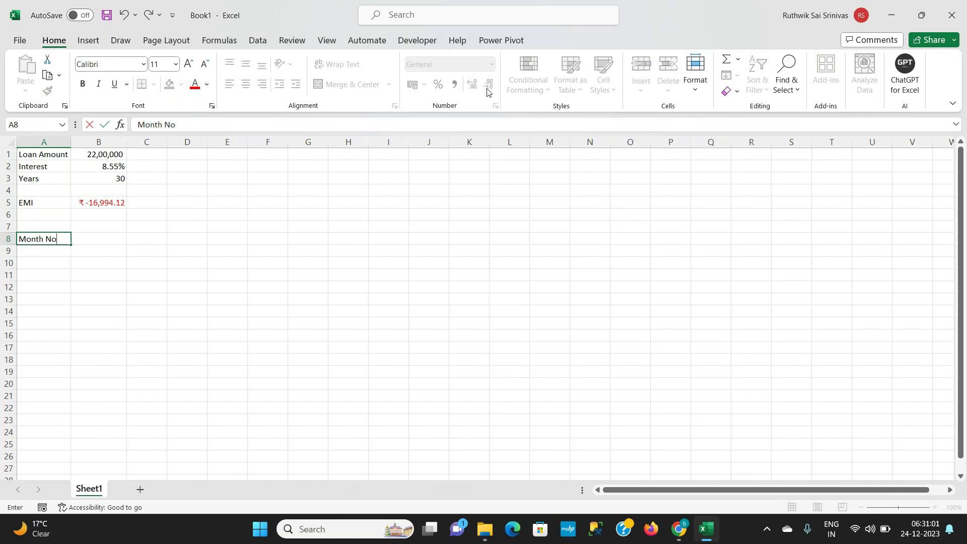
{"action": "key", "text": "Tab"}
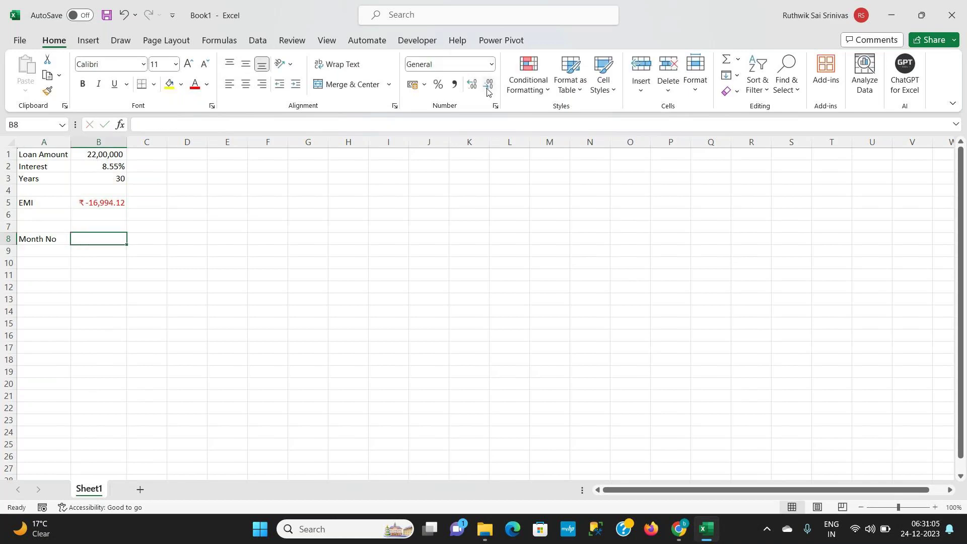
{"action": "type", "text": "opening Balance"}
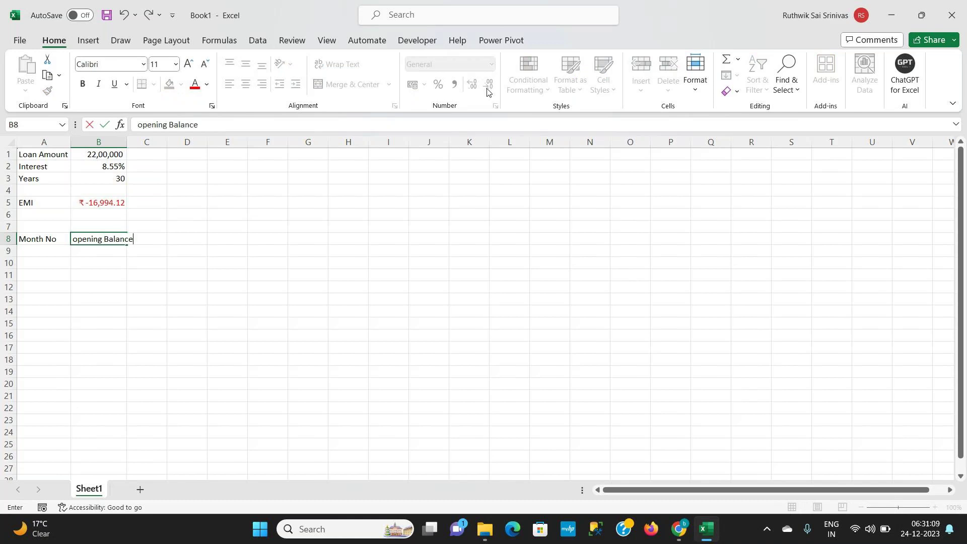
{"action": "key", "text": "Tab"}
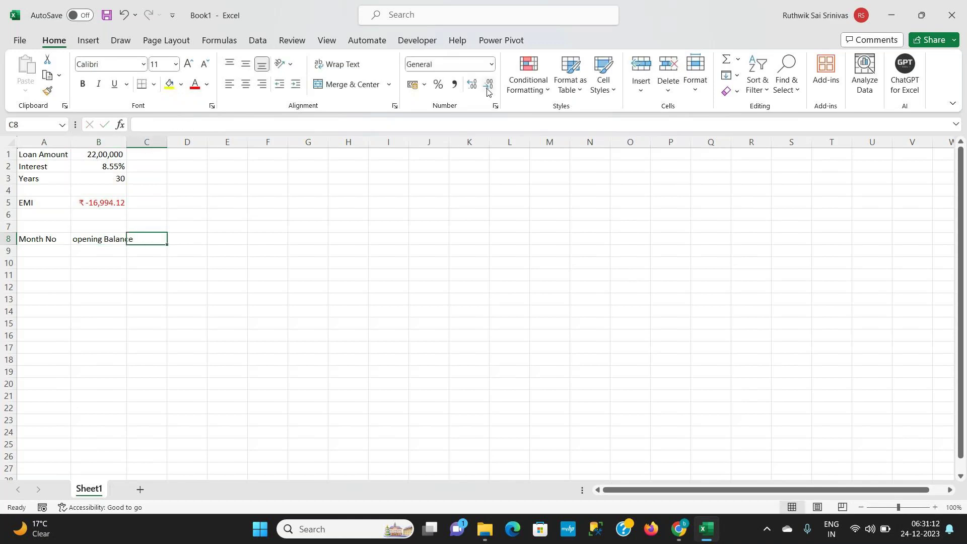
Add the column header "Effective from" in C8
{"action": "key", "text": "F2"}
{"action": "type", "text": "Effective from"}
{"action": "key", "text": "Tab"}
{"action": "key", "text": "Left"}
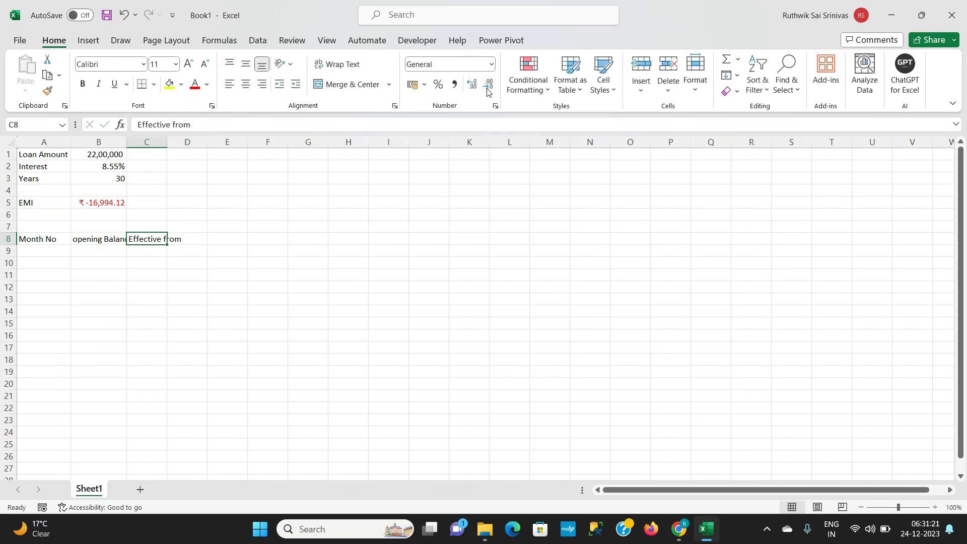
{"action": "type", "text": "E"}
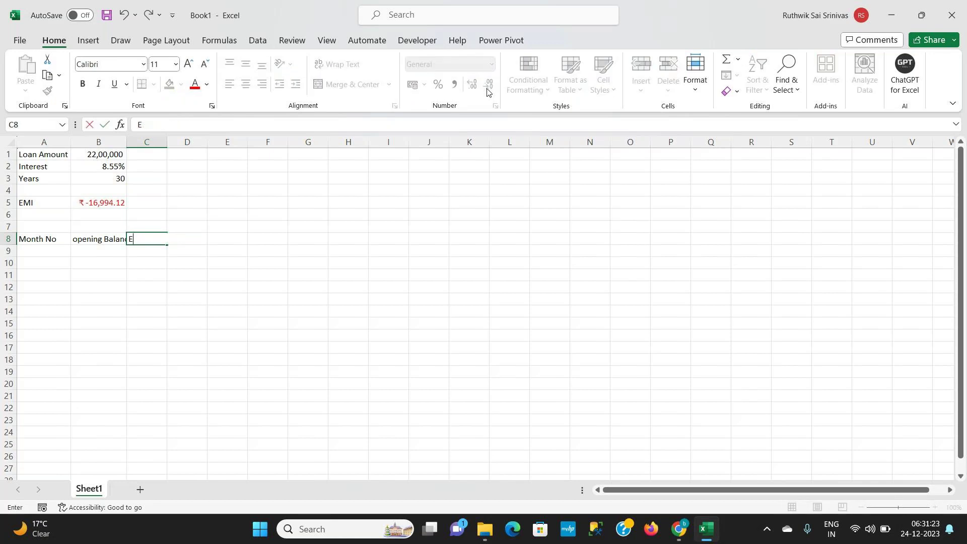
{"action": "type", "text": "ffective from"}
{"action": "key", "text": "Tab"}
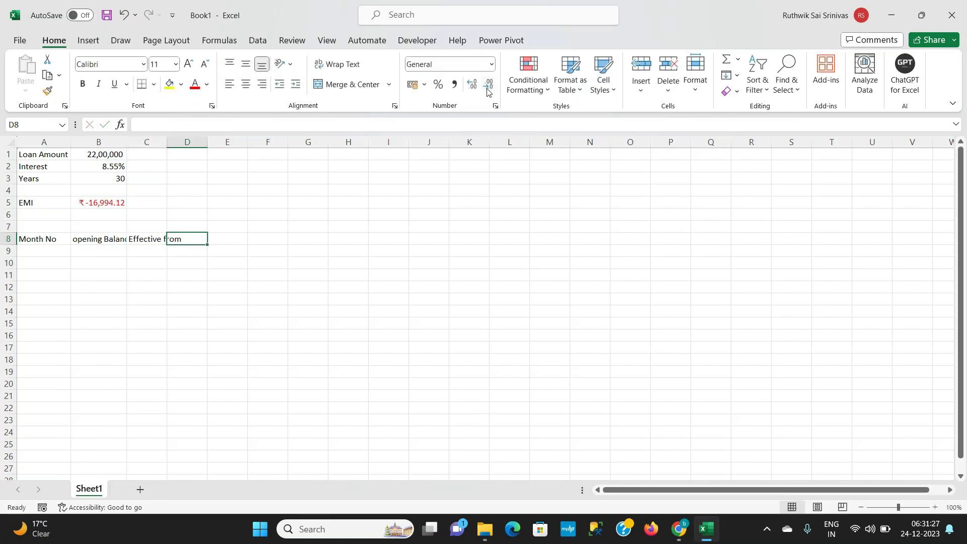
Add the column header "paid intested amount" in D8 and fit column D's width to it
{"action": "type", "text": "princi"}
{"action": "key", "text": "BackSpace"}
{"action": "key", "text": "BackSpace"}
{"action": "key", "text": "BackSpace"}
{"action": "key", "text": "BackSpace"}
{"action": "key", "text": "BackSpace"}
{"action": "key", "text": "BackSpace"}
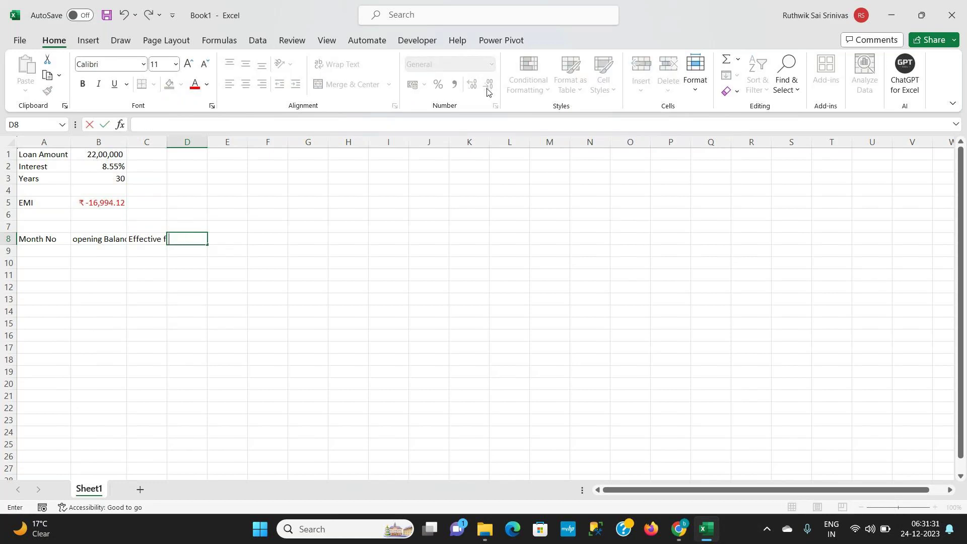
{"action": "type", "text": "paid amount"}
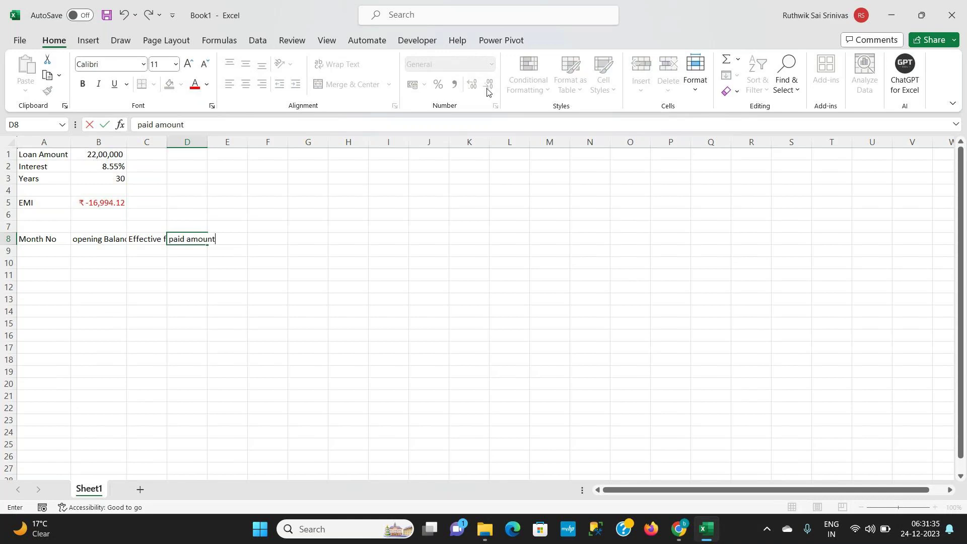
{"action": "key", "text": "BackSpace"}
{"action": "key", "text": "BackSpace"}
{"action": "key", "text": "BackSpace"}
{"action": "key", "text": "BackSpace"}
{"action": "key", "text": "BackSpace"}
{"action": "key", "text": "BackSpace"}
{"action": "key", "text": "BackSpace"}
{"action": "type", "text": "intested amount"}
{"action": "key", "text": "Tab"}
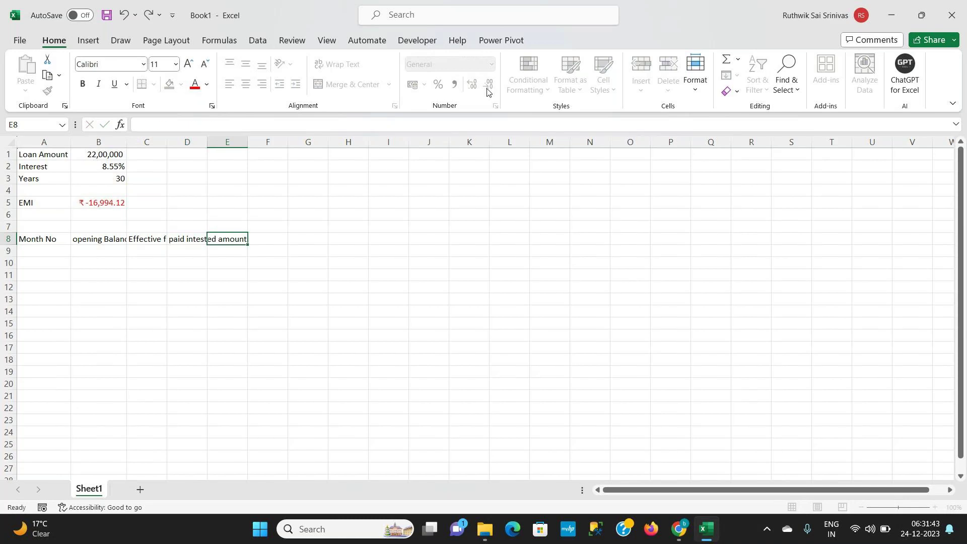
{"action": "key", "text": "Left"}
{"action": "key", "text": "alt"}
{"action": "key", "text": "h"}
{"action": "key", "text": "o"}
{"action": "key", "text": "i"}
Add the column headers "Extra Amount" in E8 and "Balance Amount" in F8
{"action": "key", "text": "Right"}
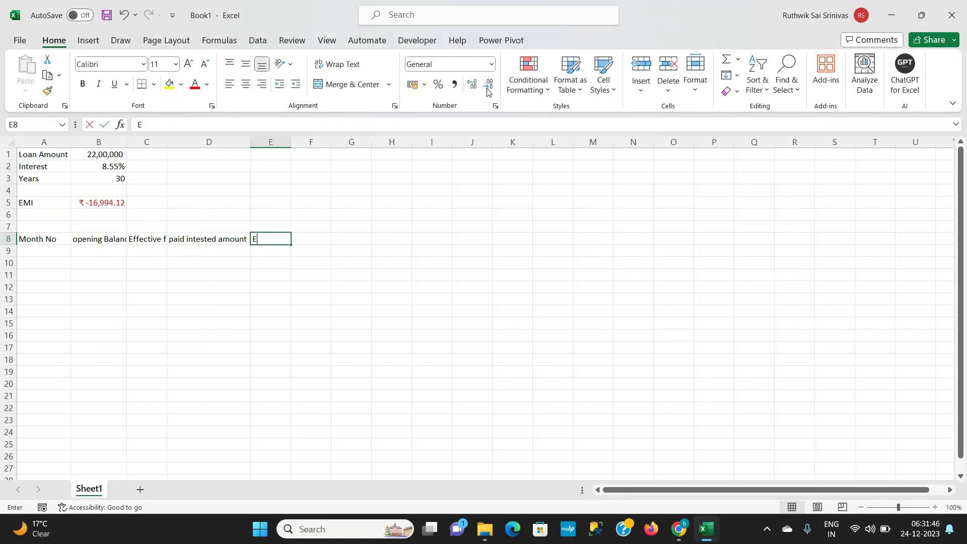
{"action": "type", "text": "Extra Amoun"}
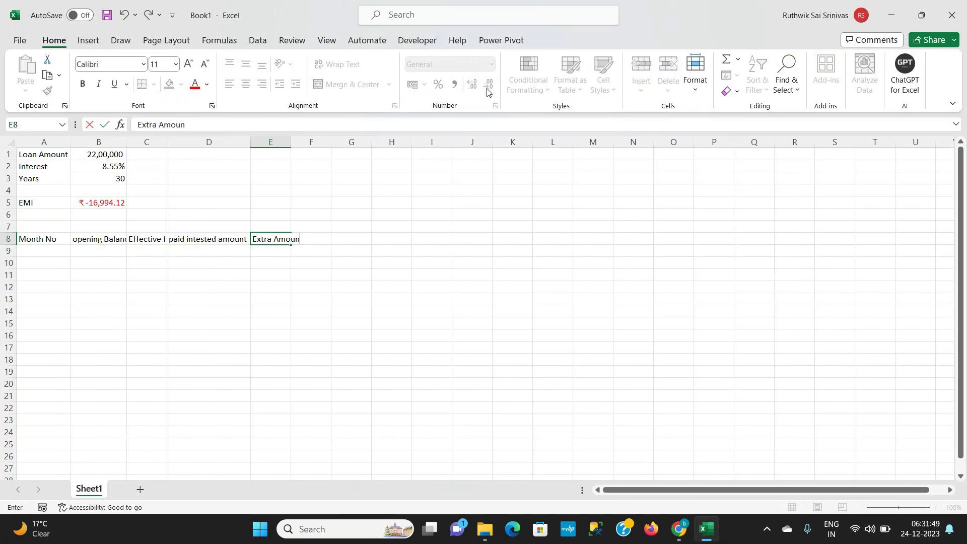
{"action": "type", "text": "t"}
{"action": "key", "text": "Tab"}
{"action": "type", "text": "Balanc"}
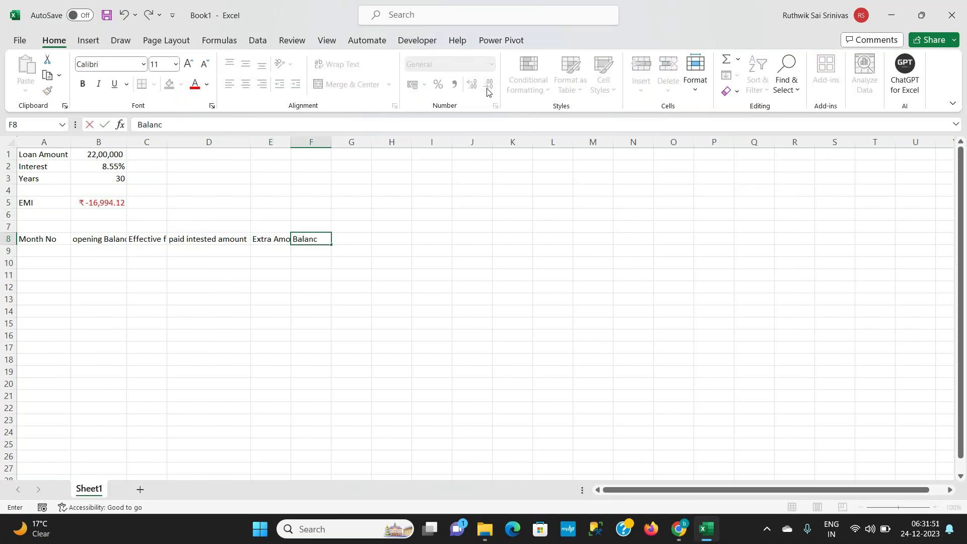
{"action": "type", "text": "e Amount"}
{"action": "key", "text": "Return"}
Autofit the widths of columns A to F to the header texts in A8:F8
{"action": "key", "text": "Up"}
{"action": "key", "text": "Left"}
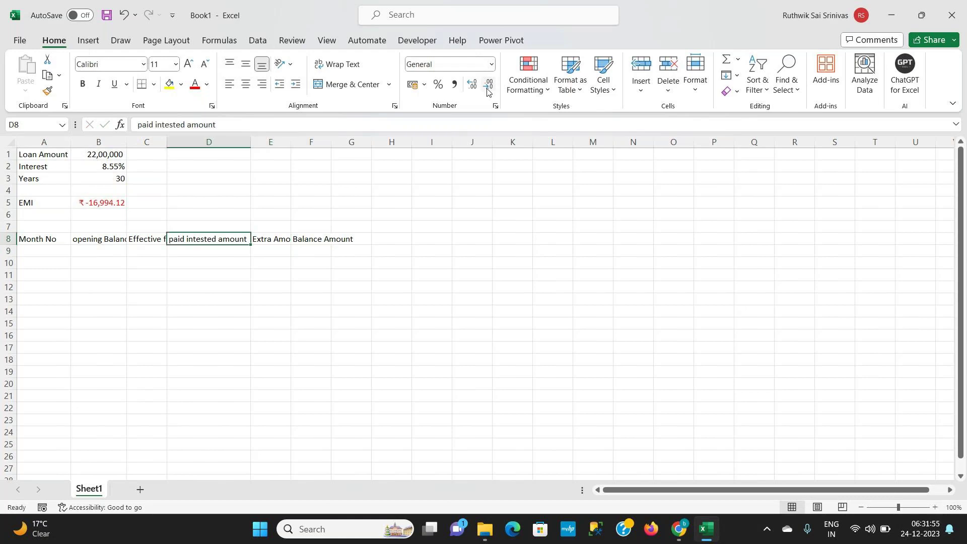
{"action": "key", "text": "Home"}
{"action": "key", "text": "shift+Right"}
{"action": "key", "text": "shift+Right"}
{"action": "key", "text": "shift+Right"}
{"action": "key", "text": "shift+Right"}
{"action": "key", "text": "shift+Right"}
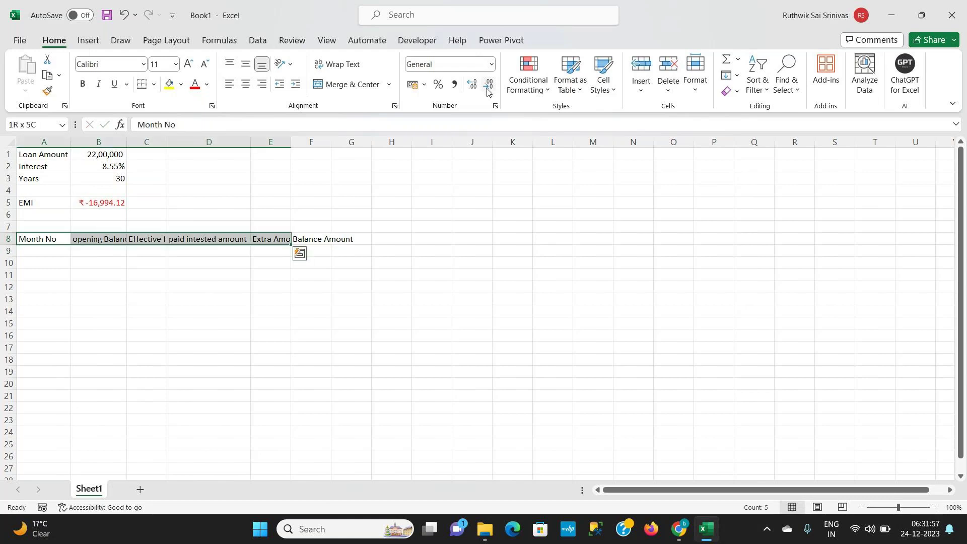
{"action": "key", "text": "alt+h"}
{"action": "key", "text": "o"}
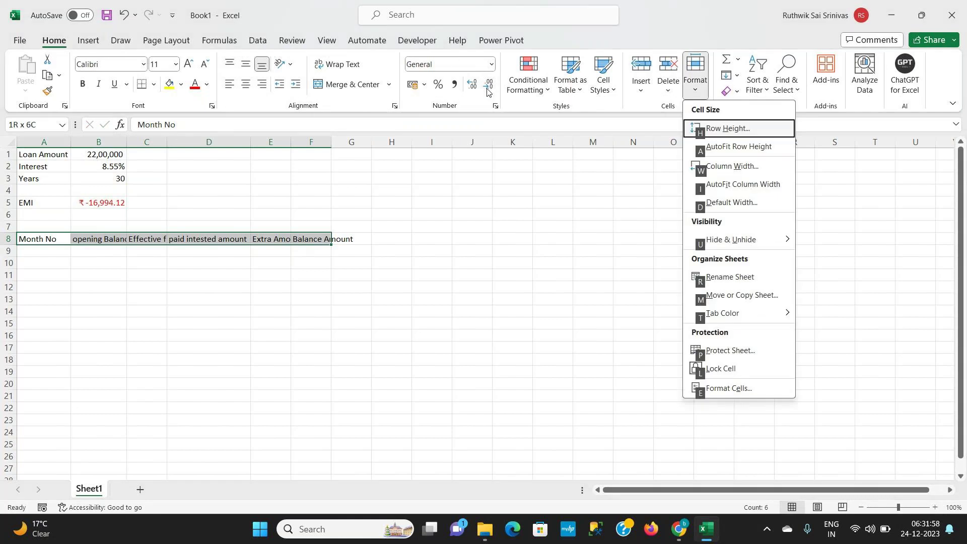
{"action": "key", "text": "i"}
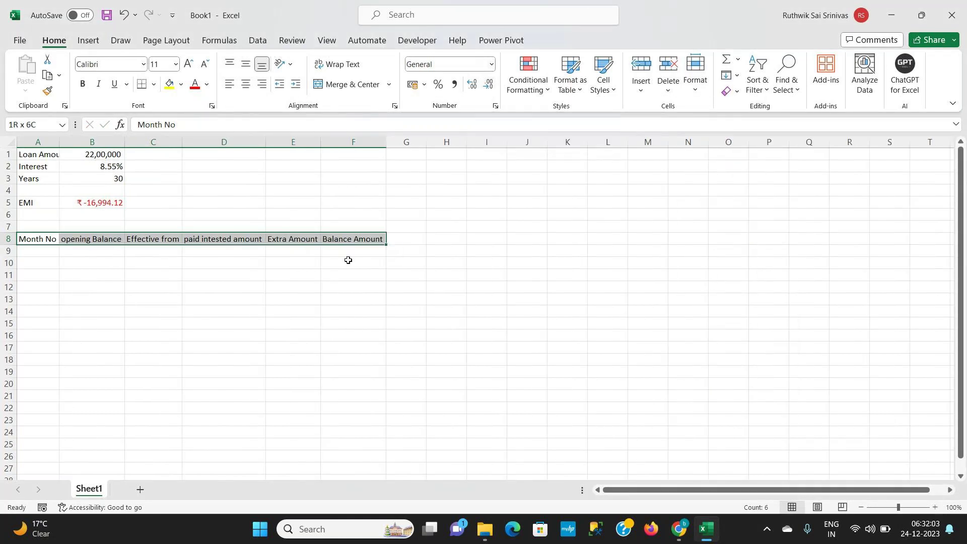
Enter 1 as the first month number in A9, under the Month No header
{"action": "left_click", "coordinate": [364, 258]}
{"action": "key", "text": "Left"}
{"action": "key", "text": "Home"}
{"action": "type", "text": "1"}
{"action": "key", "text": "Return"}
{"action": "key", "text": "Up"}
{"action": "key", "text": "Down"}
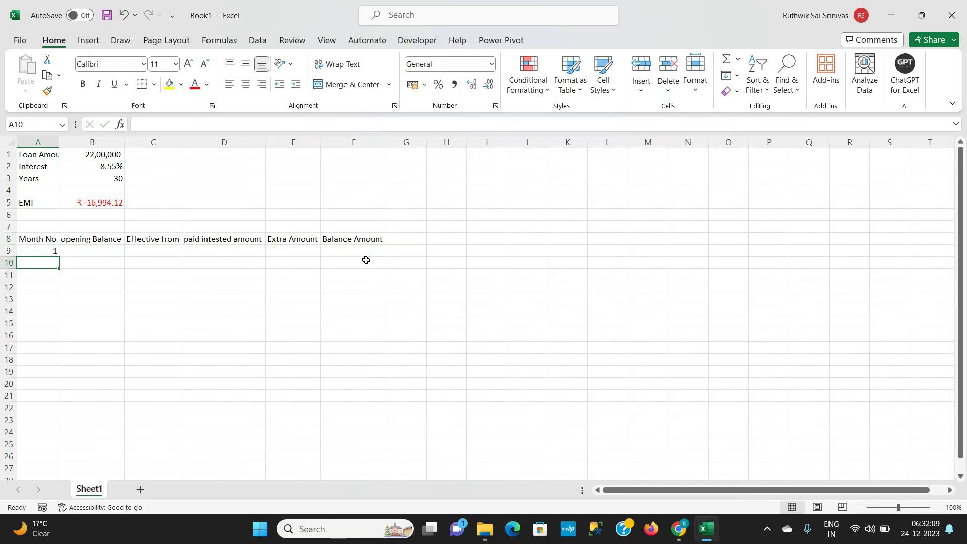
Extend the selection from A9 down the Month No column through A349
{"action": "key", "text": "Up"}
{"action": "key", "text": "shift+Down"}
{"action": "key", "text": "shift+Down"}
{"action": "key", "text": "shift+Down"}
{"action": "key", "text": "shift+Down"}
{"action": "key", "text": "shift+Down"}
{"action": "key", "text": "shift+Down"}
{"action": "key", "text": "shift+Down"}
{"action": "key", "text": "shift+Down"}
{"action": "key", "text": "shift+Down"}
{"action": "key", "text": "shift+Down"}
{"action": "key", "text": "shift+Down"}
{"action": "key", "text": "shift+Down"}
{"action": "key", "text": "shift+Down"}
{"action": "key", "text": "shift+Down"}
{"action": "key", "text": "shift+Down"}
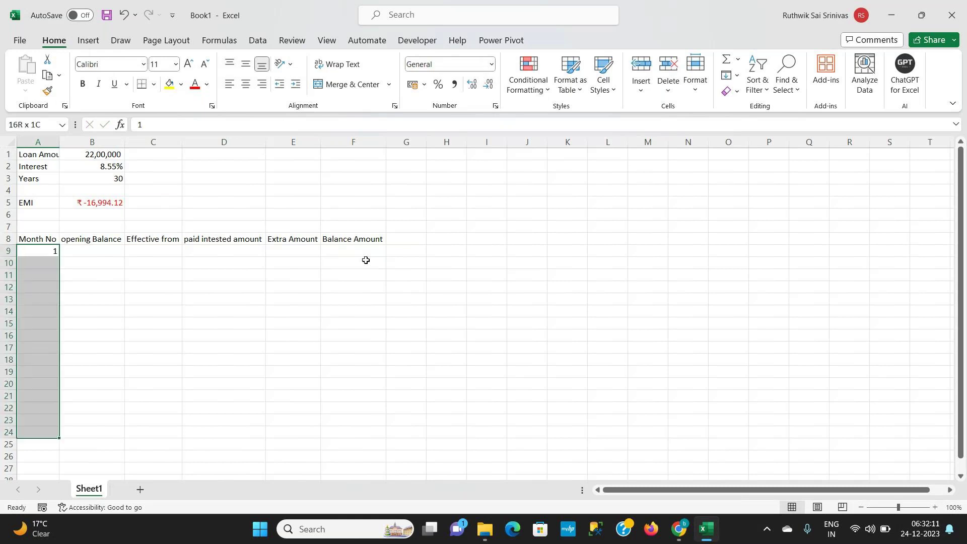
{"action": "key", "text": "shift+Down"}
{"action": "key", "text": "shift+Down"}
{"action": "key", "text": "shift+Down"}
{"action": "key", "text": "shift+Down"}
{"action": "key", "text": "shift+Down"}
{"action": "key", "text": "shift+Down"}
{"action": "key", "text": "shift+Down"}
{"action": "key", "text": "shift+Down"}
{"action": "key", "text": "shift+Down"}
{"action": "key", "text": "shift+Down"}
{"action": "key", "text": "shift+Down"}
{"action": "key", "text": "shift+Down"}
{"action": "key", "text": "shift+Down"}
{"action": "key", "text": "shift+Down"}
{"action": "key", "text": "shift+Down"}
{"action": "key", "text": "shift+Down"}
{"action": "key", "text": "shift+Down"}
{"action": "key", "text": "shift+Down"}
{"action": "key", "text": "shift+Down"}
{"action": "key", "text": "shift+Down"}
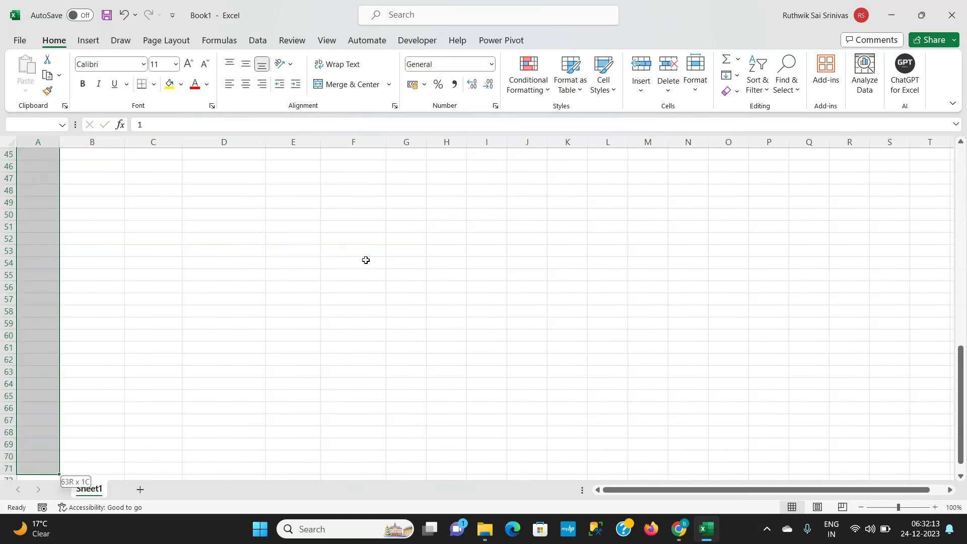
{"action": "key", "text": "shift+Down"}
{"action": "key", "text": "shift+Down"}
{"action": "key", "text": "shift+Down"}
{"action": "key", "text": "shift+Down"}
{"action": "key", "text": "shift+Down"}
{"action": "key", "text": "shift+Down"}
{"action": "key", "text": "shift+Down"}
{"action": "key", "text": "shift+Down"}
{"action": "key", "text": "shift+Down"}
{"action": "key", "text": "shift+Down"}
{"action": "key", "text": "shift+Down"}
{"action": "key", "text": "shift+Down"}
{"action": "key", "text": "shift+Down"}
{"action": "key", "text": "shift+Down"}
{"action": "key", "text": "shift+Down"}
{"action": "key", "text": "shift+Down"}
{"action": "key", "text": "shift+Down"}
{"action": "key", "text": "shift+Down"}
{"action": "key", "text": "shift+Down"}
{"action": "key", "text": "shift+Down"}
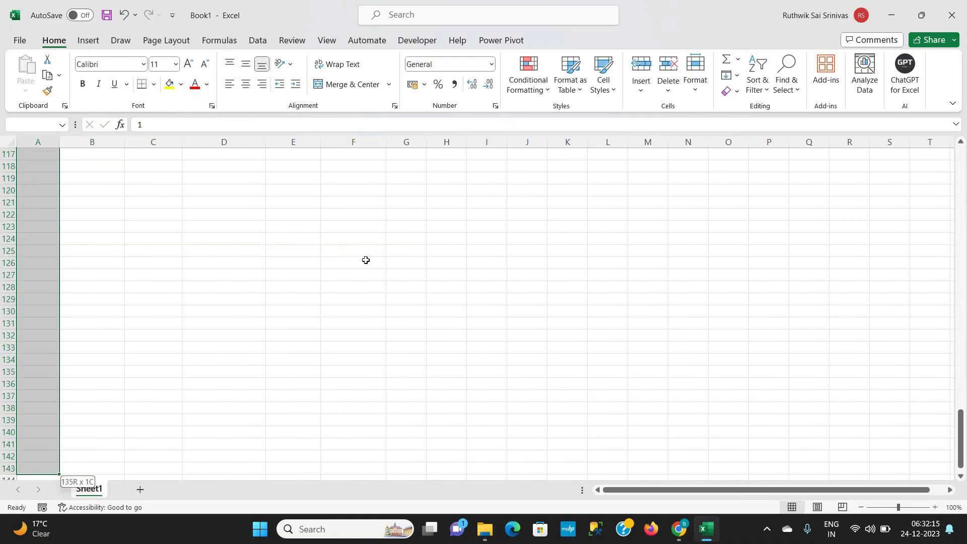
{"action": "key", "text": "shift+Down"}
{"action": "key", "text": "shift+Down"}
{"action": "key", "text": "shift+Down"}
{"action": "key", "text": "shift+Down"}
{"action": "key", "text": "shift+Down"}
{"action": "key", "text": "shift+Down"}
{"action": "key", "text": "shift+Down"}
{"action": "key", "text": "shift+Down"}
{"action": "key", "text": "shift+Down"}
{"action": "key", "text": "shift+Down"}
{"action": "key", "text": "shift+Down"}
{"action": "key", "text": "shift+Down"}
{"action": "key", "text": "shift+Down"}
{"action": "key", "text": "shift+Down"}
{"action": "key", "text": "shift+Down"}
{"action": "key", "text": "shift+Down"}
{"action": "key", "text": "shift+Down"}
{"action": "key", "text": "shift+Down"}
{"action": "key", "text": "shift+Down"}
{"action": "key", "text": "shift+Down"}
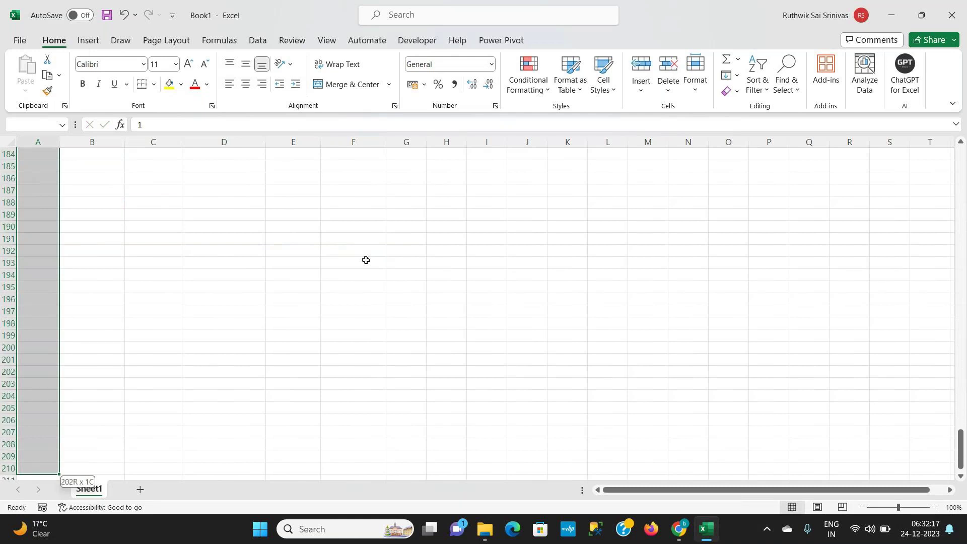
{"action": "key", "text": "shift+Down"}
{"action": "key", "text": "shift+Down"}
{"action": "key", "text": "shift+Down"}
{"action": "key", "text": "shift+Down"}
{"action": "key", "text": "shift+Down"}
{"action": "key", "text": "shift+Down"}
{"action": "key", "text": "shift+Down"}
{"action": "key", "text": "shift+Down"}
{"action": "key", "text": "shift+Down"}
{"action": "key", "text": "shift+Down"}
{"action": "key", "text": "shift+Down"}
{"action": "key", "text": "shift+Down"}
{"action": "key", "text": "shift+Down"}
{"action": "key", "text": "shift+Down"}
{"action": "key", "text": "shift+Down"}
{"action": "key", "text": "shift+Down"}
{"action": "key", "text": "shift+Down"}
{"action": "key", "text": "shift+Down"}
{"action": "key", "text": "shift+Down"}
{"action": "key", "text": "shift+Down"}
{"action": "key", "text": "shift+Down"}
{"action": "key", "text": "shift+Down"}
{"action": "key", "text": "shift+Down"}
{"action": "key", "text": "shift+Down"}
{"action": "key", "text": "shift+Down"}
{"action": "key", "text": "shift+Down"}
{"action": "key", "text": "shift+Down"}
{"action": "key", "text": "shift+Down"}
{"action": "key", "text": "shift+Down"}
{"action": "key", "text": "shift+Down"}
{"action": "key", "text": "shift+Down"}
{"action": "key", "text": "shift+Down"}
{"action": "key", "text": "shift+Down"}
{"action": "key", "text": "shift+Down"}
{"action": "key", "text": "shift+Down"}
{"action": "key", "text": "shift+Down"}
{"action": "key", "text": "shift+Down"}
{"action": "key", "text": "shift+Down"}
{"action": "key", "text": "shift+Down"}
{"action": "key", "text": "shift+Down"}
{"action": "key", "text": "shift+Down"}
{"action": "key", "text": "shift+Down"}
{"action": "key", "text": "shift+Down"}
{"action": "key", "text": "shift+Down"}
{"action": "key", "text": "shift+Down"}
{"action": "key", "text": "shift+Down"}
{"action": "key", "text": "shift+Down"}
{"action": "key", "text": "shift+Down"}
{"action": "key", "text": "shift+Down"}
{"action": "key", "text": "shift+Down"}
{"action": "key", "text": "shift+Down"}
{"action": "key", "text": "shift+Down"}
{"action": "key", "text": "shift+Down"}
{"action": "key", "text": "shift+Down"}
{"action": "key", "text": "shift+Down"}
{"action": "key", "text": "shift+Down"}
{"action": "key", "text": "shift+Down"}
{"action": "key", "text": "shift+Down"}
{"action": "key", "text": "shift+Down"}
{"action": "key", "text": "shift+Down"}
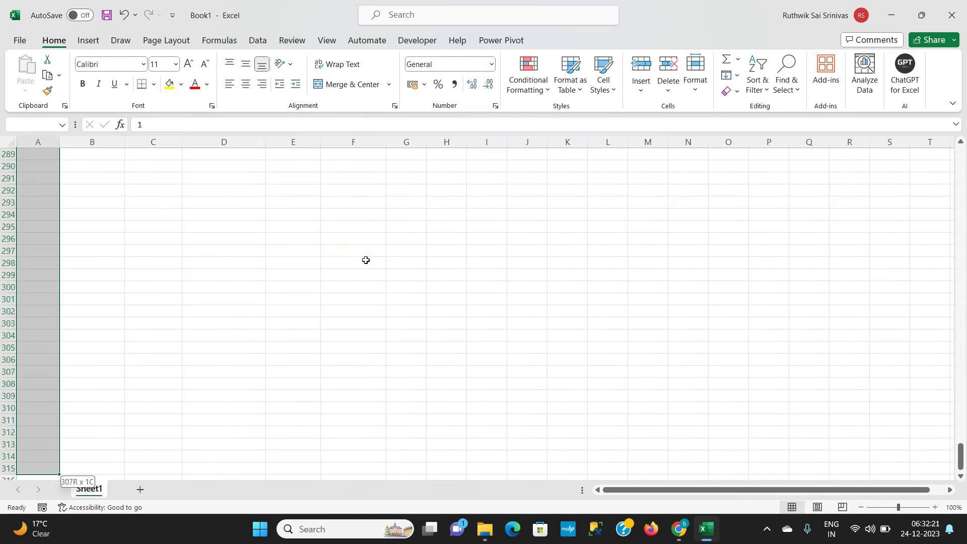
{"action": "key", "text": "shift+Down"}
{"action": "key", "text": "shift+Down"}
{"action": "key", "text": "shift+Down"}
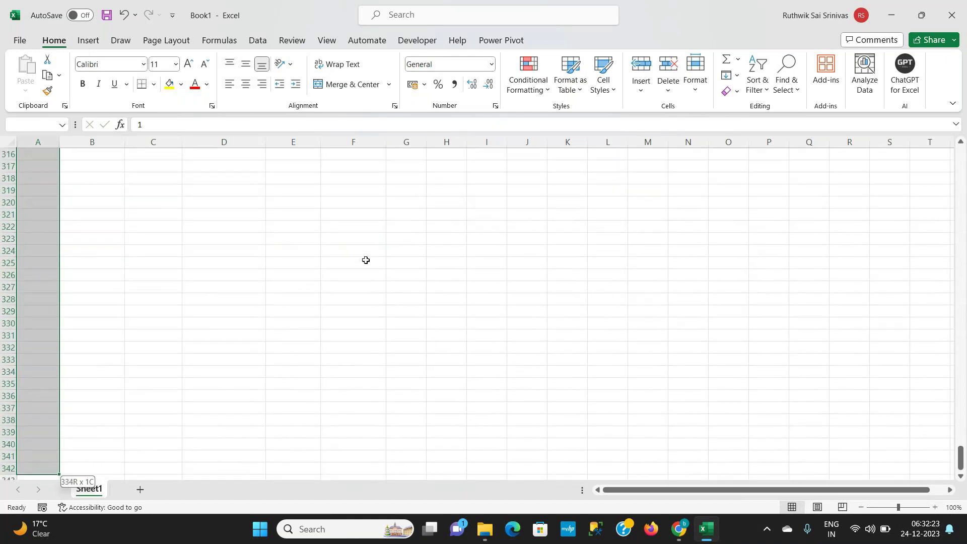
{"action": "key", "text": "shift+Down"}
{"action": "key", "text": "shift+Down"}
{"action": "key", "text": "shift+Down"}
{"action": "key", "text": "shift+Down"}
{"action": "key", "text": "shift+Down"}
{"action": "key", "text": "shift+Down"}
{"action": "key", "text": "shift+Down"}
{"action": "key", "text": "shift+Down"}
{"action": "key", "text": "shift+Down"}
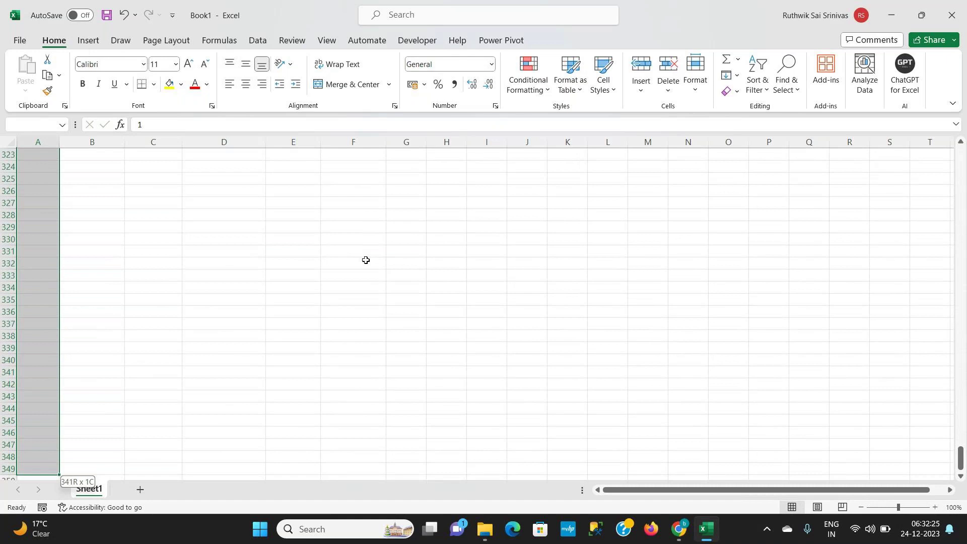
Extend the selection down to A365 and fill A9:A365 with a series of consecutive month numbers
{"action": "key", "text": "shift+Down"}
{"action": "key", "text": "shift+Down"}
{"action": "key", "text": "shift+Down"}
{"action": "key", "text": "shift+Down"}
{"action": "key", "text": "shift+Down"}
{"action": "key", "text": "shift+Down"}
{"action": "key", "text": "shift+Down"}
{"action": "key", "text": "shift+Down"}
{"action": "key", "text": "shift+Down"}
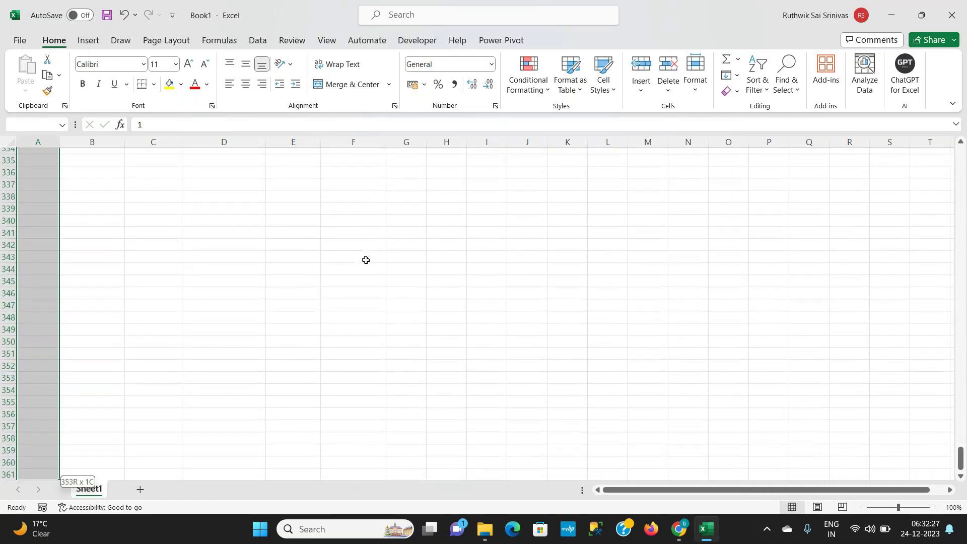
{"action": "key", "text": "shift+Down"}
{"action": "key", "text": "shift+Down"}
{"action": "key", "text": "shift+Down"}
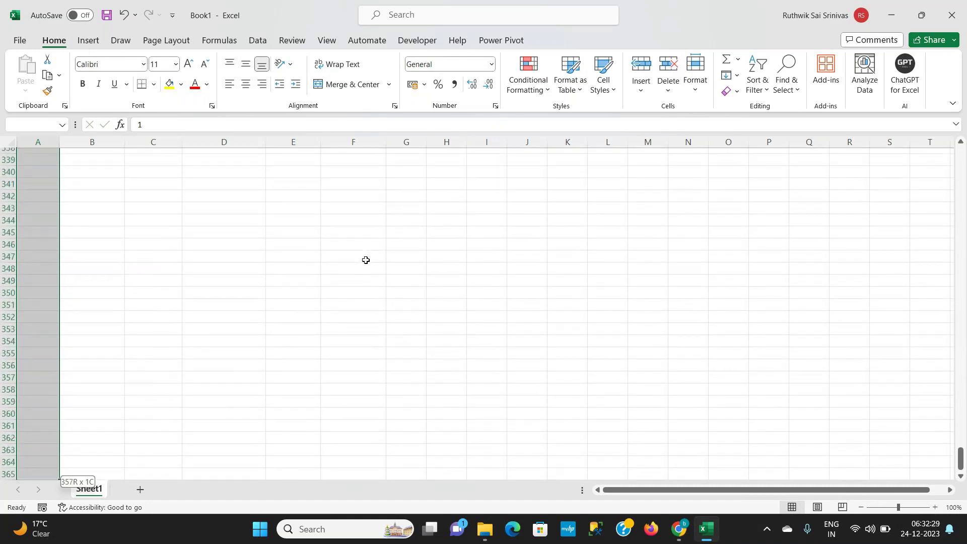
{"action": "key", "text": "alt"}
{"action": "key", "text": "h"}
{"action": "key", "text": "f"}
{"action": "key", "text": "i"}
{"action": "key", "text": "s"}
{"action": "key", "text": "Return"}
{"action": "key", "text": "Down"}
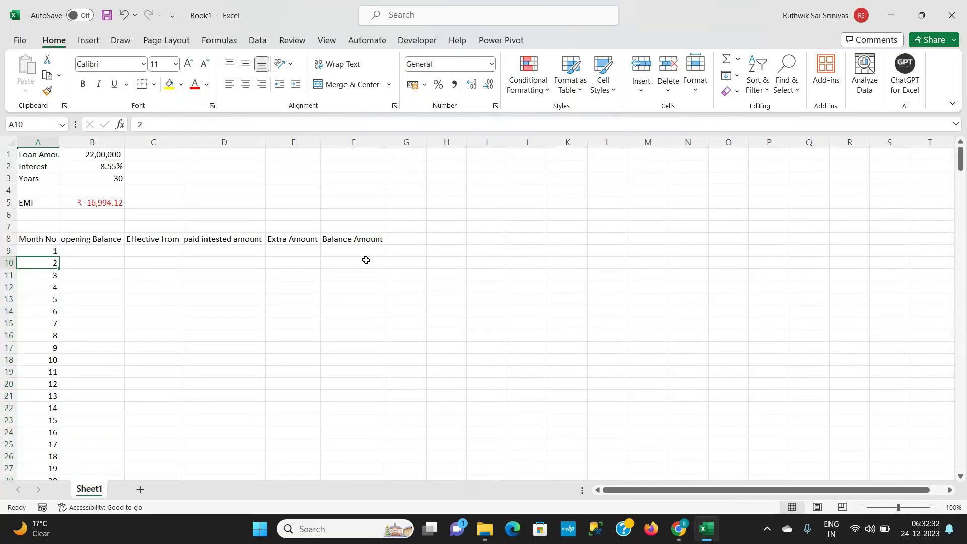
Continue the month number series from A365 through A368 with a series fill
{"action": "key", "text": "ctrl+Down"}
{"action": "key", "text": "shift+Down"}
{"action": "key", "text": "shift+Down"}
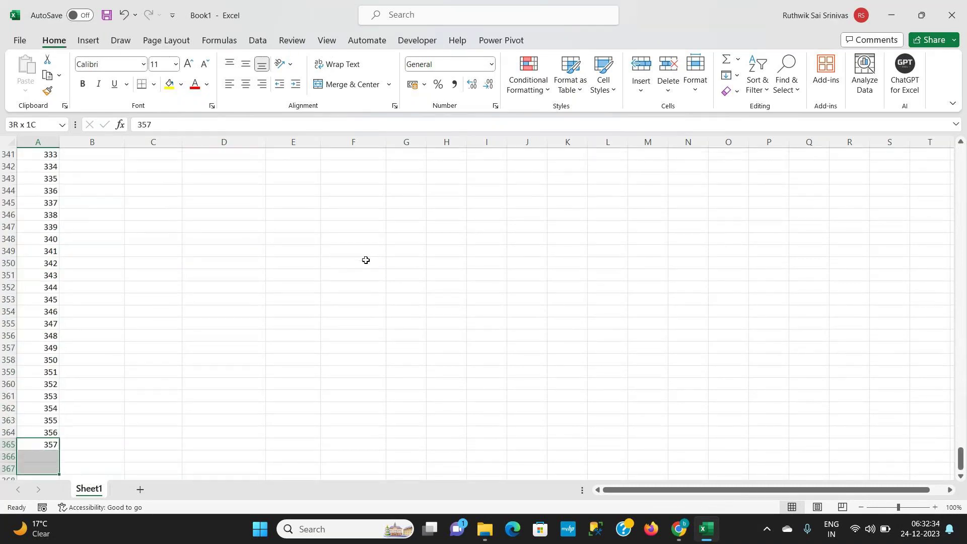
{"action": "key", "text": "shift+Down"}
{"action": "key", "text": "alt"}
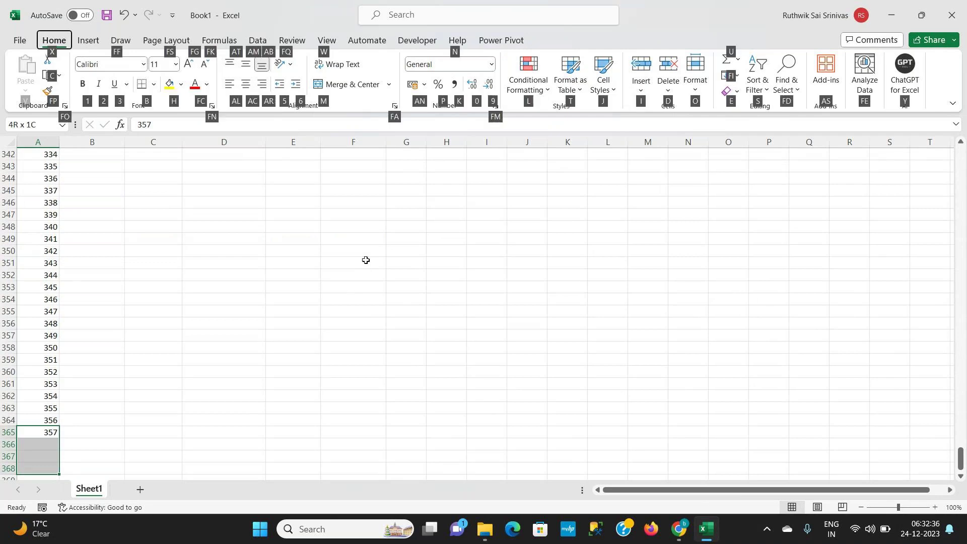
{"action": "key", "text": "f"}
{"action": "key", "text": "i"}
{"action": "key", "text": "s"}
{"action": "key", "text": "Return"}
{"action": "key", "text": "Down"}
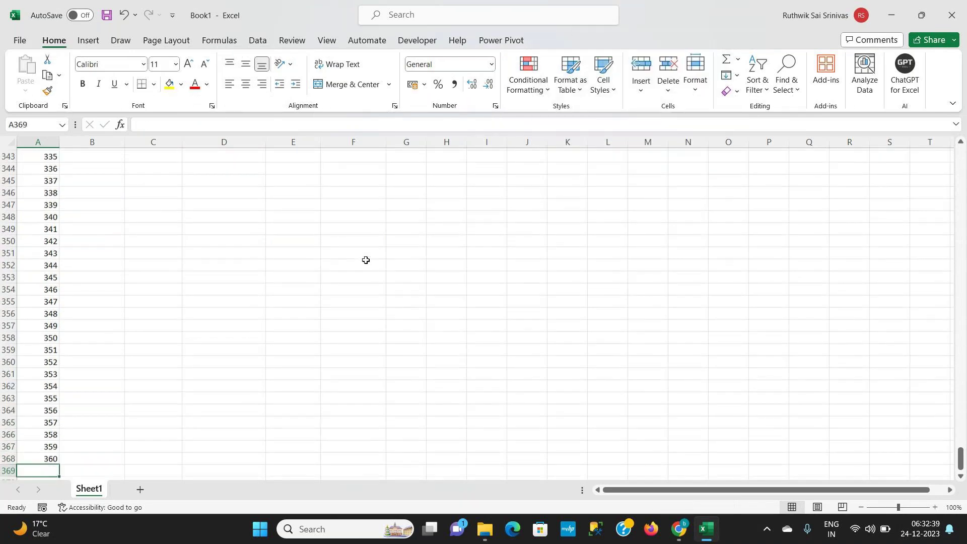
Enter 2200000 as the first month's opening balance in B9
{"action": "key", "text": "ctrl+Up"}
{"action": "key", "text": "ctrl+Up"}
{"action": "key", "text": "ctrl+Up"}
{"action": "key", "text": "ctrl+Up"}
{"action": "key", "text": "ctrl+Up"}
{"action": "key", "text": "ctrl+Up"}
{"action": "key", "text": "Down"}
{"action": "key", "text": "Down"}
{"action": "key", "text": "Down"}
{"action": "key", "text": "Down"}
{"action": "key", "text": "Down"}
{"action": "key", "text": "Down"}
{"action": "key", "text": "Down"}
{"action": "key", "text": "Down"}
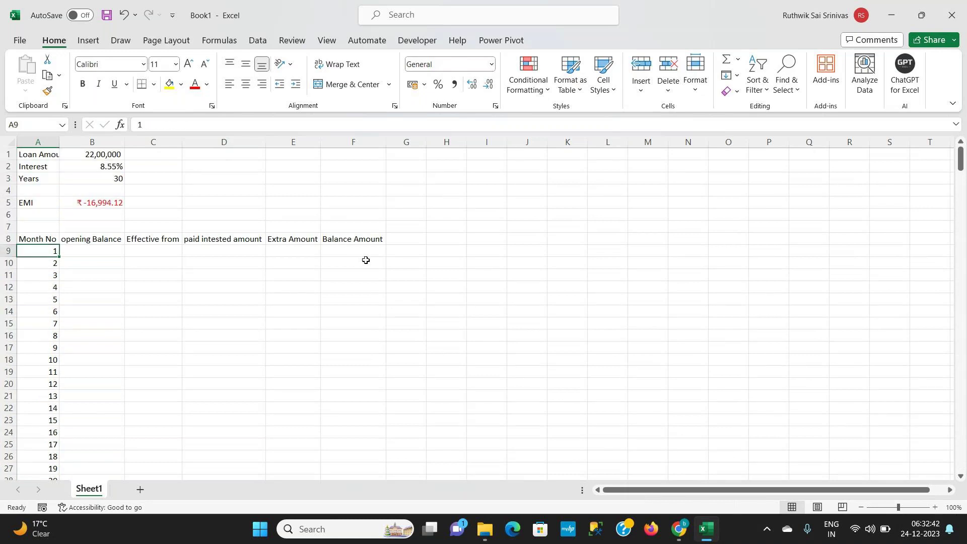
{"action": "key", "text": "Right"}
{"action": "type", "text": "2200"}
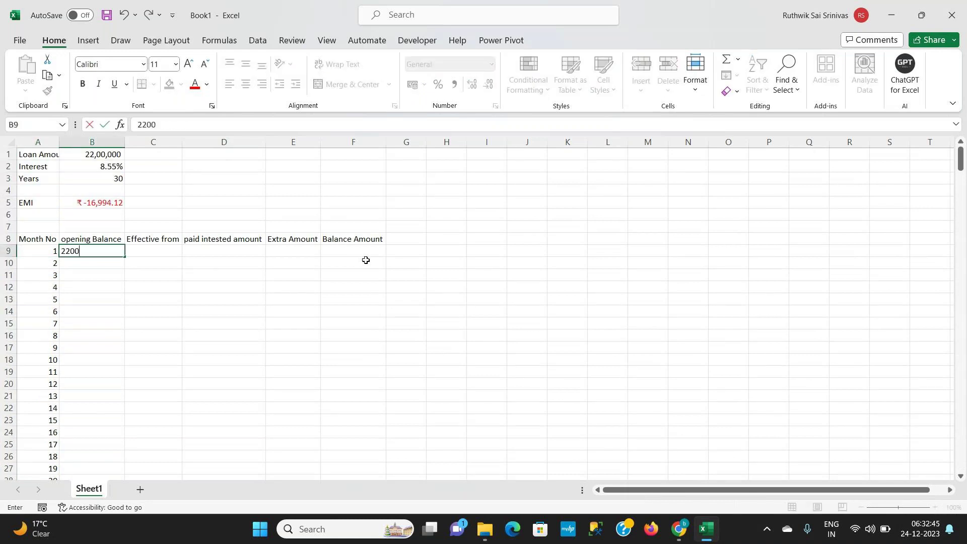
{"action": "type", "text": "000"}
{"action": "key", "text": "Return"}
{"action": "key", "text": "Up"}
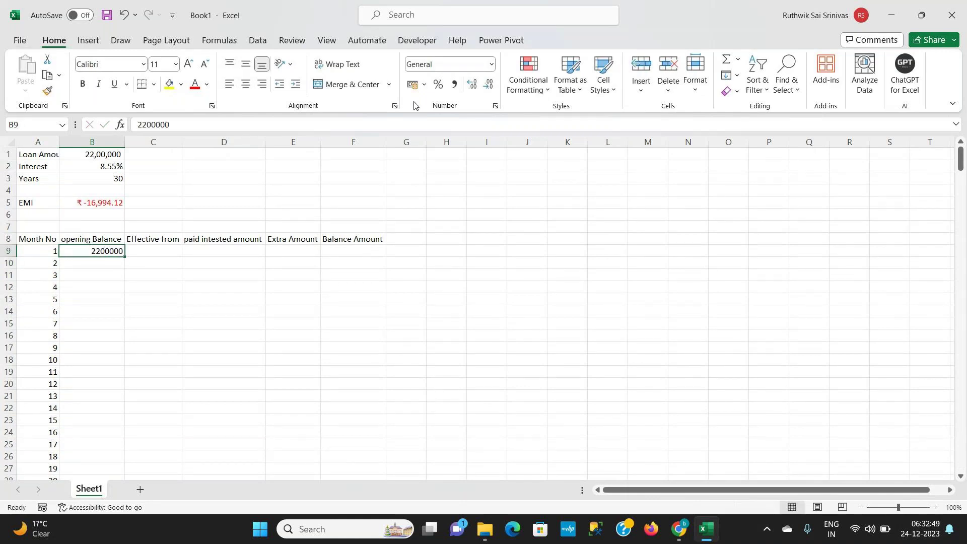
Format the opening balance in B9 with comma style and no decimal places
{"action": "left_click", "coordinate": [454, 84]}
{"action": "left_click", "coordinate": [488, 85]}
{"action": "left_click", "coordinate": [488, 85]}
Calculate the total number of months in C9, under Effective from, with the formula =B3*12
{"action": "key", "text": "Right"}
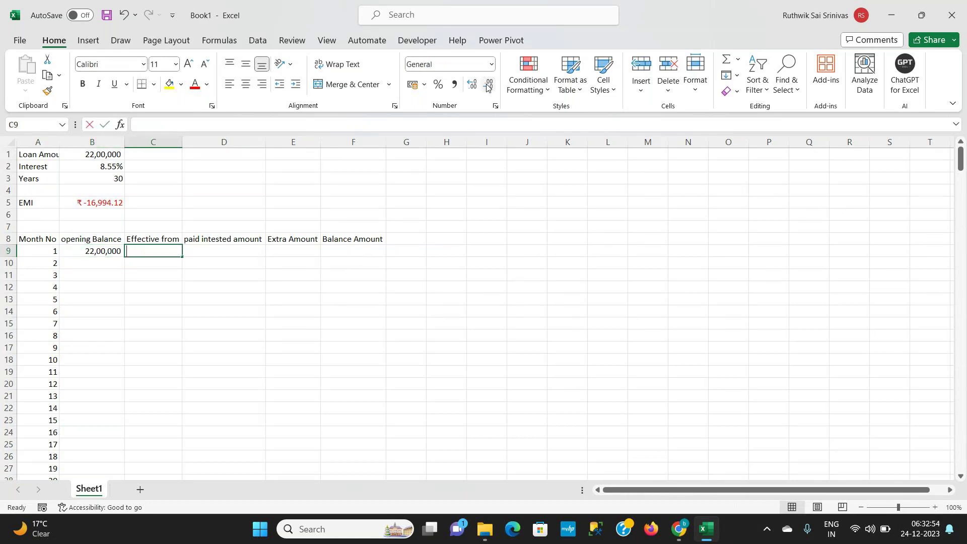
{"action": "type", "text": "="}
{"action": "key", "text": "Up"}
{"action": "key", "text": "Up"}
{"action": "key", "text": "Up"}
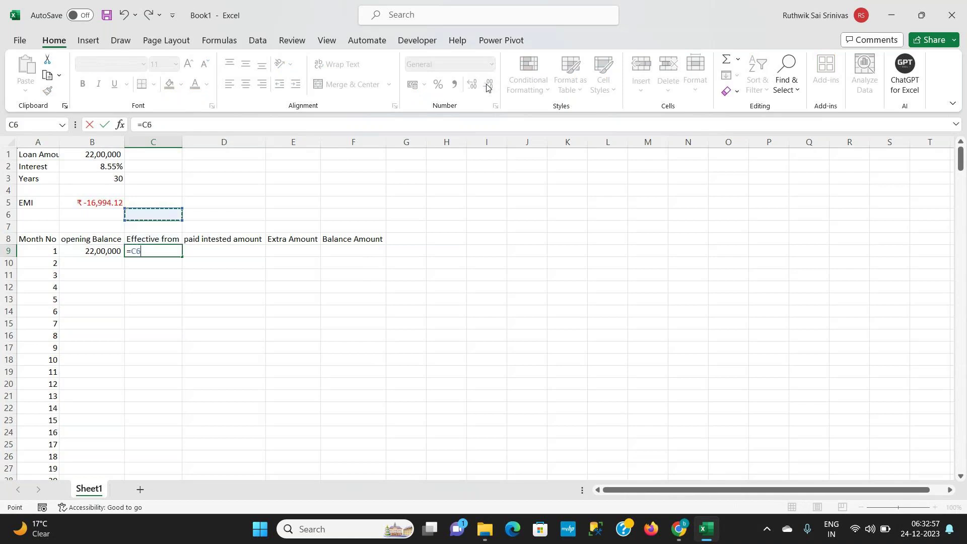
{"action": "key", "text": "Up"}
{"action": "key", "text": "Up"}
{"action": "key", "text": "Up"}
{"action": "key", "text": "Left"}
{"action": "type", "text": "*12"}
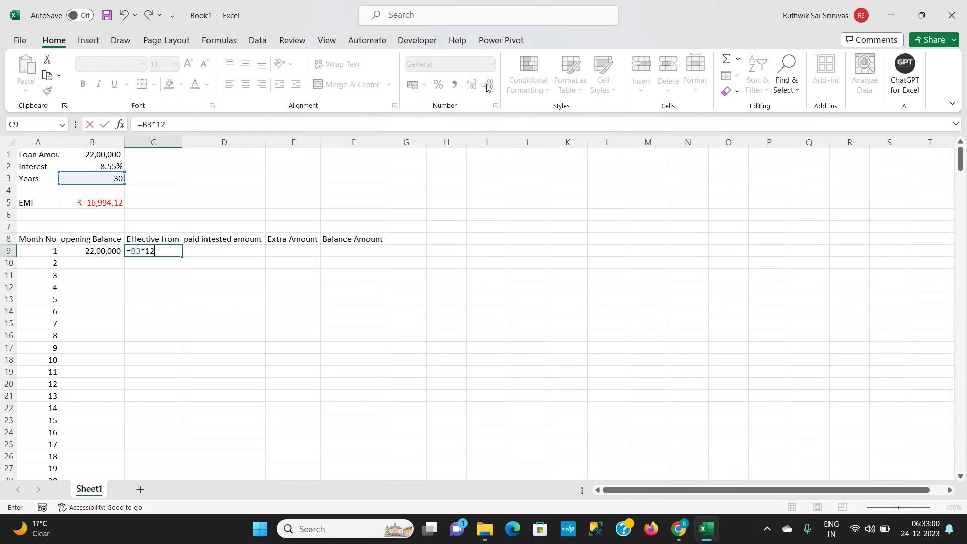
{"action": "key", "text": "Return"}
{"action": "key", "text": "Up"}
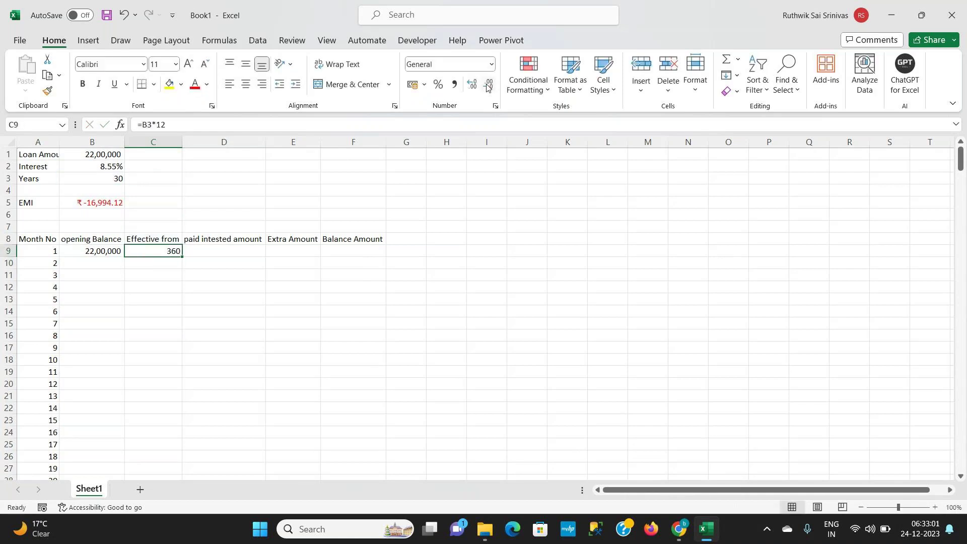
{"action": "key", "text": "Right"}
{"action": "key", "text": "F2"}
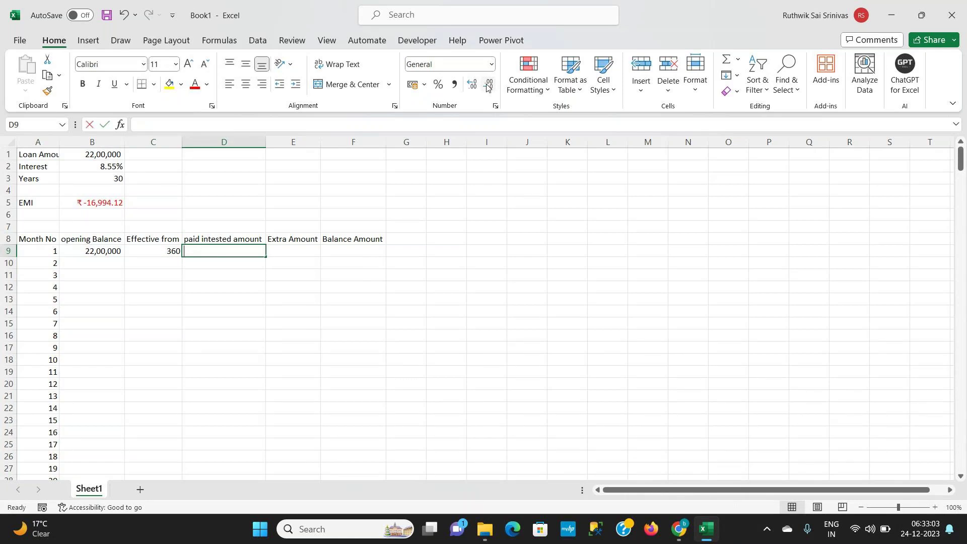
{"action": "type", "text": "="}
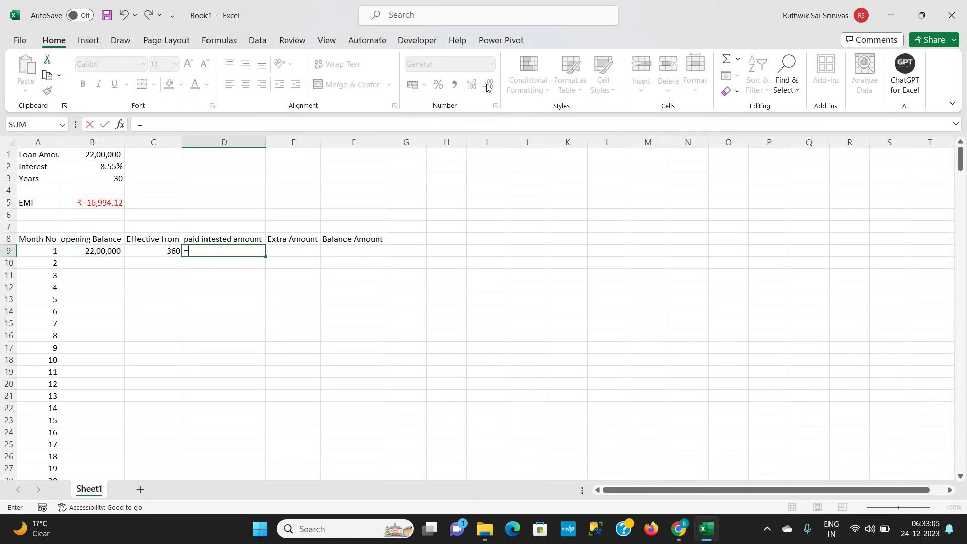
{"action": "type", "text": "pm"}
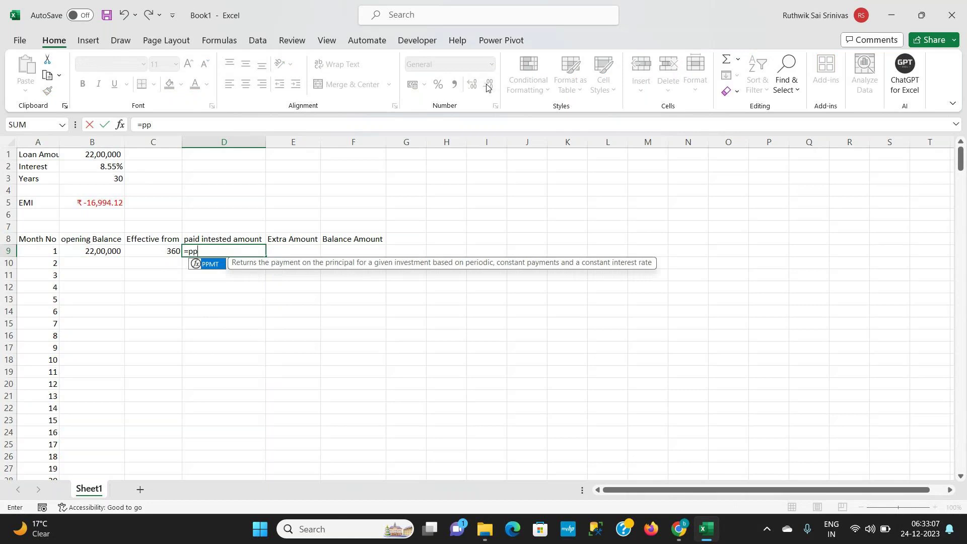
{"action": "key", "text": "Tab"}
{"action": "key", "text": "Escape"}
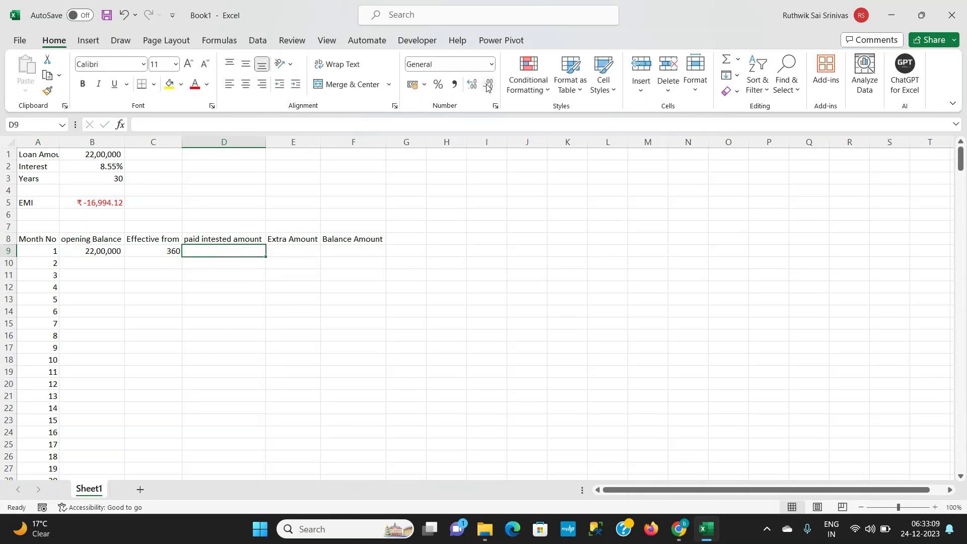
Try the formula =PPMT(B2/12,1,C9,B9) in D9 and clear the cell
{"action": "type", "text": "=ppm"}
{"action": "key", "text": "Tab"}
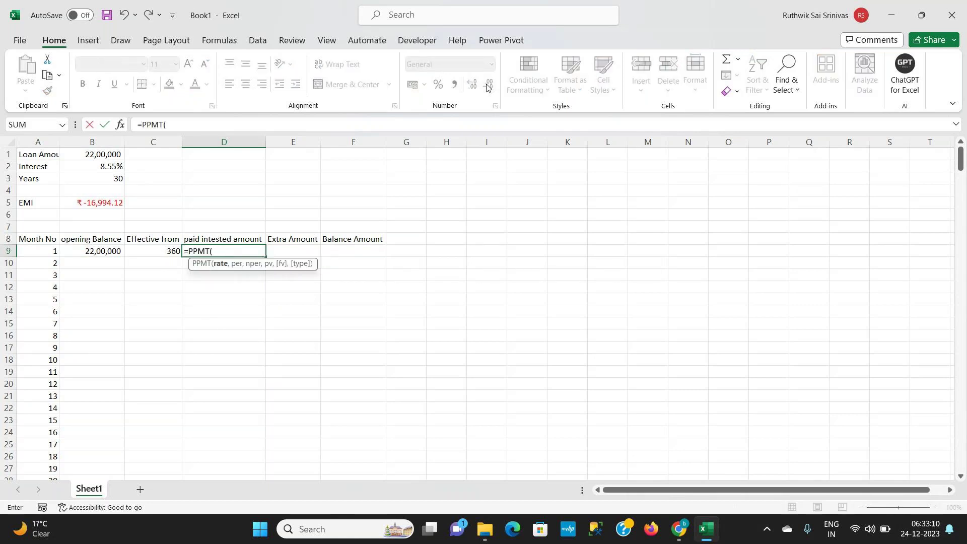
{"action": "key", "text": "Up"}
{"action": "key", "text": "Up"}
{"action": "key", "text": "Up"}
{"action": "key", "text": "Up"}
{"action": "key", "text": "Up"}
{"action": "key", "text": "Up"}
{"action": "key", "text": "Up"}
{"action": "key", "text": "Left"}
{"action": "key", "text": "Left"}
{"action": "type", "text": "/"}
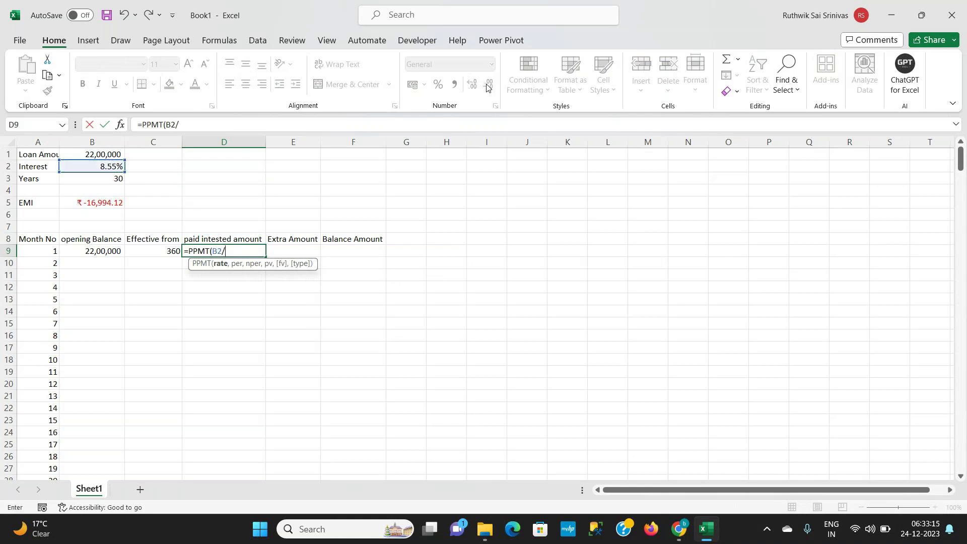
{"action": "type", "text": "12,"}
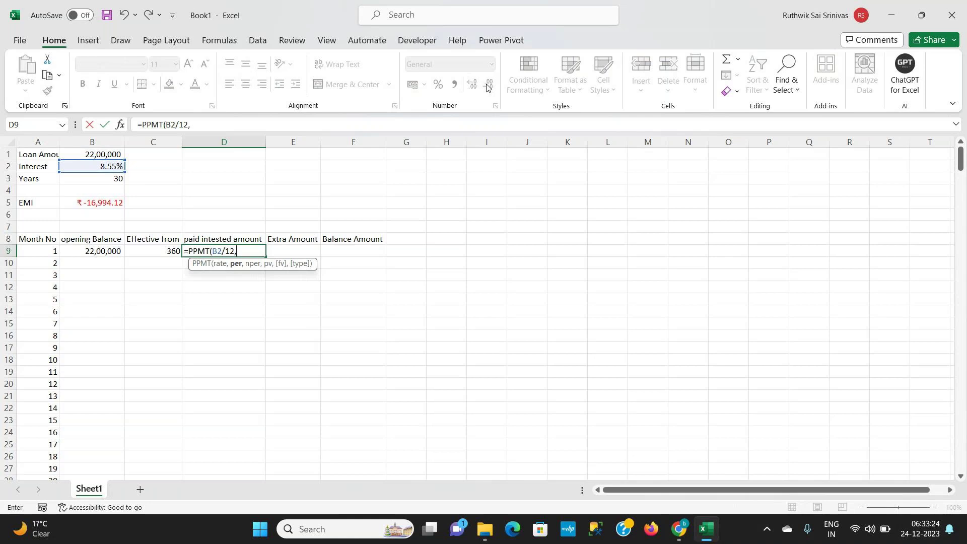
{"action": "type", "text": "1,"}
{"action": "key", "text": "Left"}
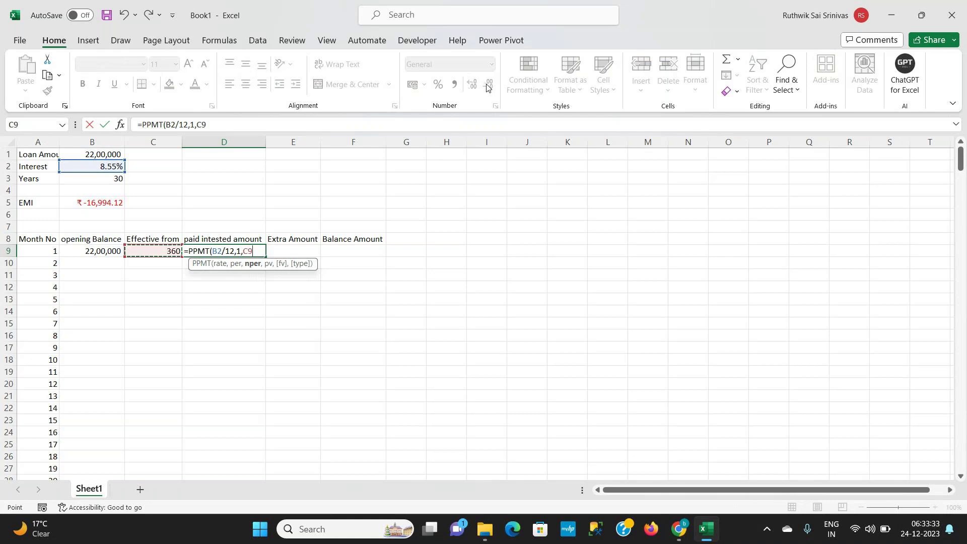
{"action": "type", "text": ","}
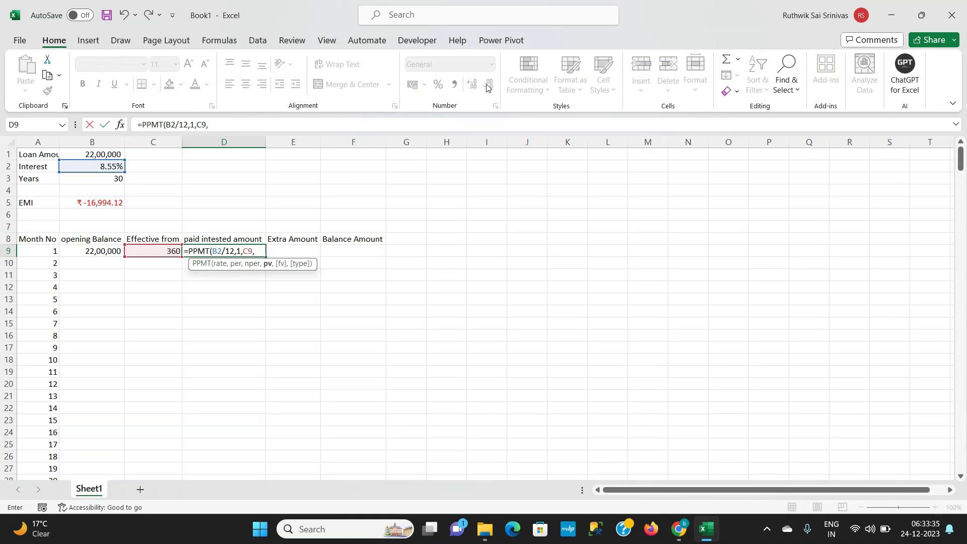
{"action": "key", "text": "Left"}
{"action": "key", "text": "Left"}
{"action": "key", "text": "Return"}
{"action": "key", "text": "Up"}
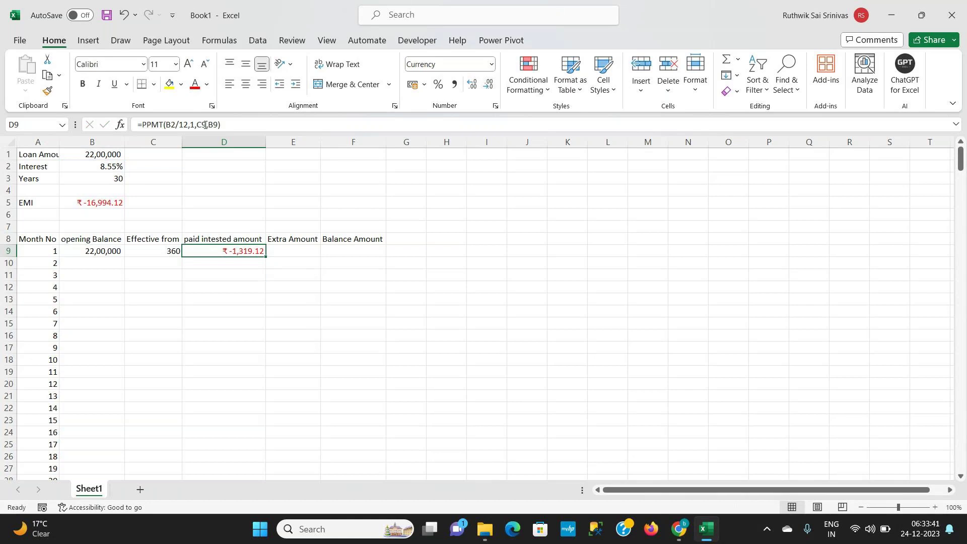
{"action": "key", "text": "Delete"}
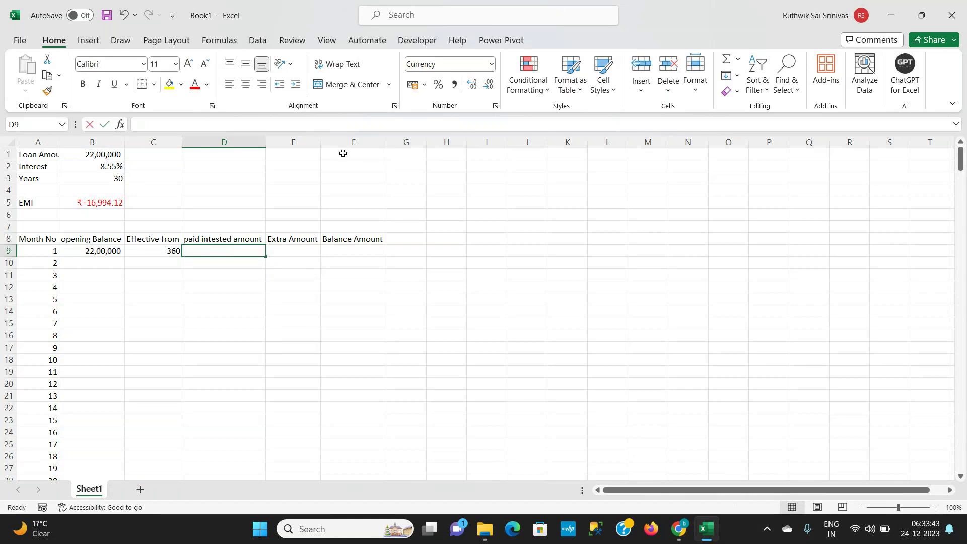
Calculate the first month's principal payment in D9 with the formula =PPMT(B2/12,1,C9,B9)
{"action": "type", "text": "=pp"}
{"action": "key", "text": "Tab"}
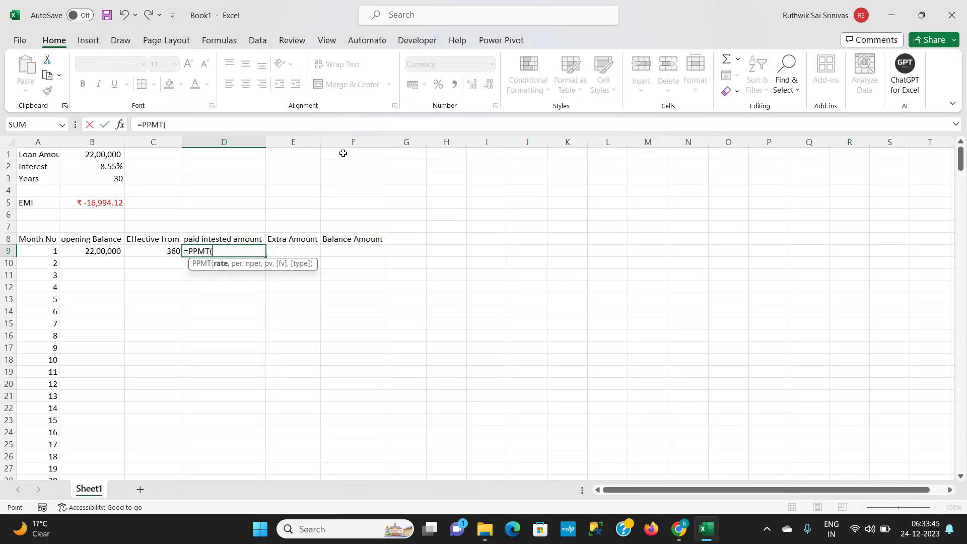
{"action": "key", "text": "Up"}
{"action": "key", "text": "Up"}
{"action": "key", "text": "Up"}
{"action": "key", "text": "Up"}
{"action": "key", "text": "Up"}
{"action": "key", "text": "Up"}
{"action": "key", "text": "Up"}
{"action": "key", "text": "Left"}
{"action": "key", "text": "Left"}
{"action": "type", "text": "/12"}
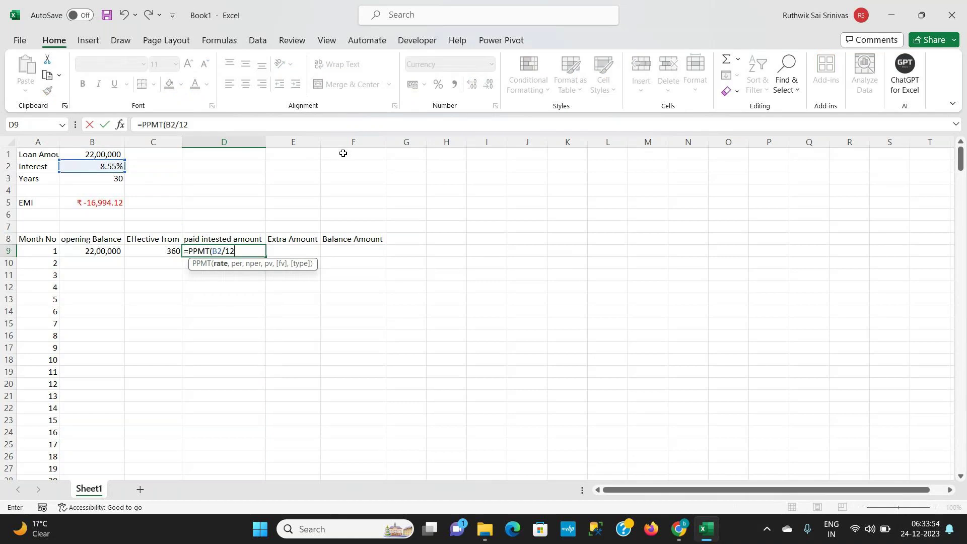
{"action": "type", "text": ",1,"}
{"action": "key", "text": "Up"}
{"action": "key", "text": "Up"}
{"action": "key", "text": "Up"}
{"action": "key", "text": "Up"}
{"action": "key", "text": "Up"}
{"action": "key", "text": "Up"}
{"action": "key", "text": "Left"}
{"action": "key", "text": "Left"}
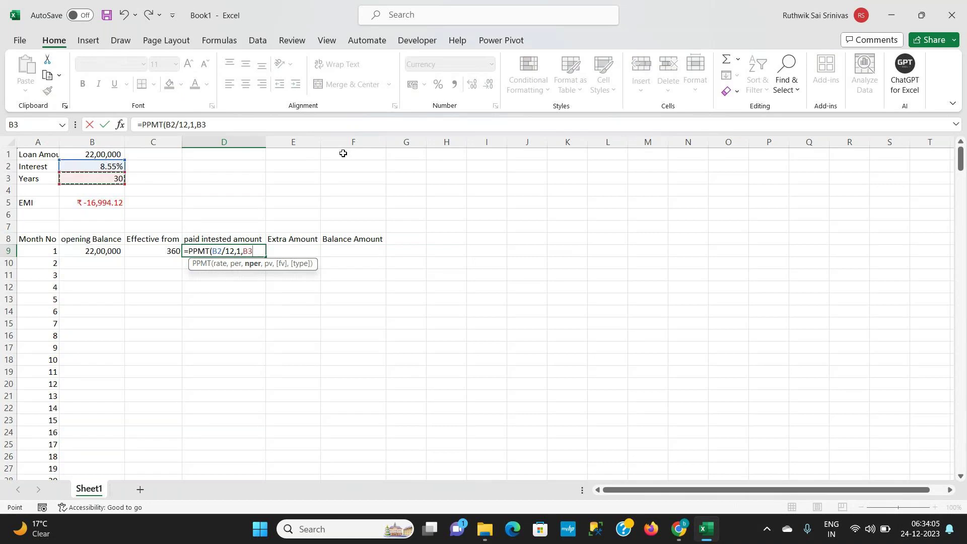
{"action": "key", "text": "Down"}
{"action": "key", "text": "Down"}
{"action": "key", "text": "Down"}
{"action": "key", "text": "Down"}
{"action": "key", "text": "Down"}
{"action": "key", "text": "Down"}
{"action": "key", "text": "Right"}
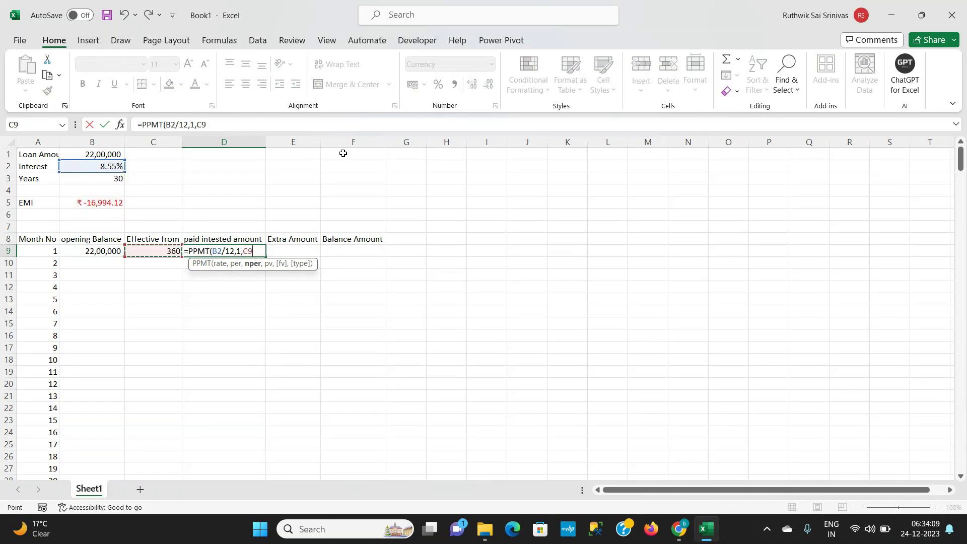
{"action": "type", "text": ","}
{"action": "key", "text": "Left"}
{"action": "key", "text": "Left"}
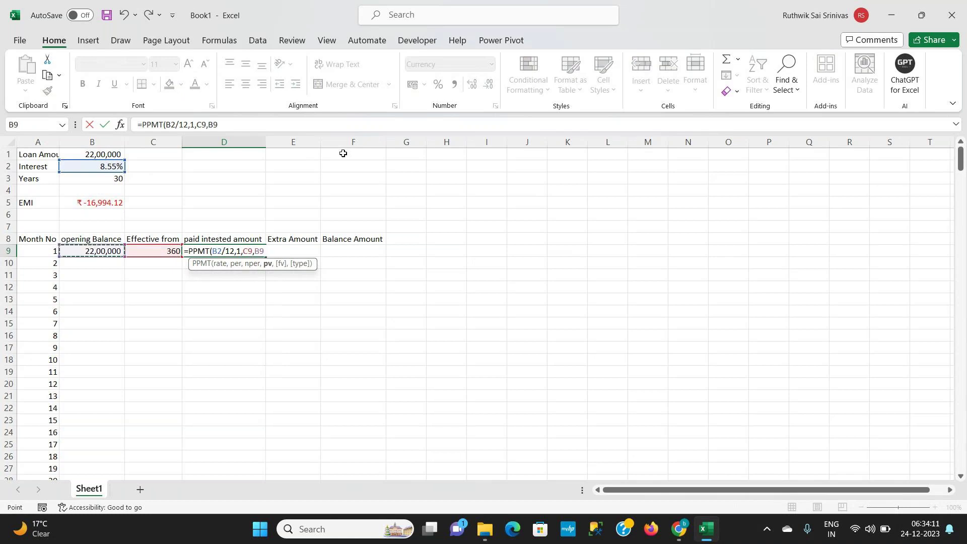
{"action": "key", "text": "Return"}
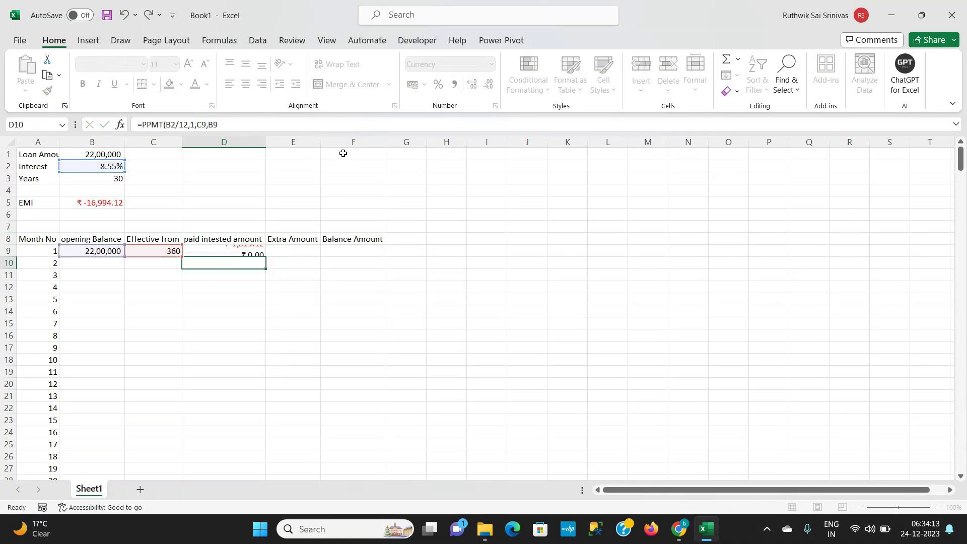
{"action": "key", "text": "Up"}
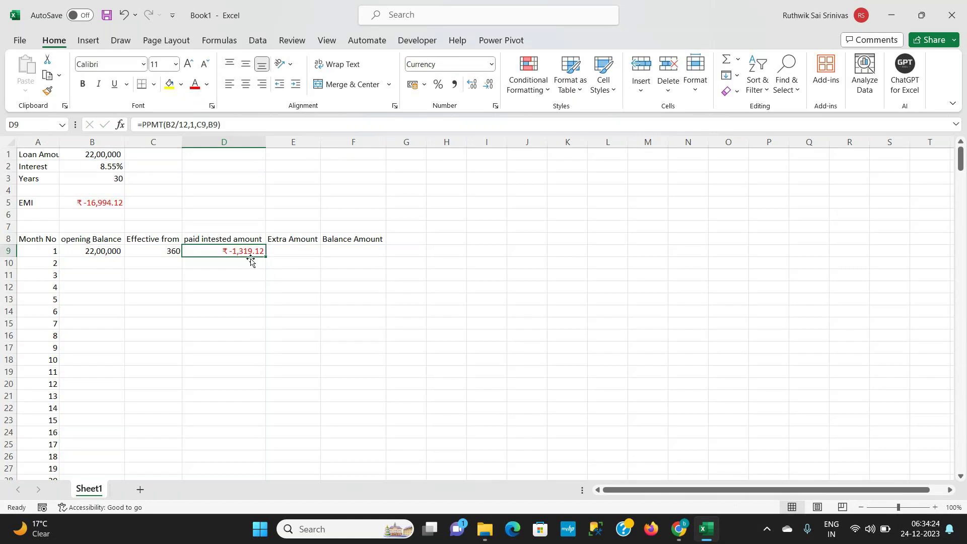
Rename the column header in D8 to "paid amount"
{"action": "left_click", "coordinate": [245, 238]}
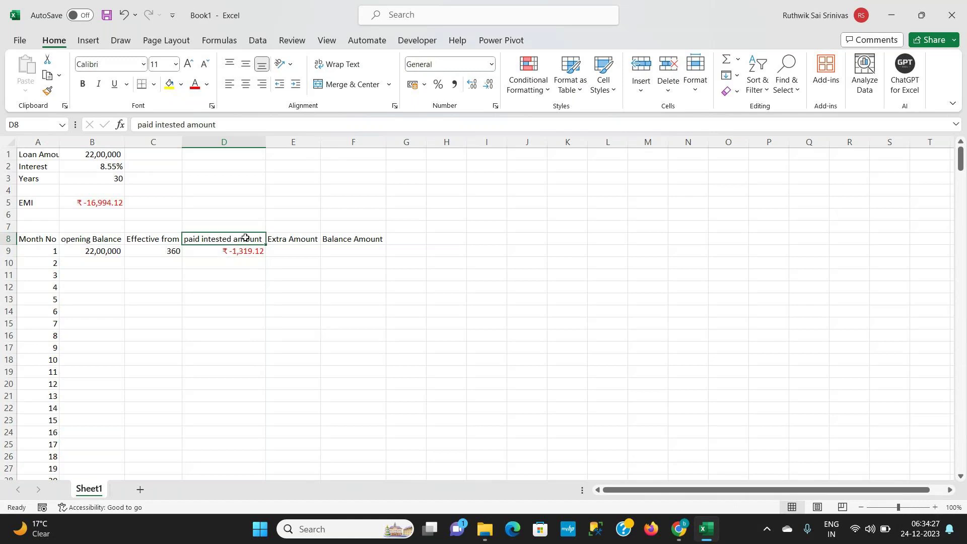
{"action": "type", "text": "p"}
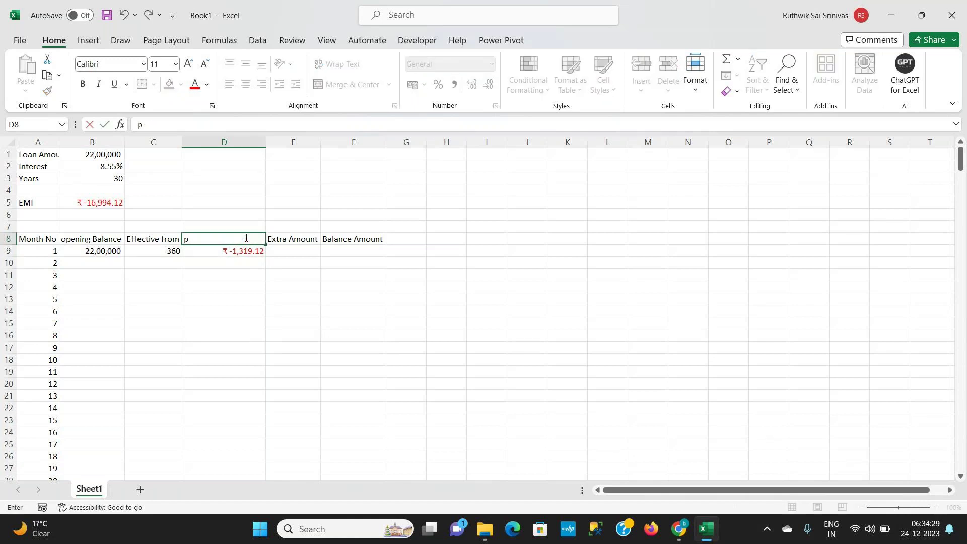
{"action": "type", "text": "aid amount"}
{"action": "key", "text": "Return"}
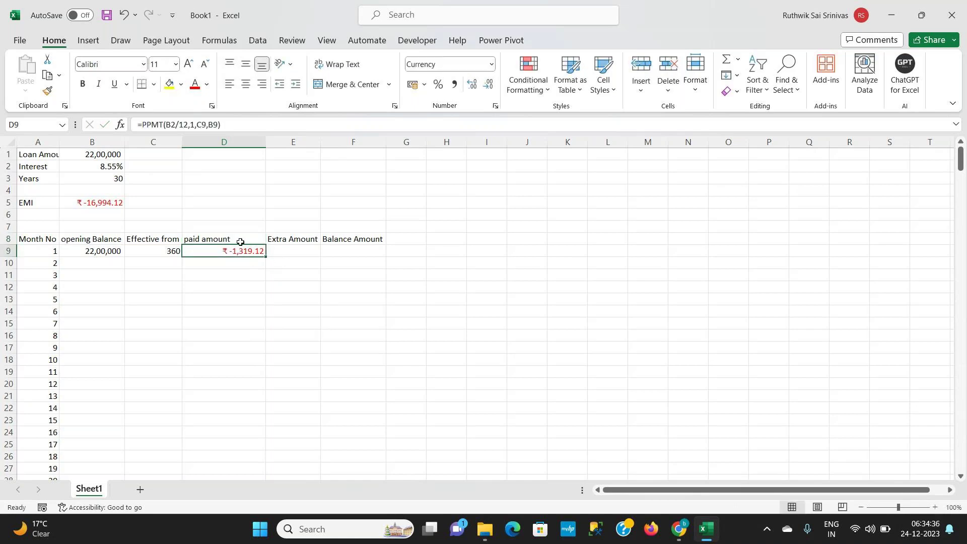
Calculate the first month's balance amount in F9 with the formula =B9+D9-E9
{"action": "double_click", "coordinate": [351, 247]}
{"action": "type", "text": "="}
{"action": "key", "text": "Left"}
{"action": "key", "text": "Left"}
{"action": "key", "text": "Left"}
{"action": "key", "text": "Left"}
{"action": "type", "text": "+"}
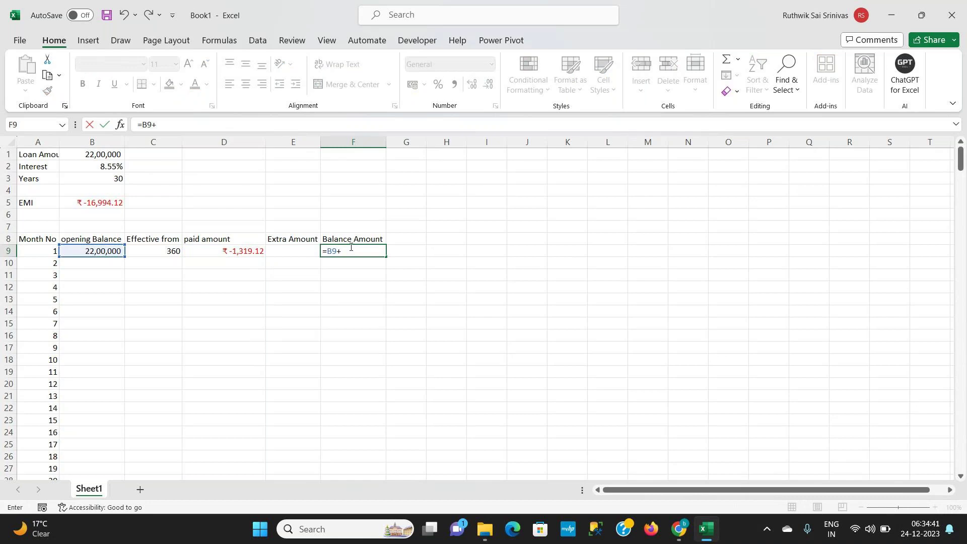
{"action": "key", "text": "Left"}
{"action": "key", "text": "Left"}
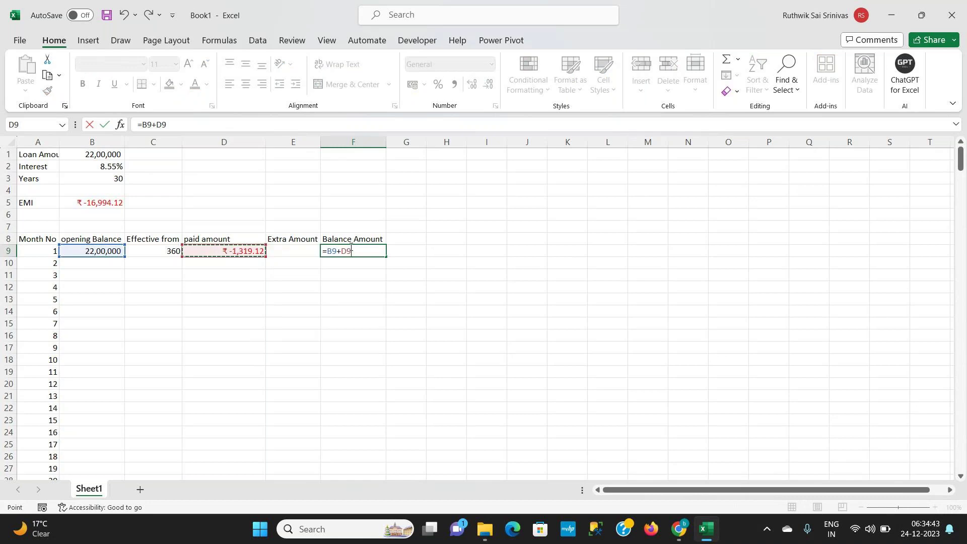
{"action": "type", "text": "+"}
{"action": "key", "text": "Left"}
{"action": "key", "text": "Return"}
{"action": "key", "text": "shift+Up"}
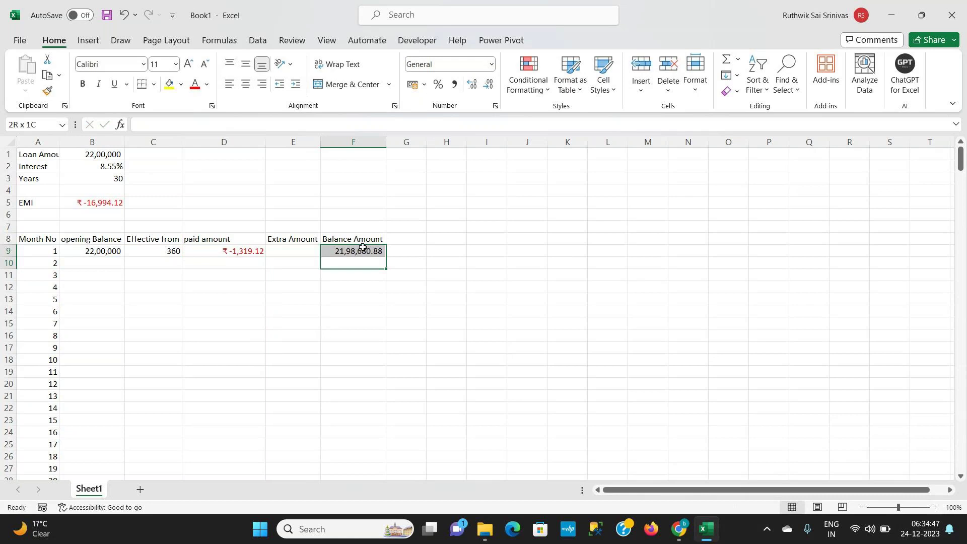
{"action": "left_click", "coordinate": [363, 247]}
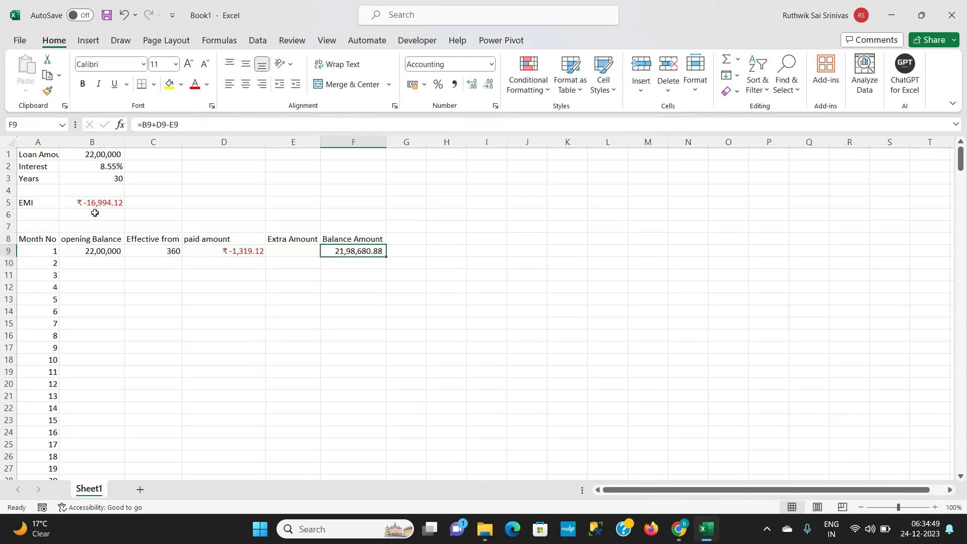
Try the formula =B5+D9 in K8 to combine the EMI with the first month's paid amount
{"action": "double_click", "coordinate": [566, 239]}
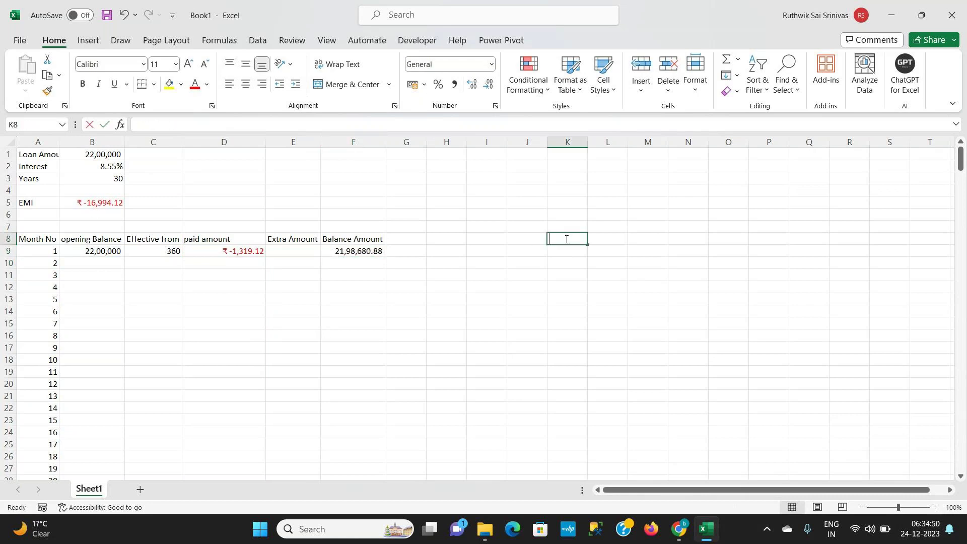
{"action": "type", "text": "="}
{"action": "key", "text": "Left"}
{"action": "key", "text": "Left"}
{"action": "key", "text": "Left"}
{"action": "key", "text": "Left"}
{"action": "key", "text": "Left"}
{"action": "key", "text": "Left"}
{"action": "key", "text": "Left"}
{"action": "key", "text": "Left"}
{"action": "key", "text": "Left"}
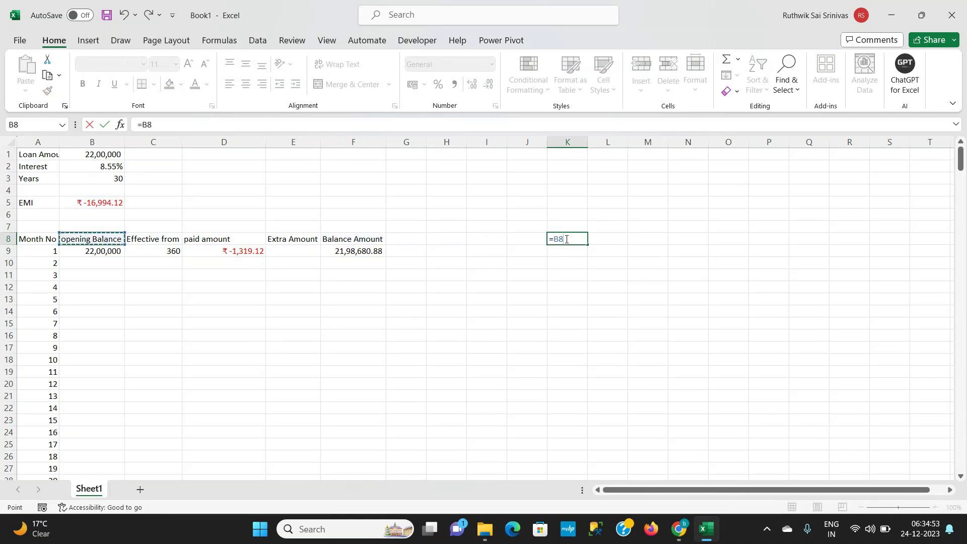
{"action": "key", "text": "Up"}
{"action": "key", "text": "Up"}
{"action": "key", "text": "Up"}
{"action": "type", "text": "-"}
{"action": "key", "text": "Left"}
{"action": "key", "text": "Left"}
{"action": "key", "text": "Left"}
{"action": "key", "text": "Left"}
{"action": "key", "text": "Left"}
{"action": "key", "text": "Left"}
{"action": "key", "text": "Left"}
{"action": "key", "text": "Down"}
{"action": "key", "text": "BackSpace"}
{"action": "key", "text": "BackSpace"}
{"action": "key", "text": "BackSpace"}
{"action": "type", "text": "+"}
{"action": "key", "text": "Left"}
{"action": "key", "text": "Left"}
{"action": "key", "text": "Left"}
{"action": "key", "text": "Left"}
{"action": "key", "text": "Left"}
{"action": "key", "text": "Left"}
{"action": "key", "text": "Left"}
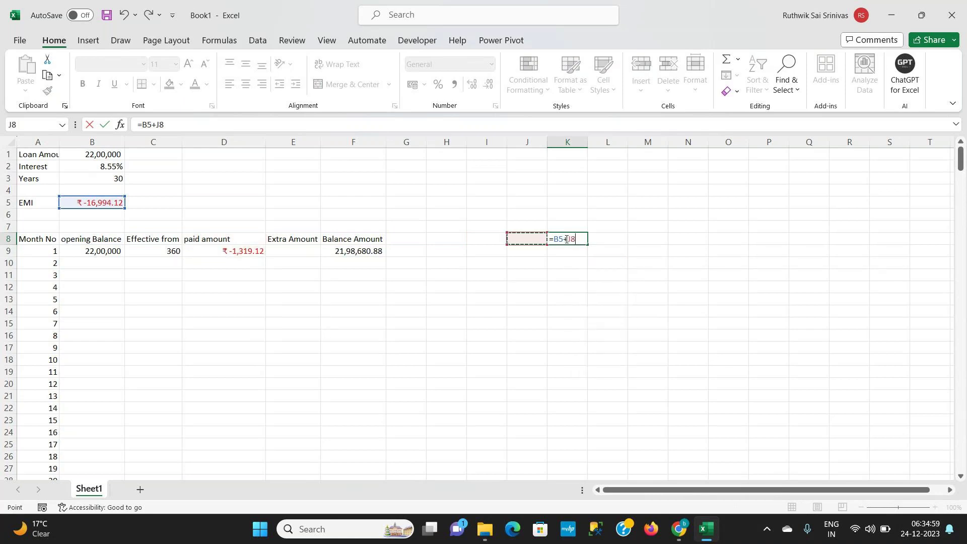
{"action": "key", "text": "Down"}
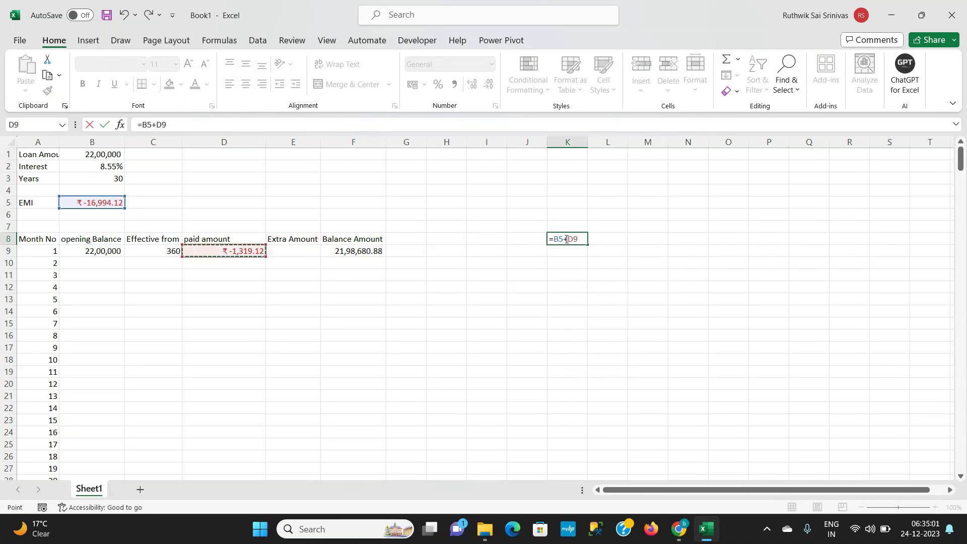
{"action": "key", "text": "ctrl+Return"}
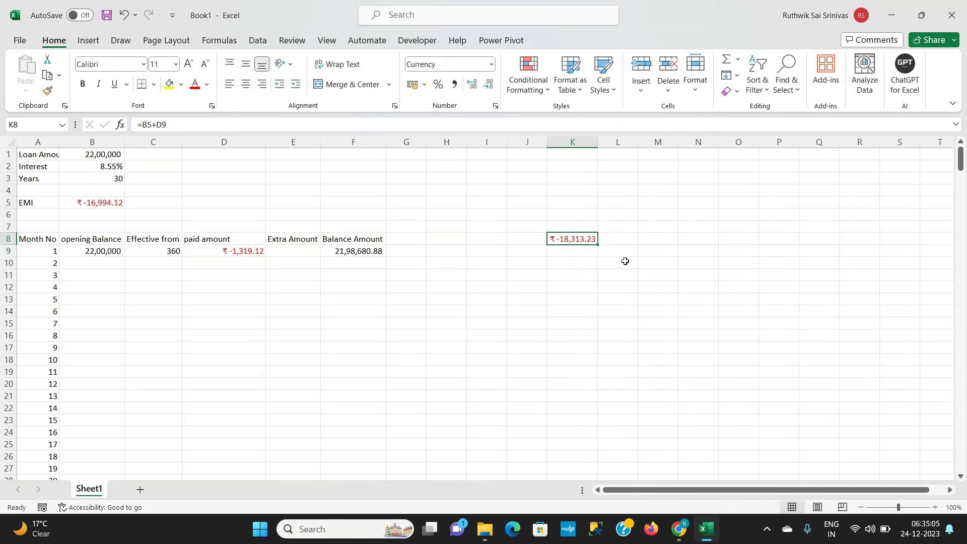
Calculate the EMI minus the first month's paid amount in K8 with the formula =B5-D9
{"action": "type", "text": "="}
{"action": "left_click", "coordinate": [104, 205]}
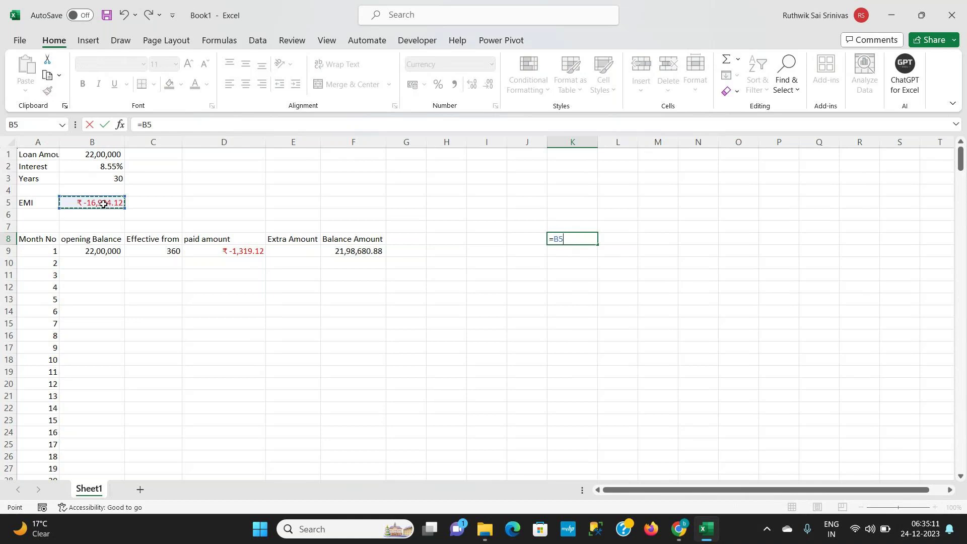
{"action": "type", "text": "-"}
{"action": "key", "text": "Left"}
{"action": "key", "text": "Left"}
{"action": "key", "text": "Left"}
{"action": "key", "text": "Left"}
{"action": "key", "text": "Left"}
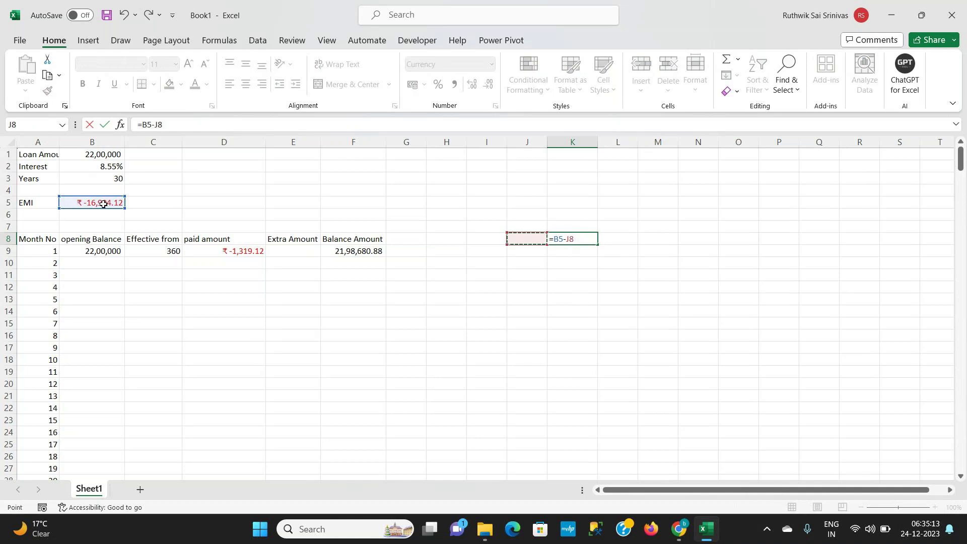
{"action": "key", "text": "Down"}
{"action": "key", "text": "Left"}
{"action": "key", "text": "Left"}
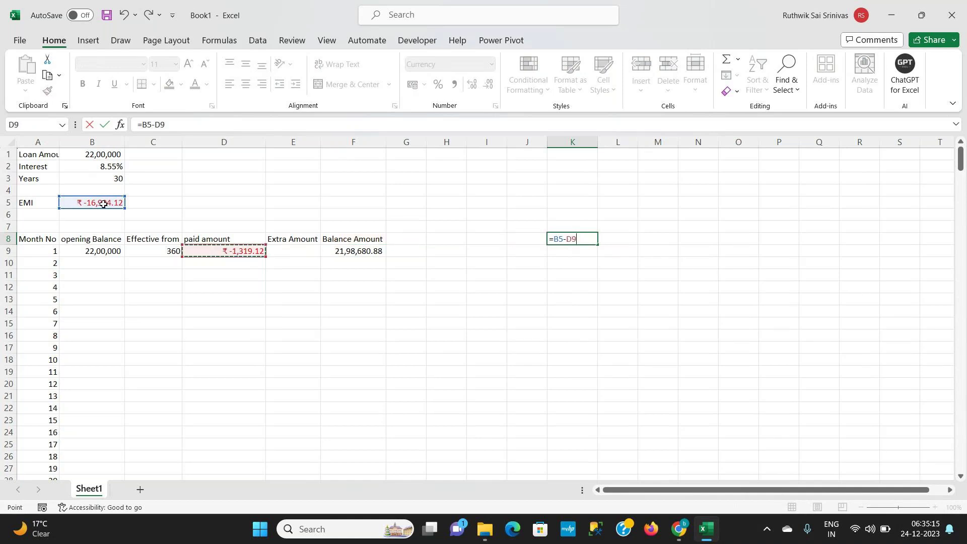
{"action": "key", "text": "Return"}
{"action": "key", "text": "Up"}
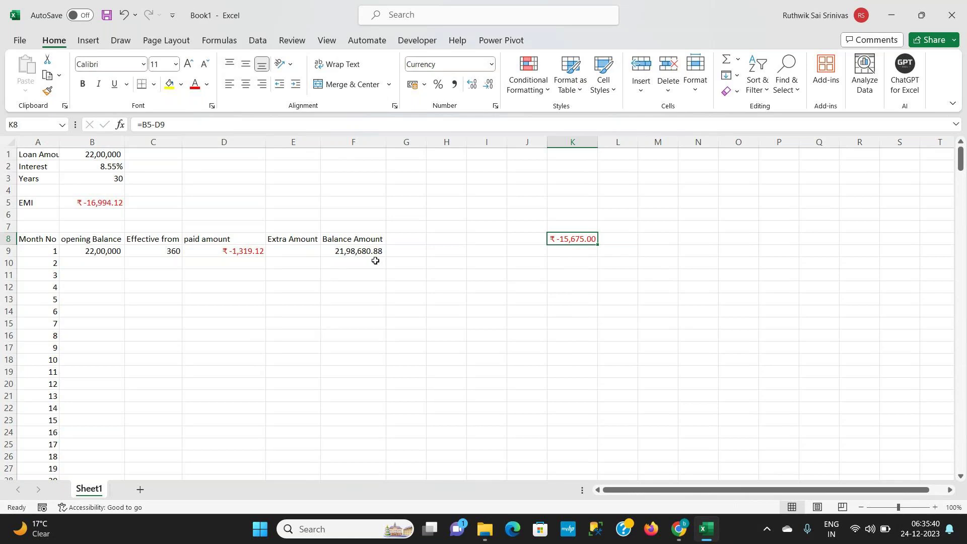
Link the second month's opening balance in B10 to the first month's balance amount with =F9
{"action": "left_click", "coordinate": [92, 264]}
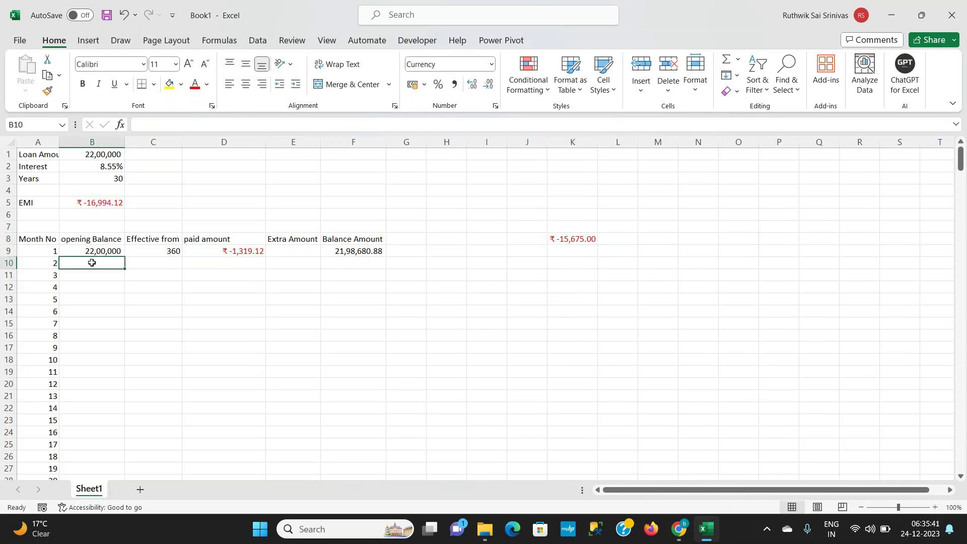
{"action": "type", "text": "="}
{"action": "key", "text": "Right"}
{"action": "key", "text": "Right"}
{"action": "key", "text": "Right"}
{"action": "key", "text": "Right"}
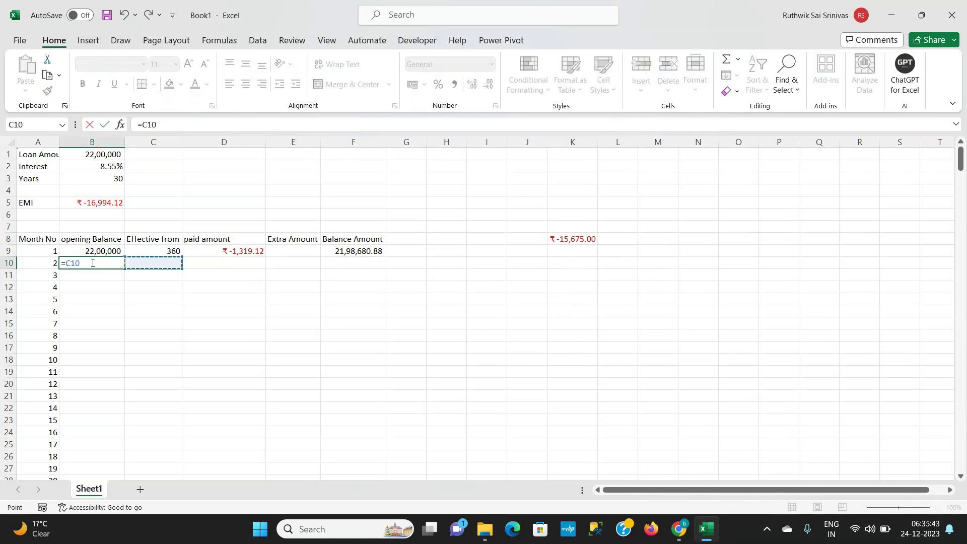
{"action": "key", "text": "Up"}
{"action": "key", "text": "Return"}
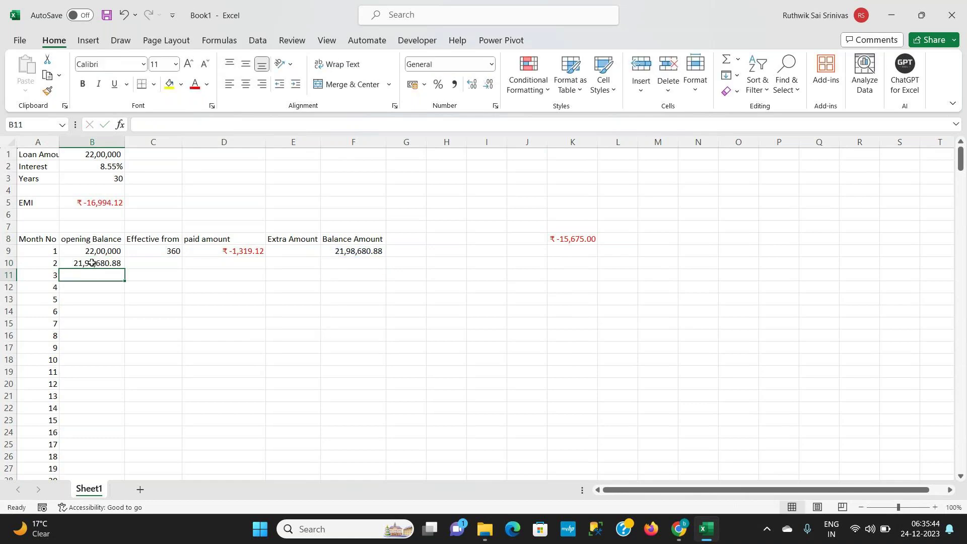
{"action": "left_click", "coordinate": [92, 263]}
{"action": "type", "text": "="}
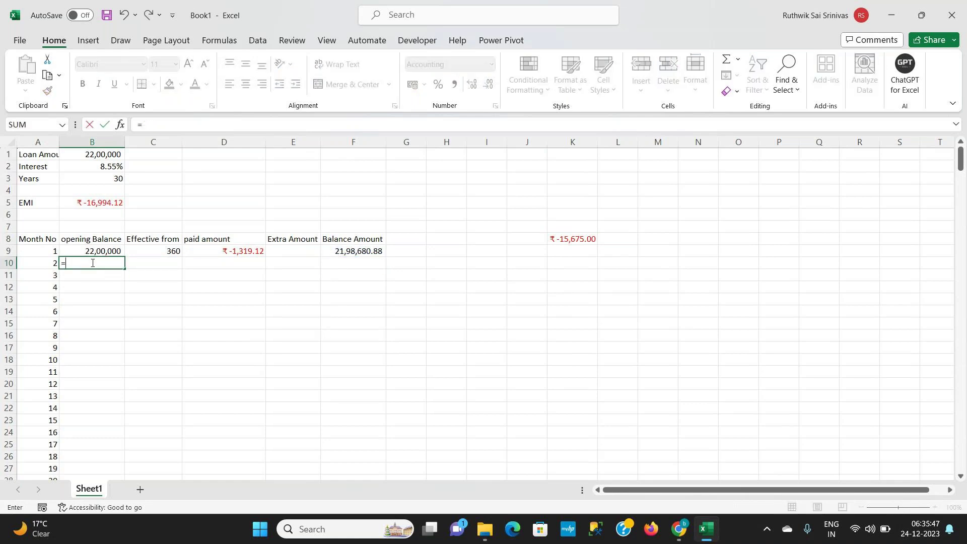
{"action": "key", "text": "Right"}
{"action": "key", "text": "Right"}
{"action": "key", "text": "Right"}
{"action": "key", "text": "Right"}
{"action": "key", "text": "Up"}
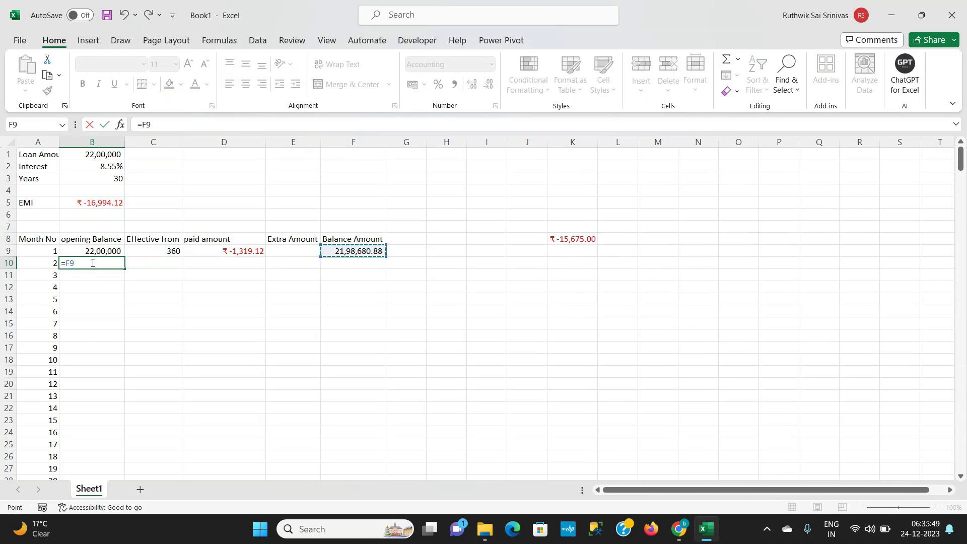
{"action": "key", "text": "Return"}
Calculate the remaining number of months in C10 with the formula =NPER(B2/12,B5,B10)
{"action": "left_click", "coordinate": [92, 263]}
{"action": "key", "text": "Right"}
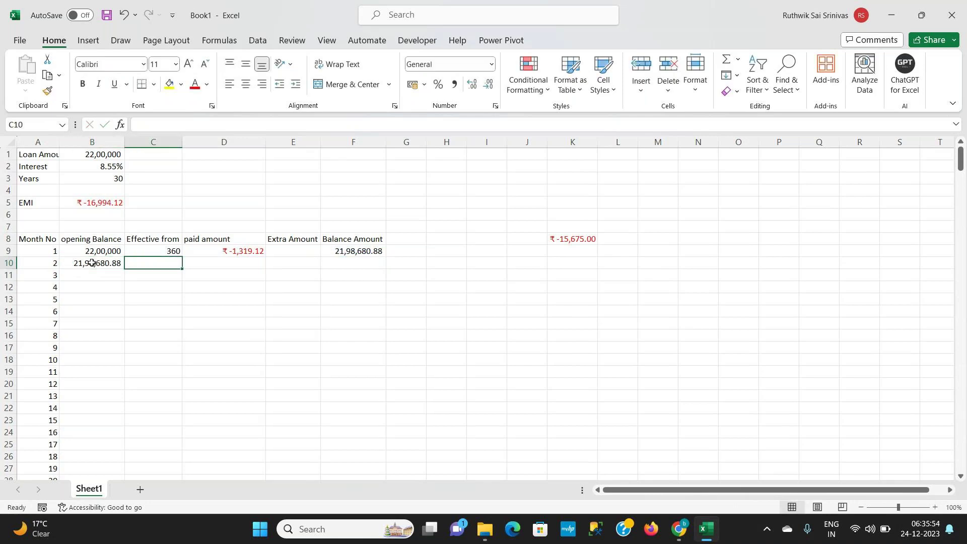
{"action": "type", "text": "="}
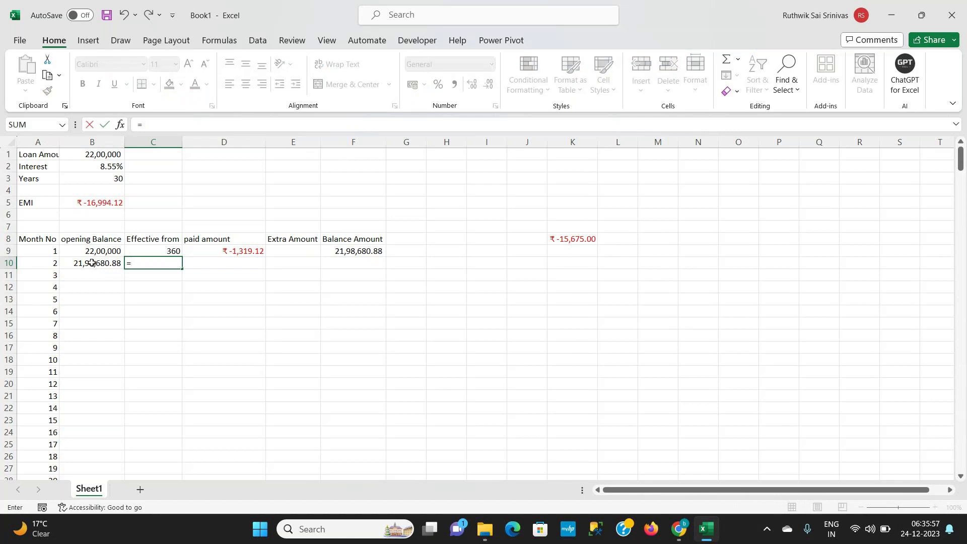
{"action": "type", "text": "np"}
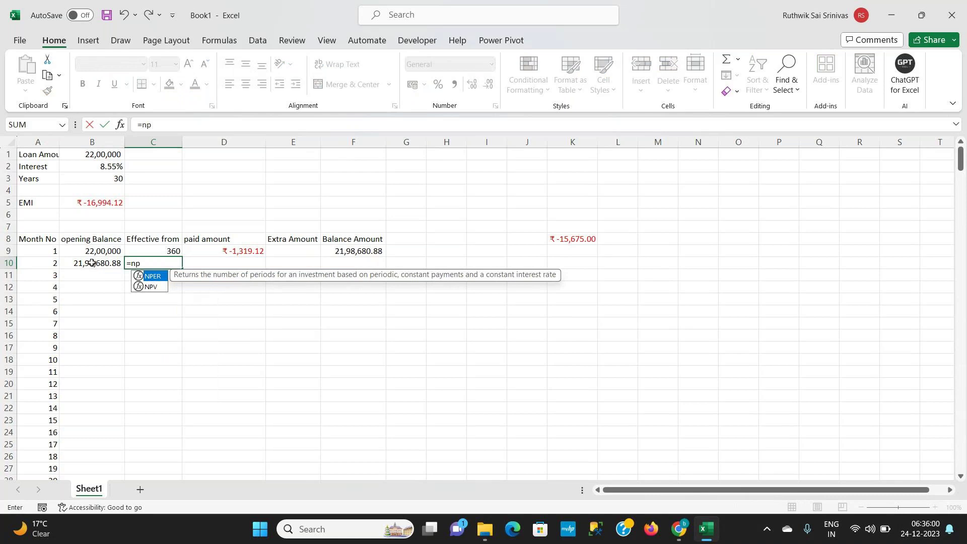
{"action": "key", "text": "Tab"}
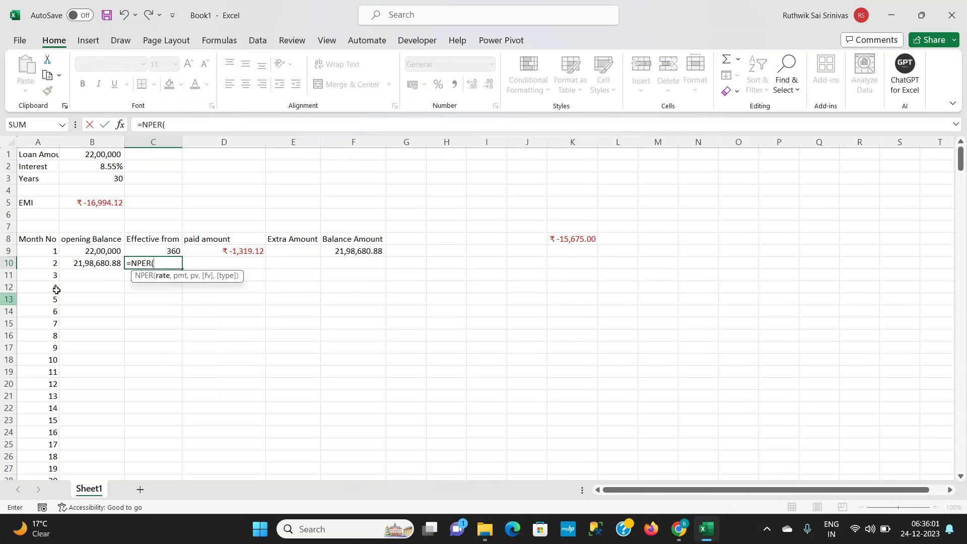
{"action": "key", "text": "Up"}
{"action": "key", "text": "Up"}
{"action": "key", "text": "Up"}
{"action": "key", "text": "Up"}
{"action": "key", "text": "Up"}
{"action": "key", "text": "Up"}
{"action": "key", "text": "Up"}
{"action": "key", "text": "Up"}
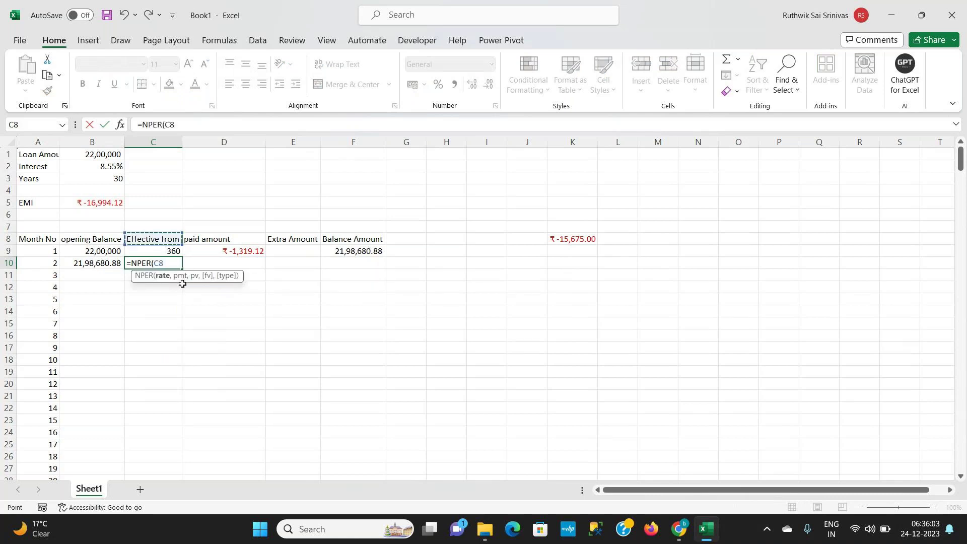
{"action": "key", "text": "Left"}
{"action": "type", "text": "/12"}
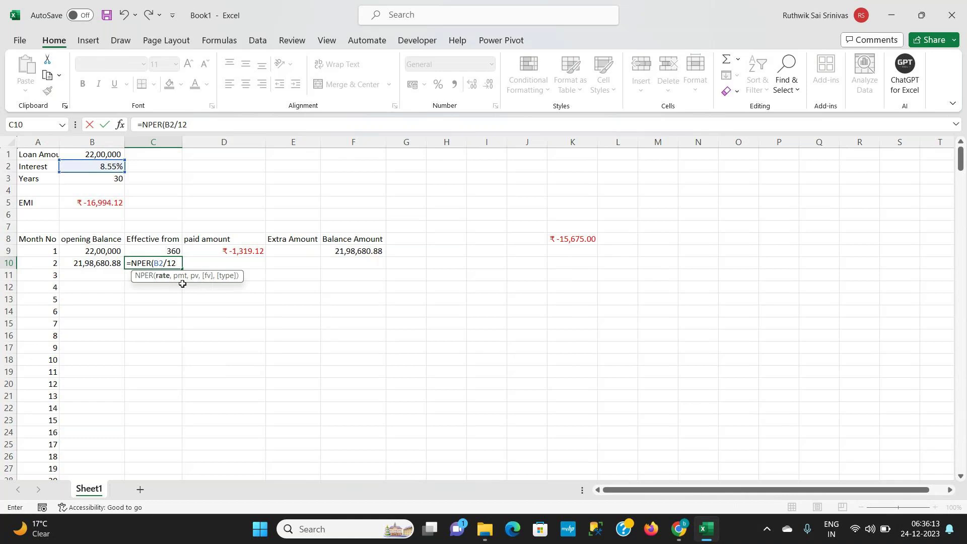
{"action": "type", "text": ","}
{"action": "left_click", "coordinate": [109, 205]}
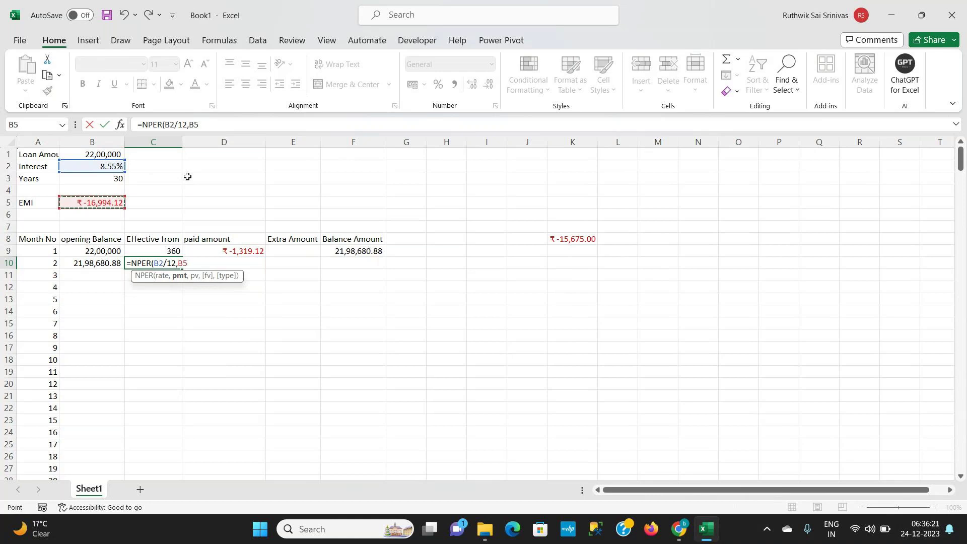
{"action": "type", "text": ","}
{"action": "left_click", "coordinate": [93, 264]}
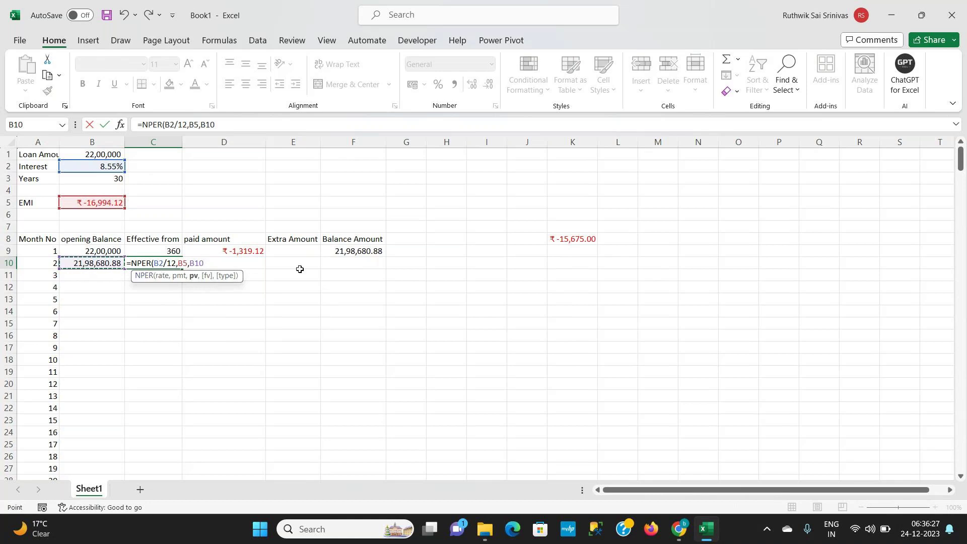
{"action": "key", "text": "Return"}
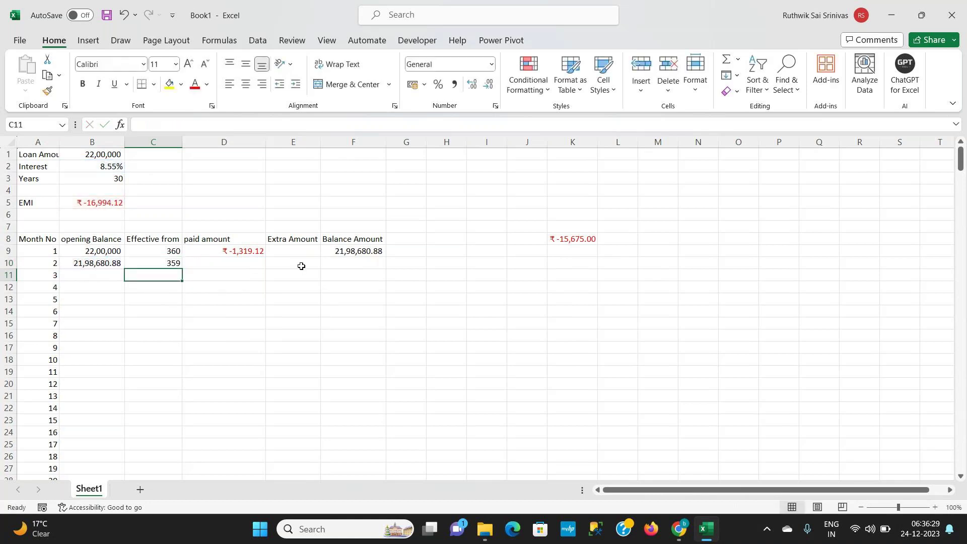
Make the interest and EMI references in C10 absolute so the formula reads =NPER($B$2/12,$B$5,B10)
{"action": "key", "text": "ctrl+z"}
{"action": "key", "text": "F2"}
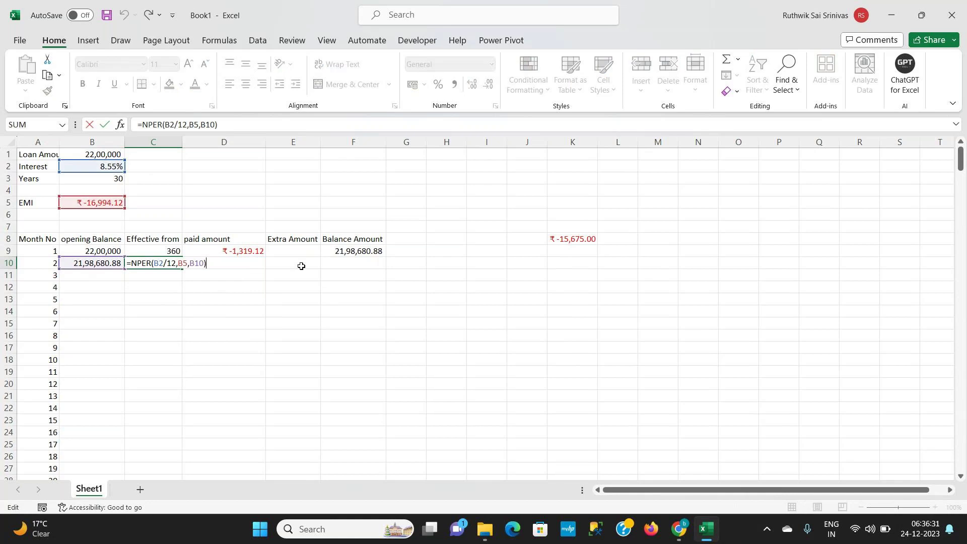
{"action": "triple_click", "coordinate": [158, 263]}
{"action": "left_click", "coordinate": [158, 263]}
{"action": "double_click", "coordinate": [158, 263]}
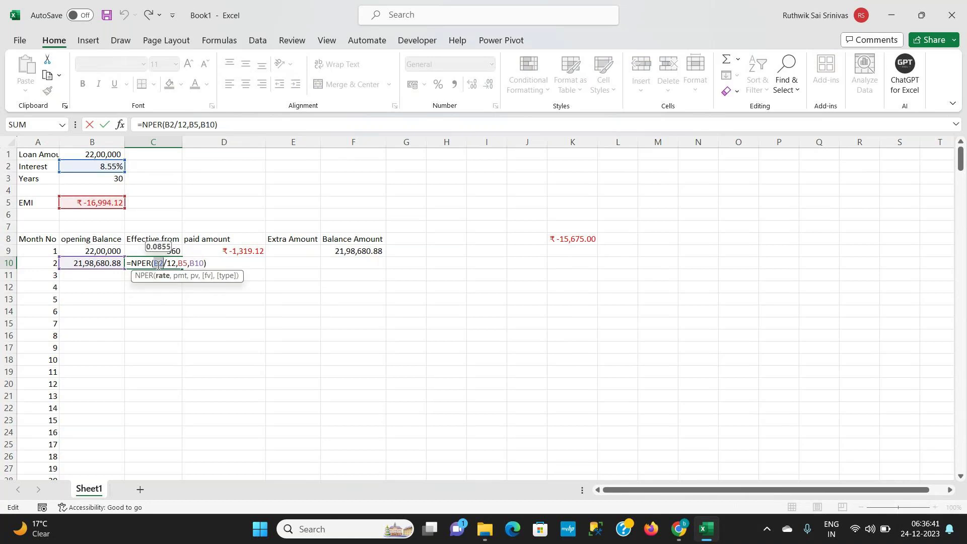
{"action": "key", "text": "F4"}
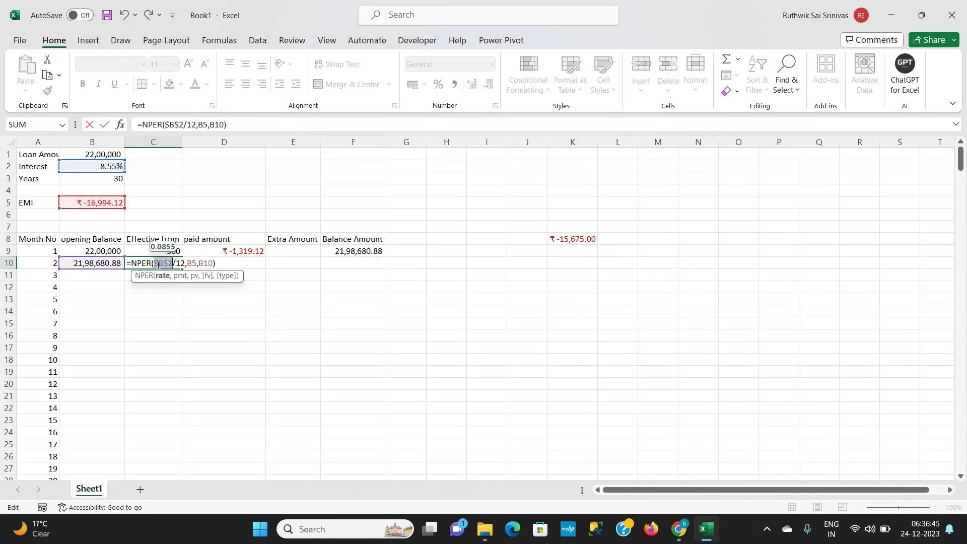
{"action": "double_click", "coordinate": [192, 264]}
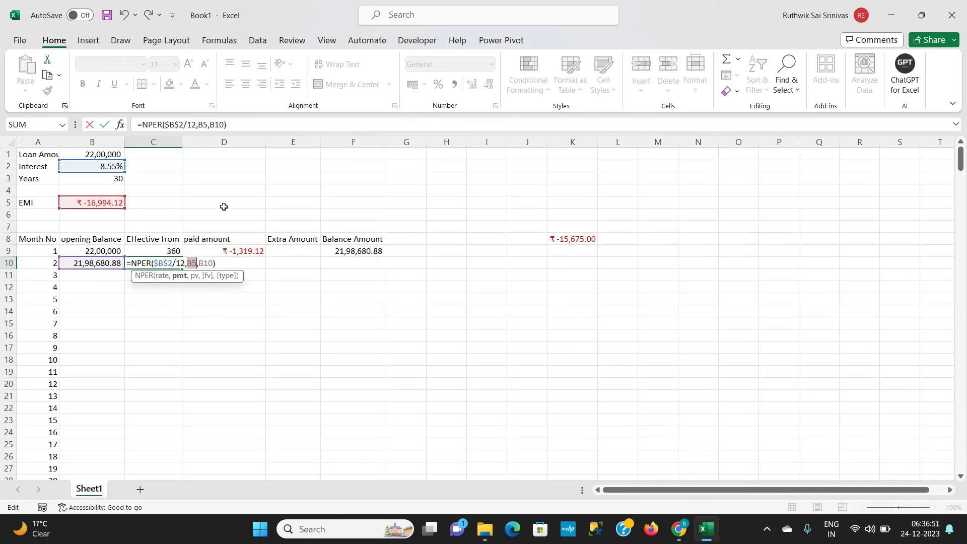
{"action": "key", "text": "F4"}
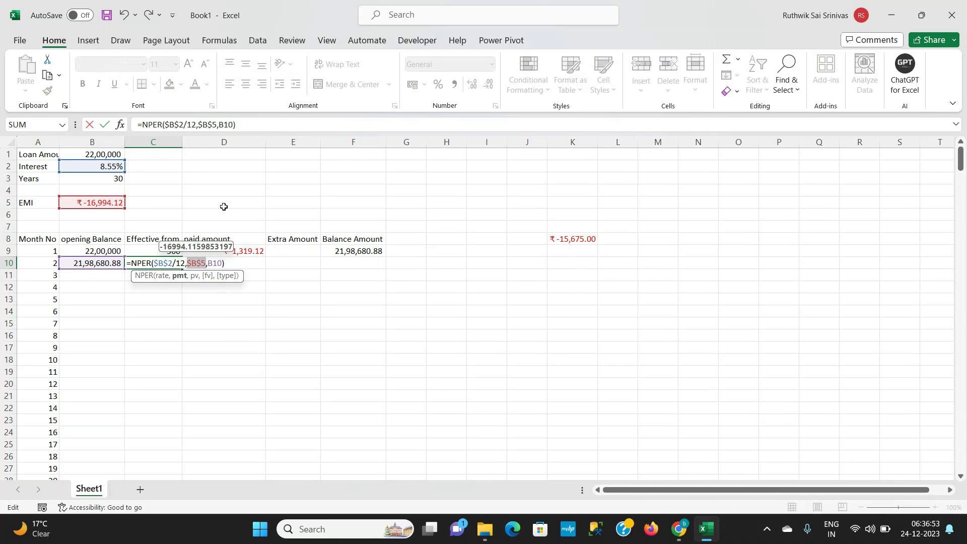
{"action": "key", "text": "Return"}
{"action": "key", "text": "Up"}
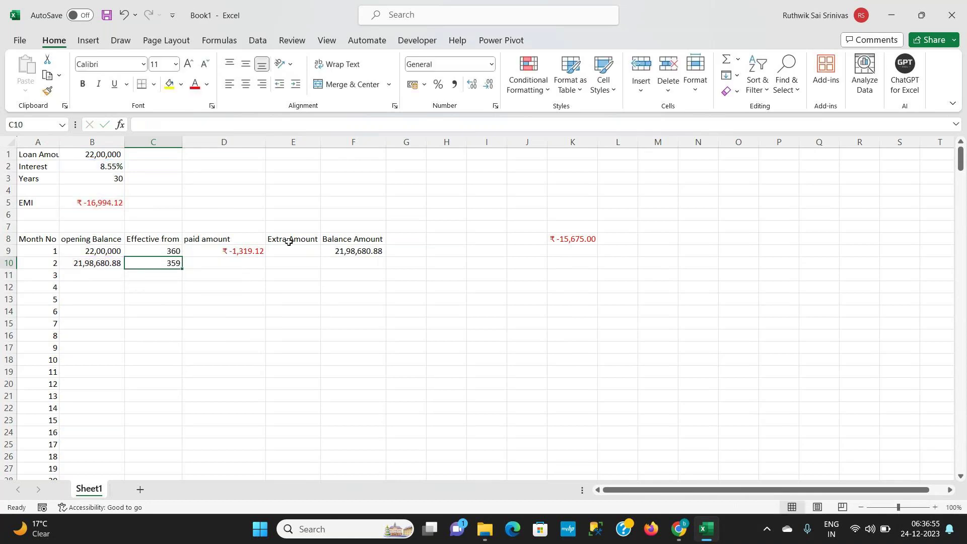
Fill the first month's paid amount, extra amount and balance cells in D9:F9 down to row 10
{"action": "key", "text": "Right"}
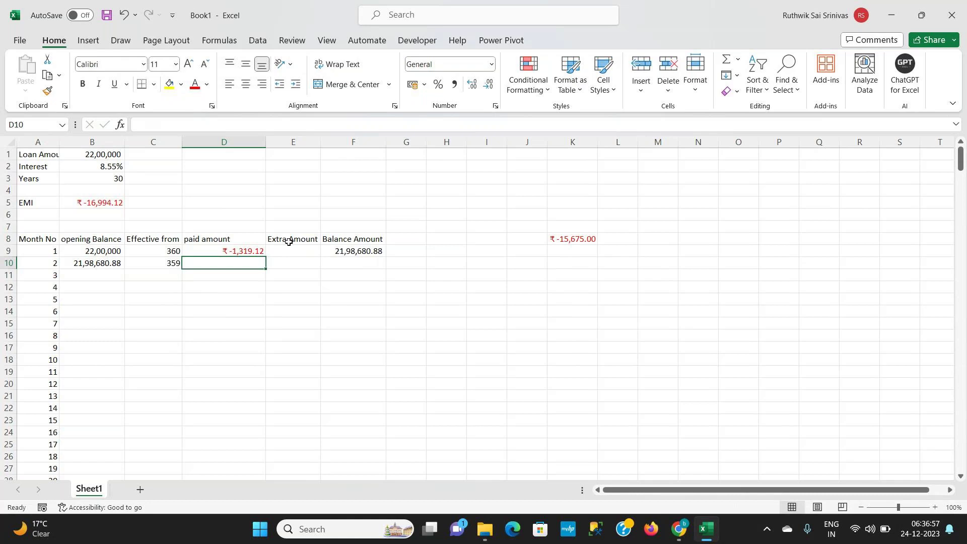
{"action": "key", "text": "shift+Up"}
{"action": "key", "text": "shift+Right"}
{"action": "key", "text": "shift+Right"}
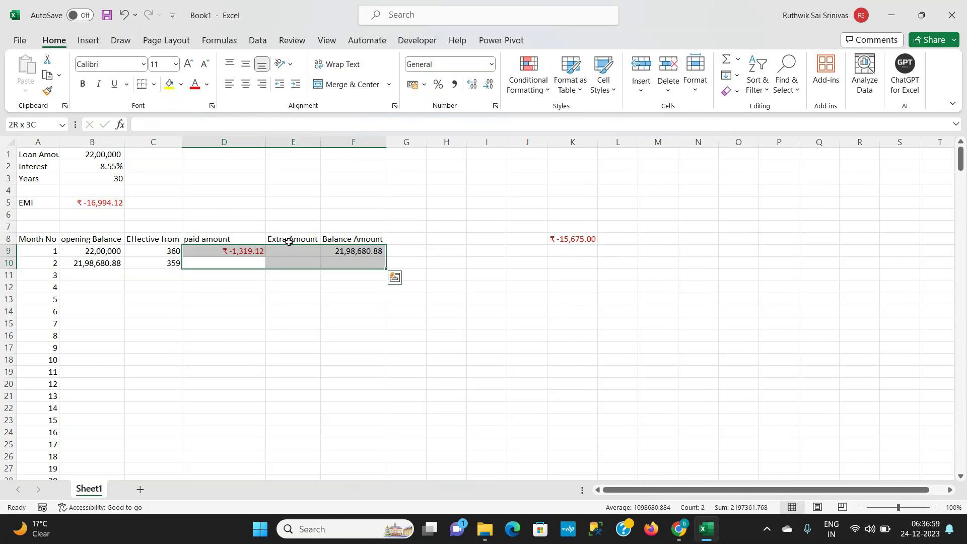
{"action": "key", "text": "ctrl+d"}
Make the interest reference in the first month's paid amount absolute so D9 reads =PPMT($B$2/12,1,C9,B9)
{"action": "key", "text": "shift+Left"}
{"action": "key", "text": "shift+Left"}
{"action": "key", "text": "Up"}
{"action": "key", "text": "F2"}
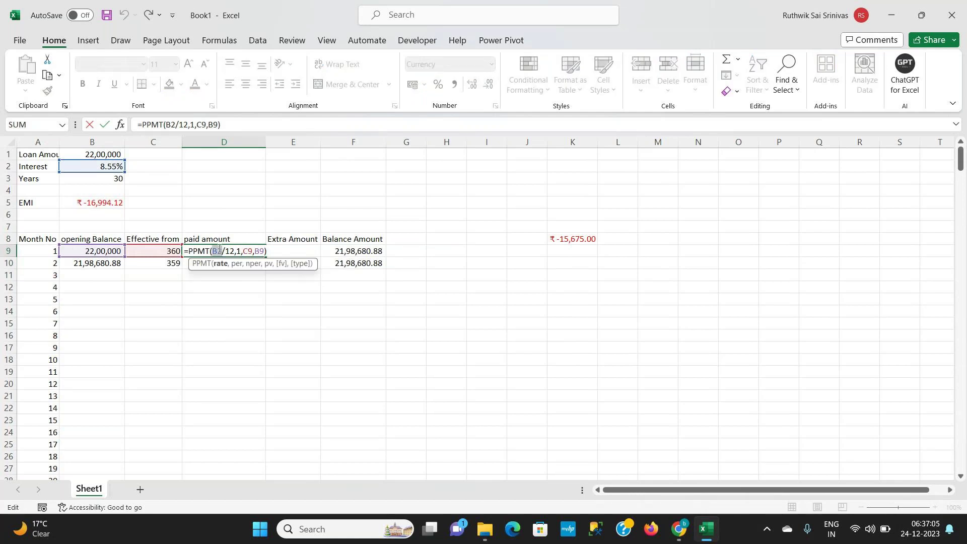
{"action": "key", "text": "Escape"}
{"action": "key", "text": "Down"}
{"action": "key", "text": "F2"}
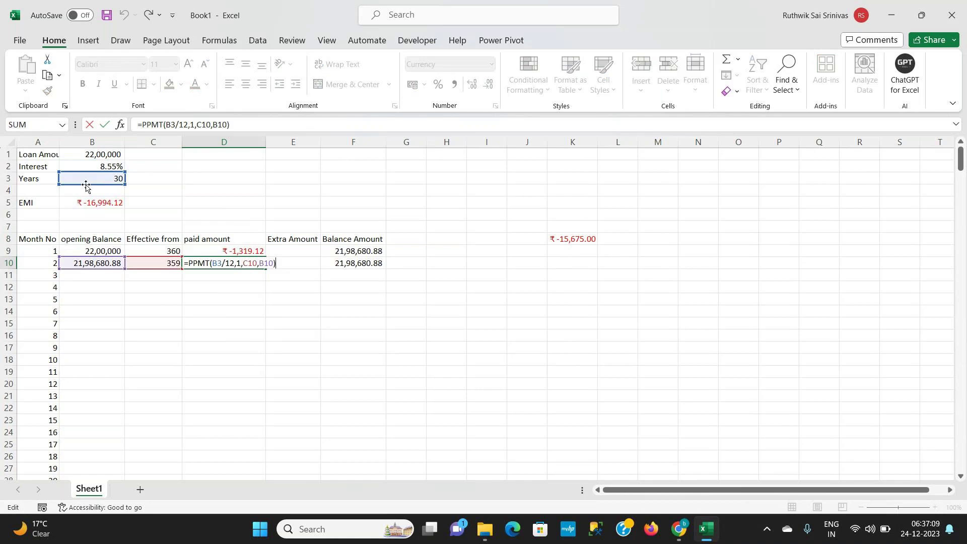
{"action": "key", "text": "Escape"}
{"action": "key", "text": "Up"}
{"action": "key", "text": "F2"}
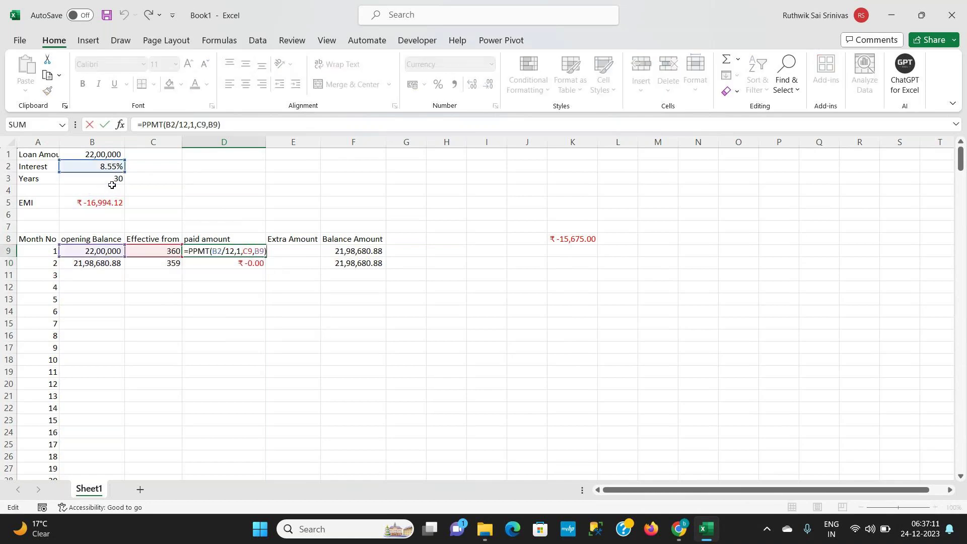
{"action": "left_click", "coordinate": [216, 250]}
{"action": "double_click", "coordinate": [215, 250]}
{"action": "key", "text": "F4"}
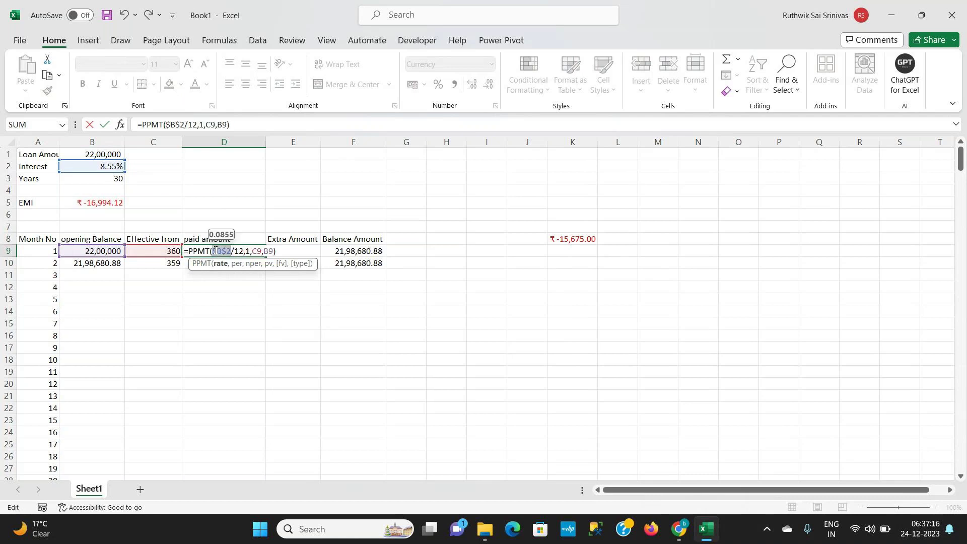
{"action": "key", "text": "Return"}
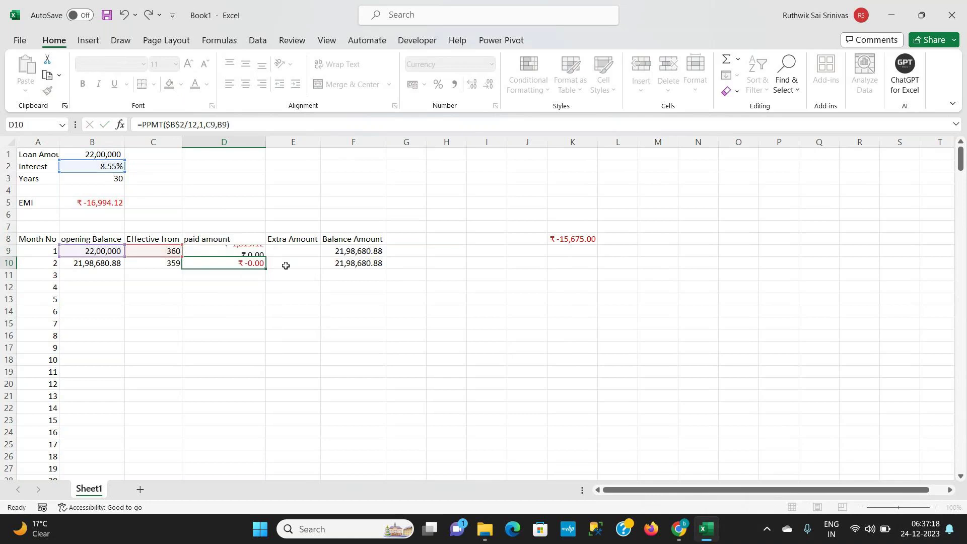
Copy the corrected PPMT formula from D9 down to the second month's paid amount in D10
{"action": "key", "text": "Up"}
{"action": "key", "text": "shift+Down"}
{"action": "key", "text": "ctrl+d"}
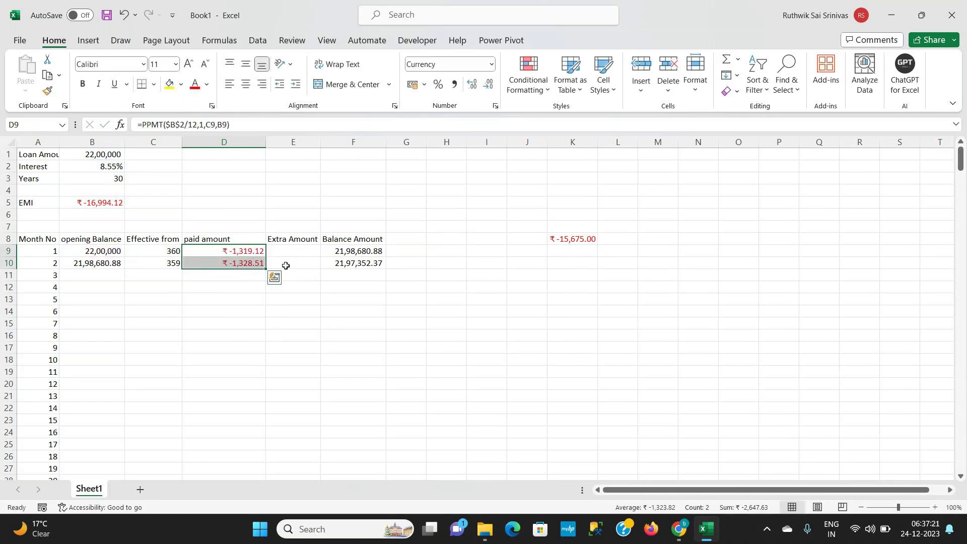
{"action": "left_click", "coordinate": [248, 264]}
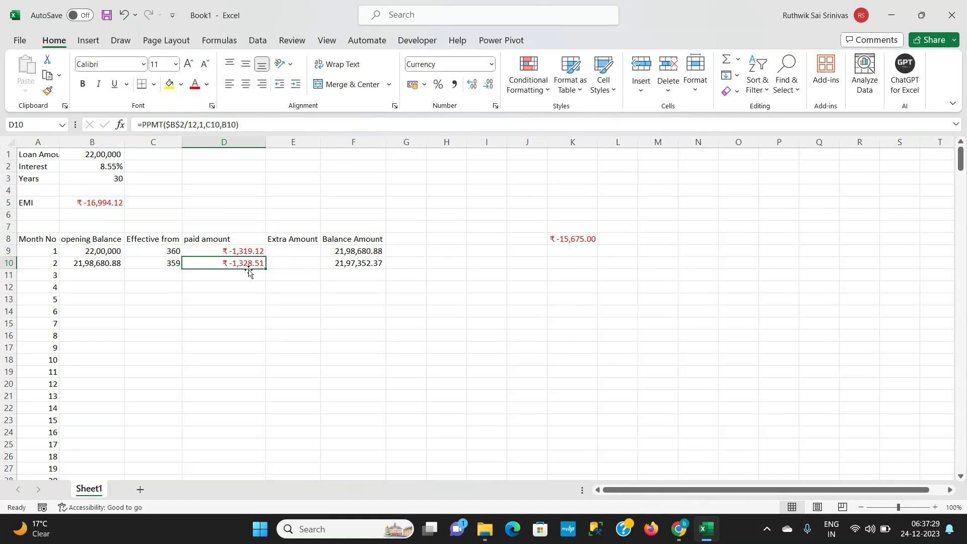
Fill the second month's formulas in B10:F10 down through month 360 in row 368
{"action": "left_click", "coordinate": [378, 266]}
{"action": "key", "text": "Left"}
{"action": "key", "text": "Left"}
{"action": "key", "text": "Left"}
{"action": "key", "text": "Left"}
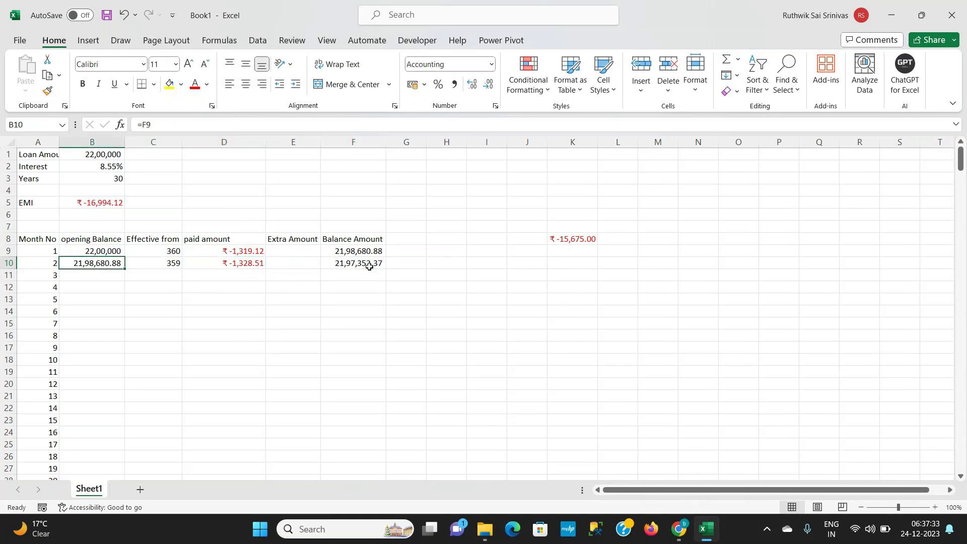
{"action": "key", "text": "Left"}
{"action": "key", "text": "ctrl+Down"}
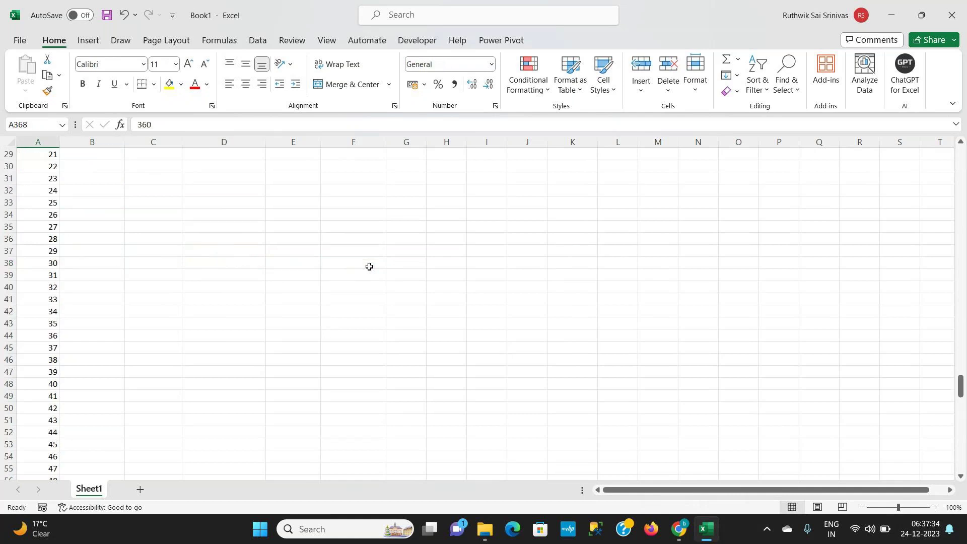
{"action": "key", "text": "Right"}
{"action": "key", "text": "ctrl+shift+Up"}
{"action": "key", "text": "shift+Right"}
{"action": "key", "text": "shift+Right"}
{"action": "key", "text": "shift+Right"}
{"action": "key", "text": "shift+Right"}
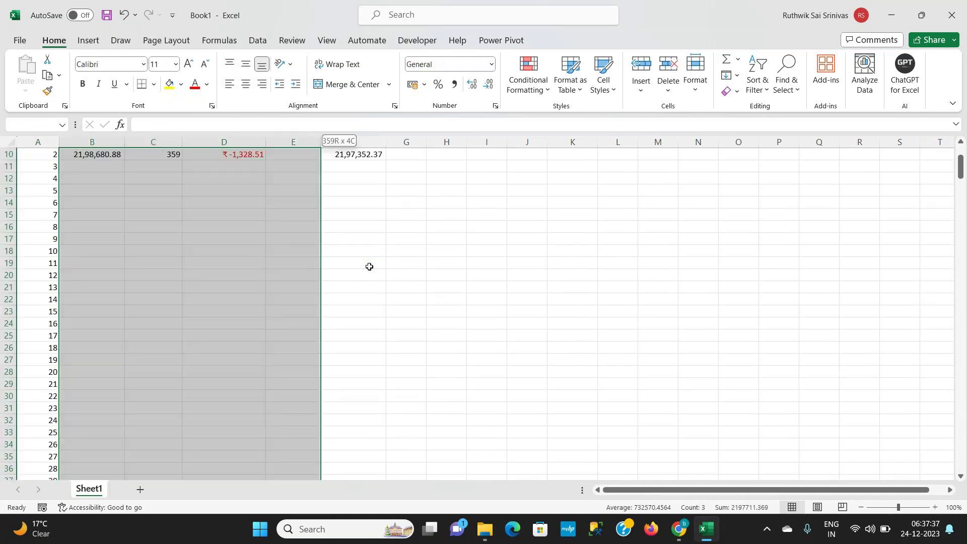
{"action": "key", "text": "ctrl+d"}
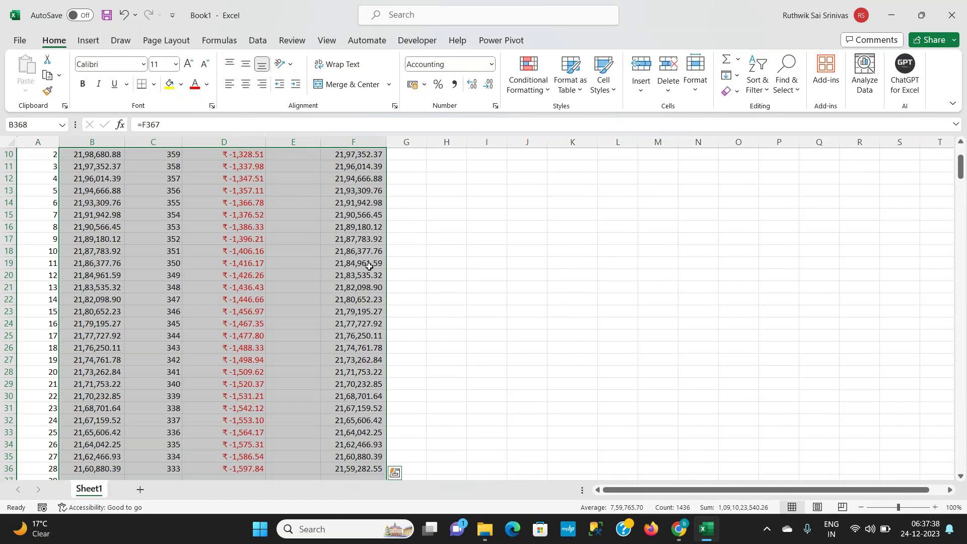
Examine the last month's row 368 to check the final balance amount
{"action": "key", "text": "shift+BackSpace"}
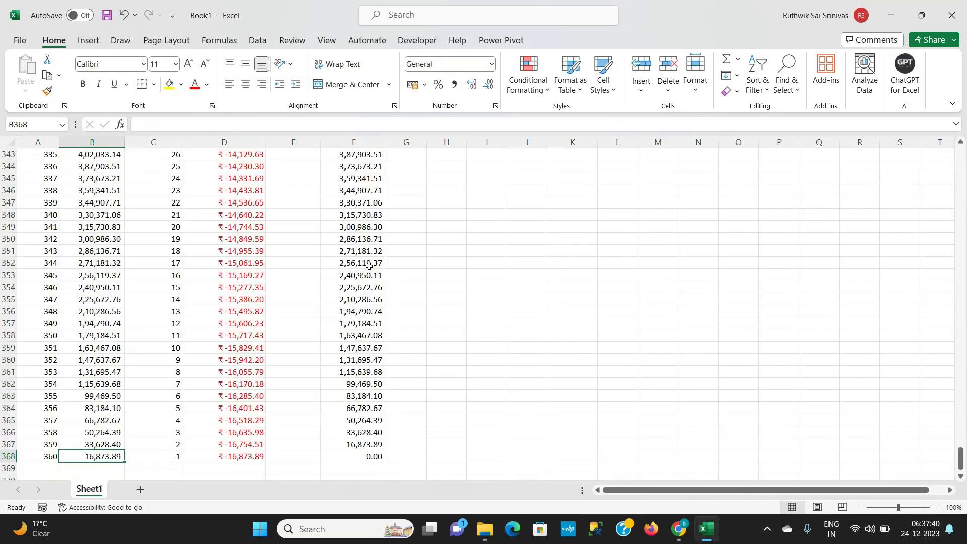
{"action": "key", "text": "Right"}
{"action": "key", "text": "Right"}
{"action": "key", "text": "Right"}
{"action": "key", "text": "Right"}
{"action": "key", "text": "shift+space"}
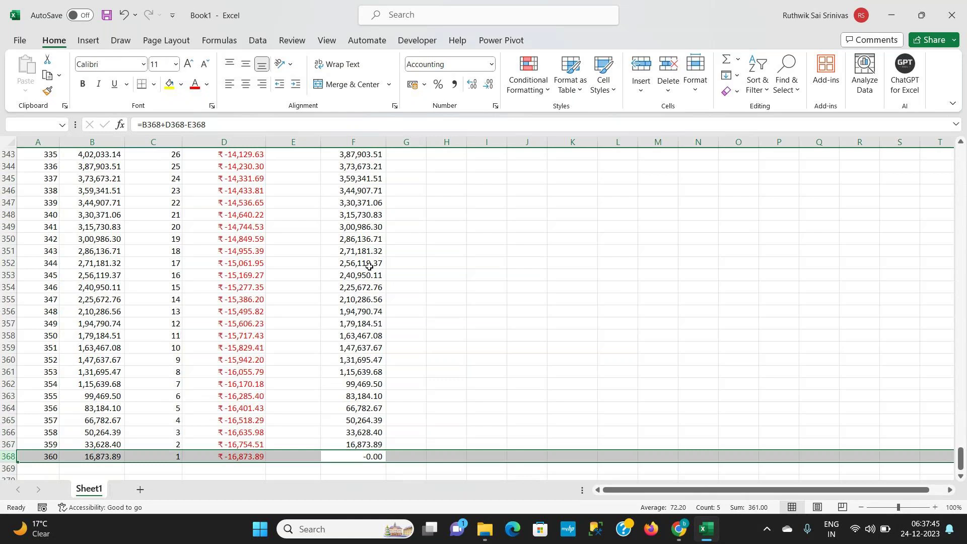
{"action": "key", "text": "ctrl+Up"}
{"action": "key", "text": "ctrl+Up"}
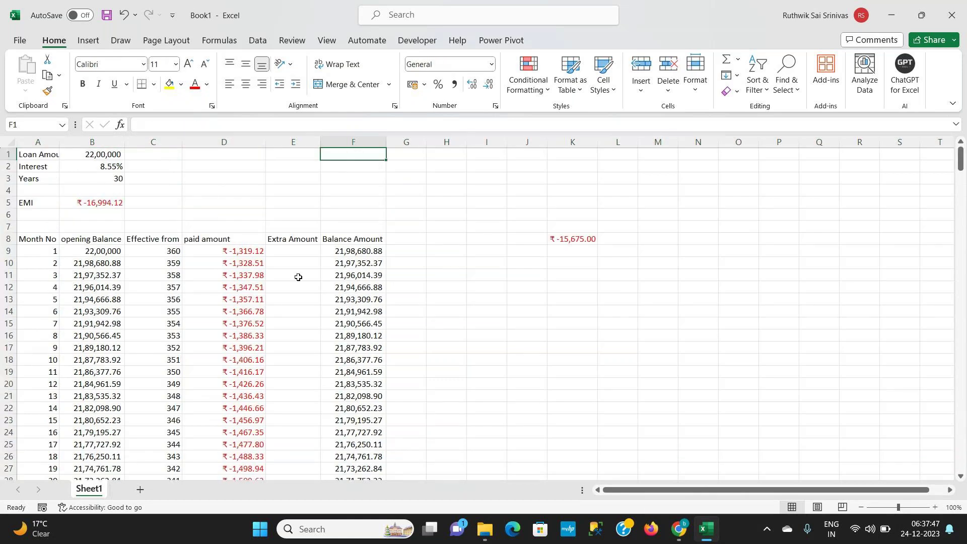
Enter an extra payment of 240000 for month 5 in E13
{"action": "left_click", "coordinate": [287, 302]}
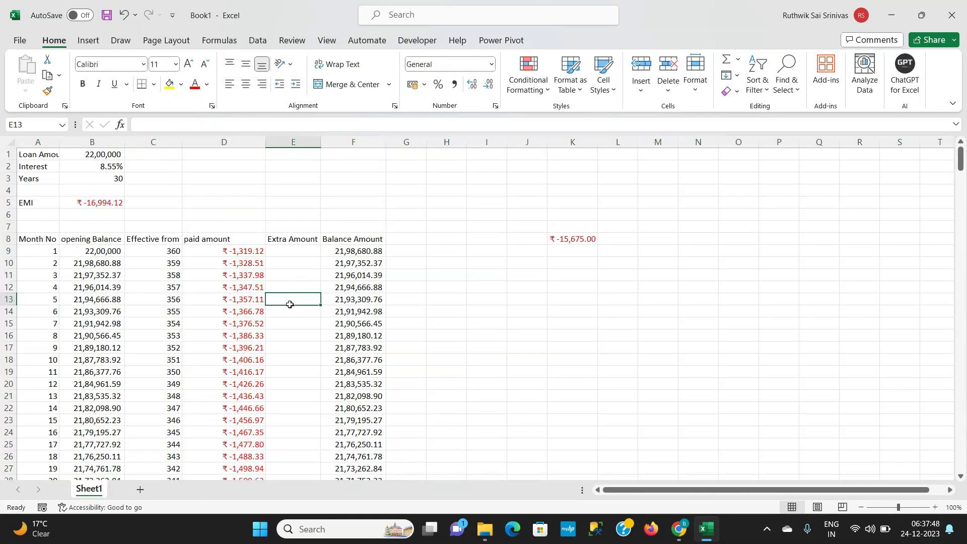
{"action": "type", "text": "240"}
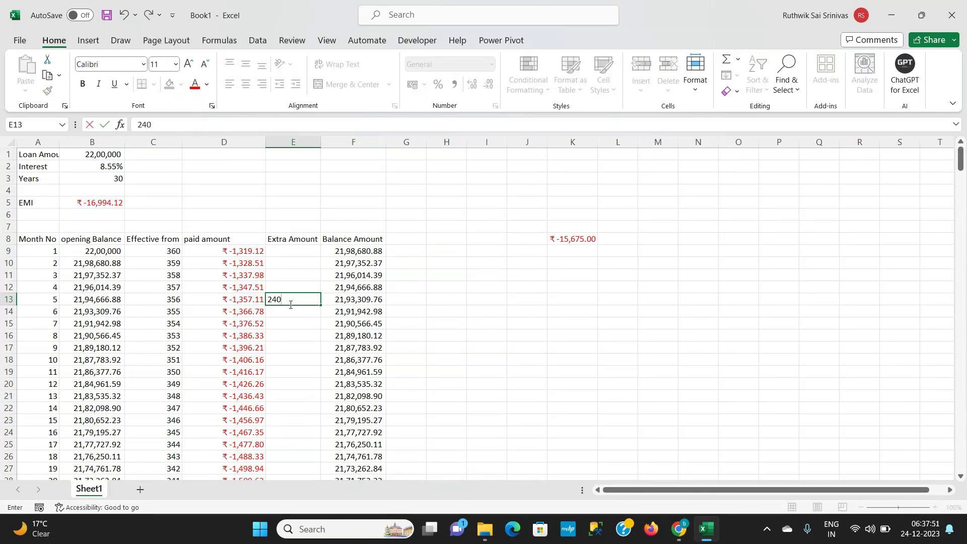
{"action": "type", "text": "000"}
{"action": "key", "text": "Return"}
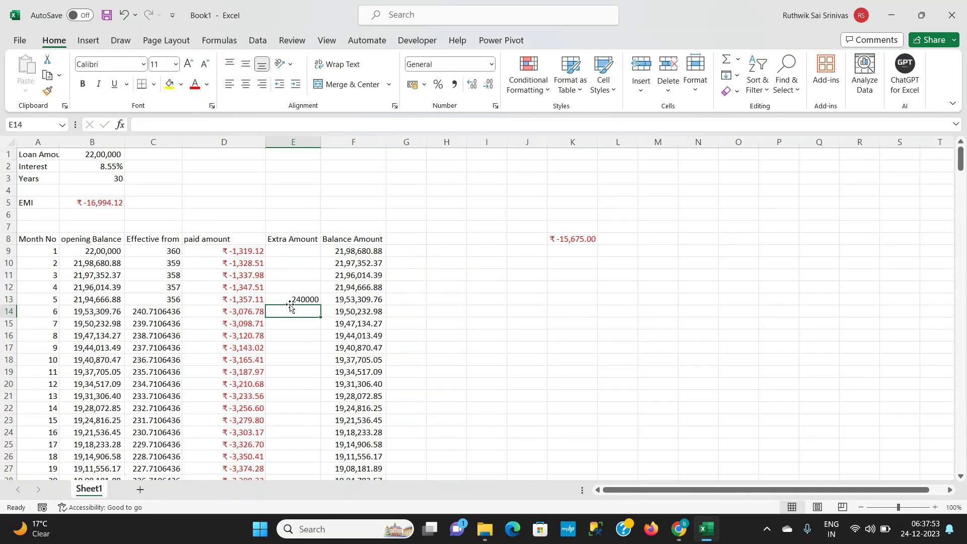
Format the extra payment in E13 with comma separators and no decimal places
{"action": "left_click", "coordinate": [290, 304]}
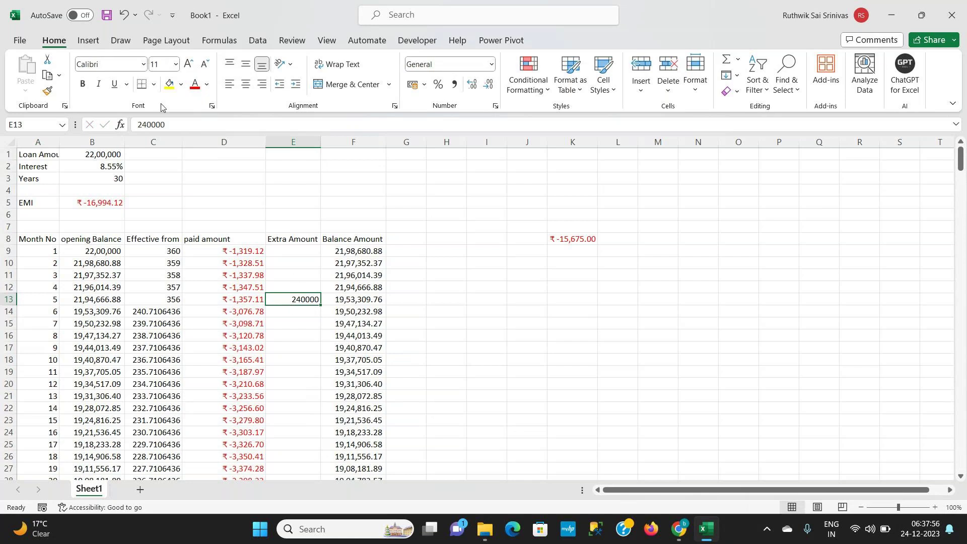
{"action": "left_click", "coordinate": [455, 86]}
{"action": "left_click", "coordinate": [488, 84]}
{"action": "left_click", "coordinate": [488, 84]}
{"action": "left_click", "coordinate": [156, 316]}
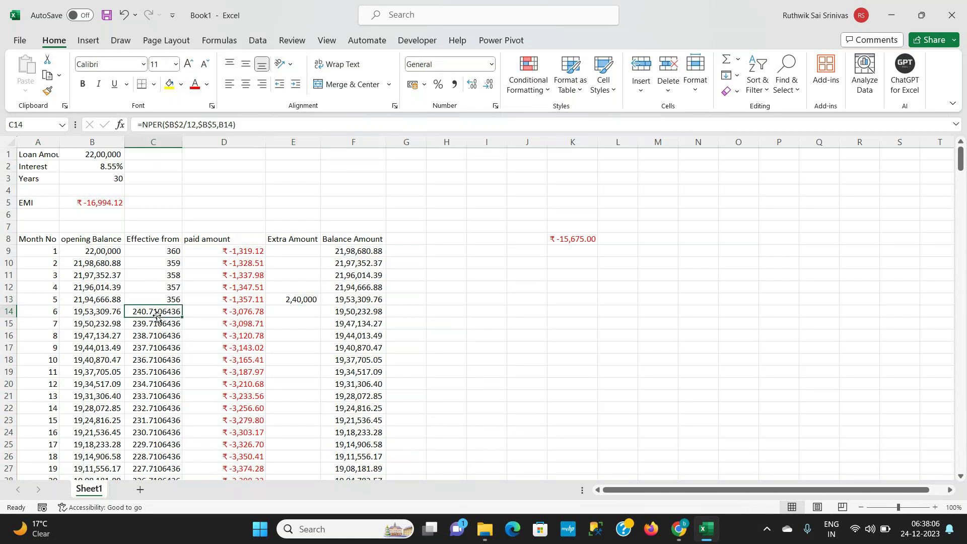
{"action": "double_click", "coordinate": [156, 316]}
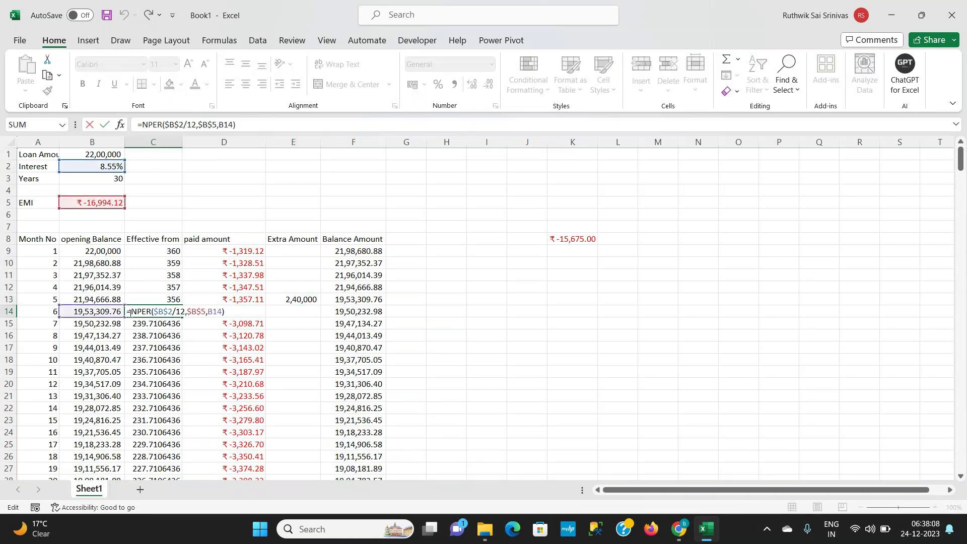
{"action": "type", "text": "roun"}
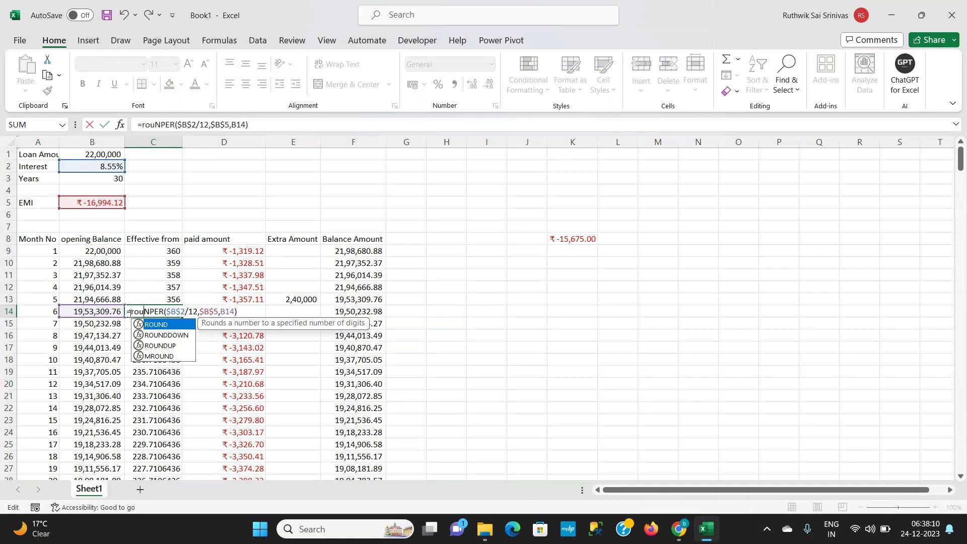
{"action": "key", "text": "Tab"}
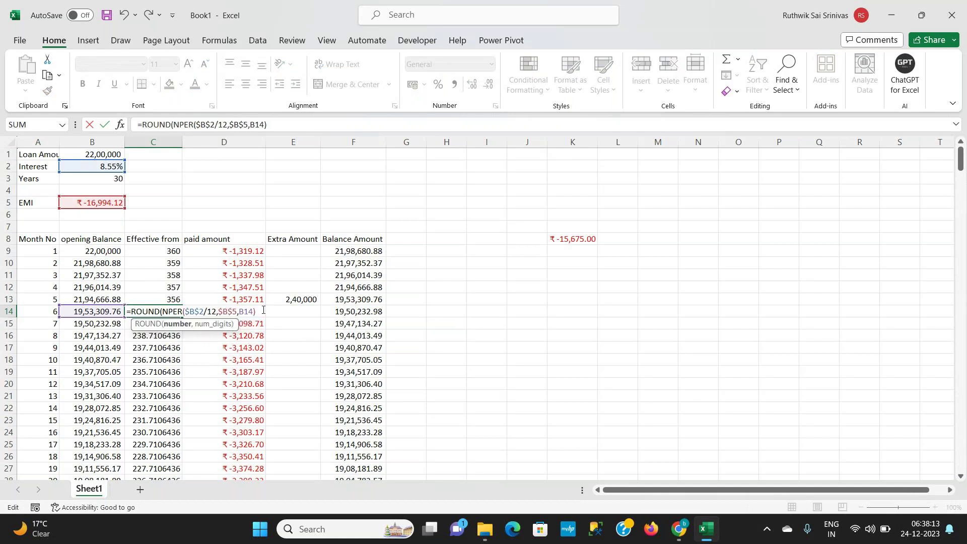
{"action": "key", "text": "Escape"}
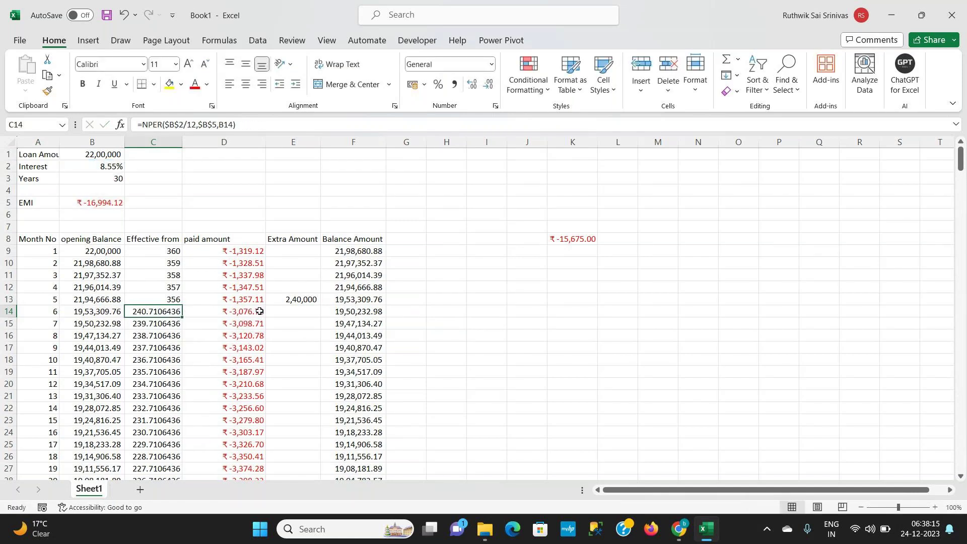
Round the second month's remaining months to whole numbers by changing C10 to =ROUND(NPER($B$2/12,$B$5,B10),0)
{"action": "left_click", "coordinate": [173, 260]}
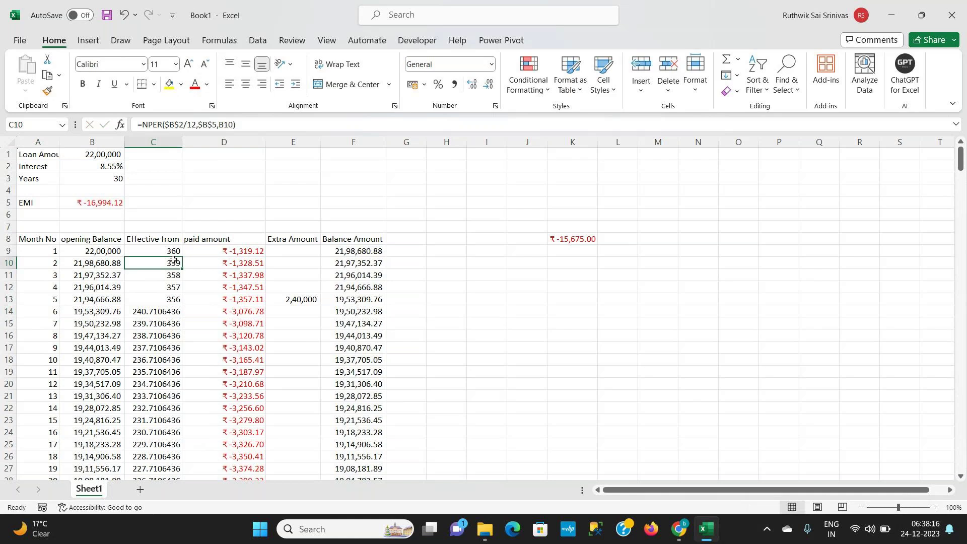
{"action": "double_click", "coordinate": [174, 260]}
{"action": "left_click", "coordinate": [129, 263]}
{"action": "type", "text": "round("}
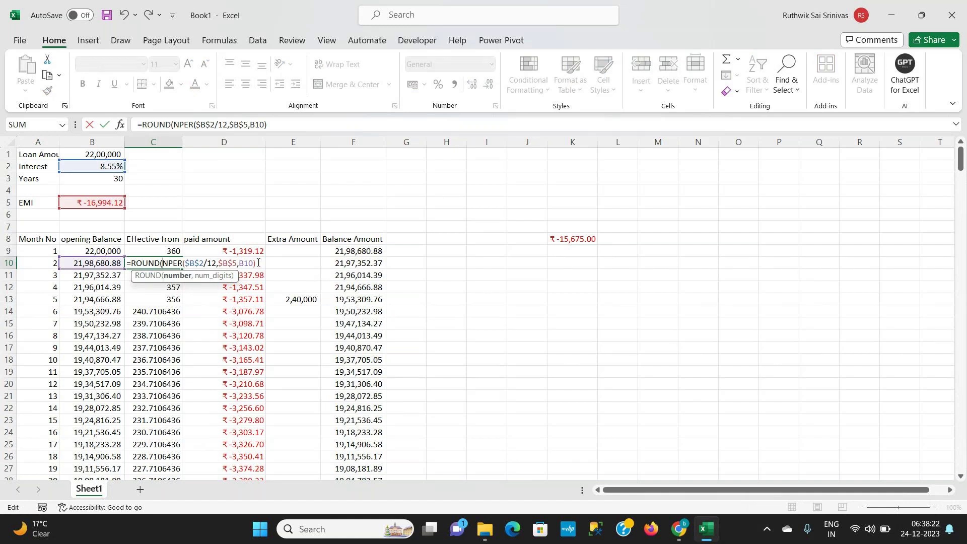
{"action": "type", "text": ",0"}
{"action": "key", "text": "Return"}
Fill the rounded NPER formula from C10 down through month 360 in C368
{"action": "key", "text": "Up"}
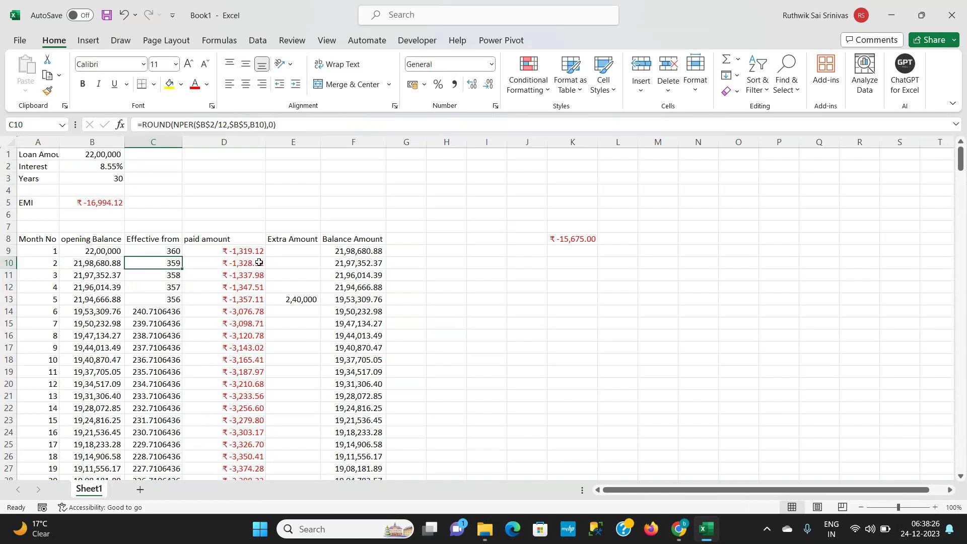
{"action": "key", "text": "ctrl+shift+Down"}
{"action": "key", "text": "ctrl+d"}
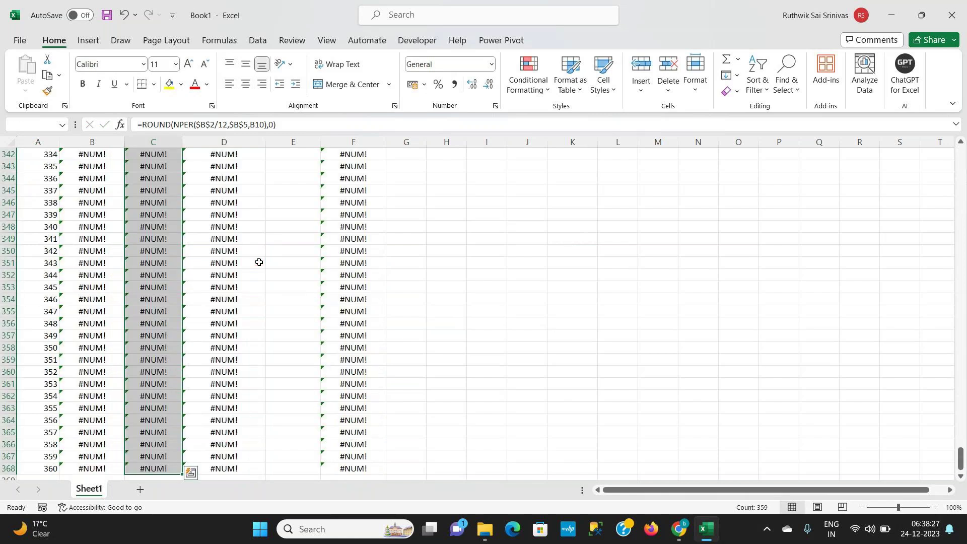
Look through the rounded remaining-month values in the first rows of the repayment schedule
{"action": "key", "text": "Up"}
{"action": "key", "text": "Up"}
{"action": "key", "text": "Up"}
{"action": "key", "text": "Up"}
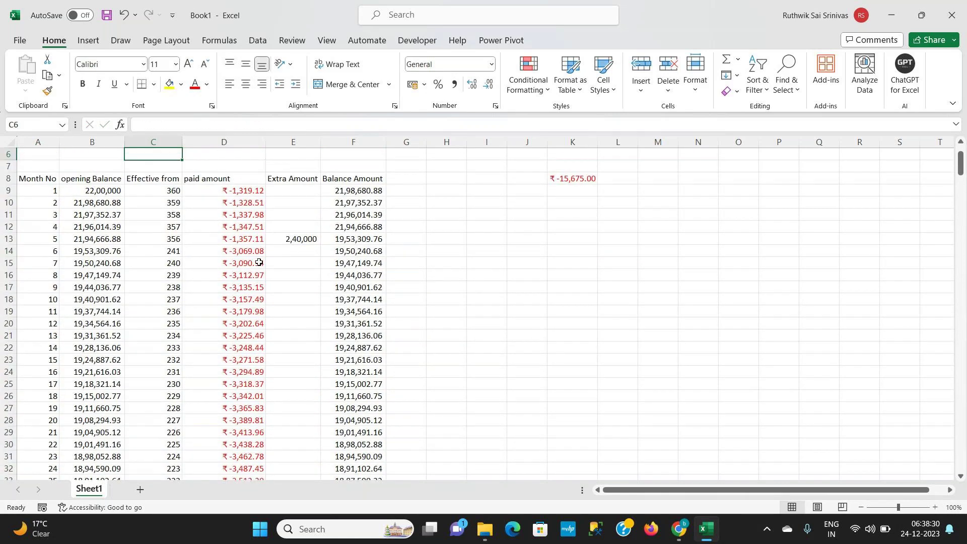
{"action": "key", "text": "Down"}
{"action": "key", "text": "Down"}
{"action": "key", "text": "Down"}
{"action": "key", "text": "Down"}
{"action": "key", "text": "Down"}
{"action": "key", "text": "Down"}
{"action": "key", "text": "Down"}
{"action": "key", "text": "Down"}
{"action": "key", "text": "Down"}
{"action": "key", "text": "Down"}
{"action": "key", "text": "Down"}
{"action": "key", "text": "Down"}
{"action": "key", "text": "Down"}
{"action": "key", "text": "Down"}
{"action": "key", "text": "Down"}
{"action": "key", "text": "Down"}
{"action": "key", "text": "Up"}
{"action": "key", "text": "Up"}
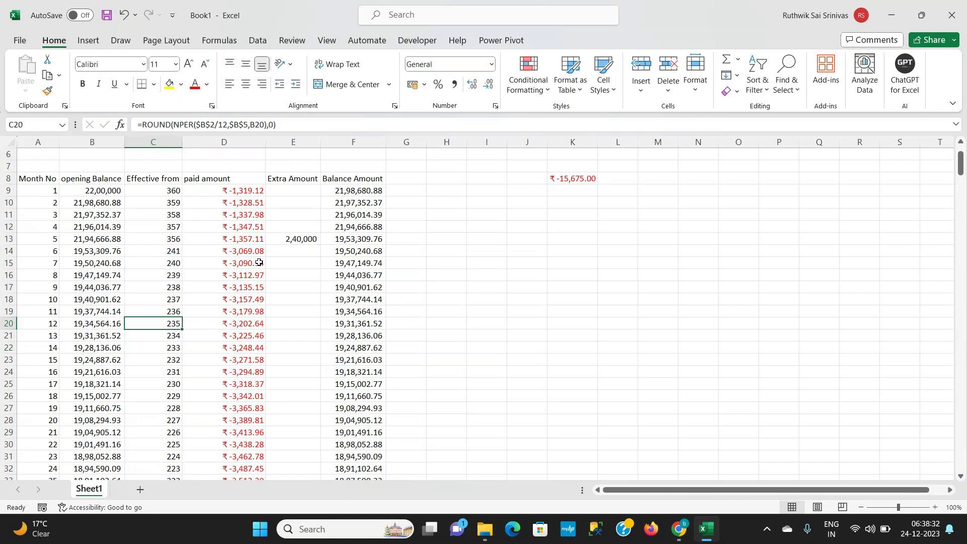
Compare the remaining months in C13 and C14, before and after the extra payment in E13
{"action": "left_click", "coordinate": [297, 239]}
{"action": "key", "text": "Left"}
{"action": "key", "text": "Left"}
{"action": "key", "text": "Right"}
{"action": "key", "text": "Right"}
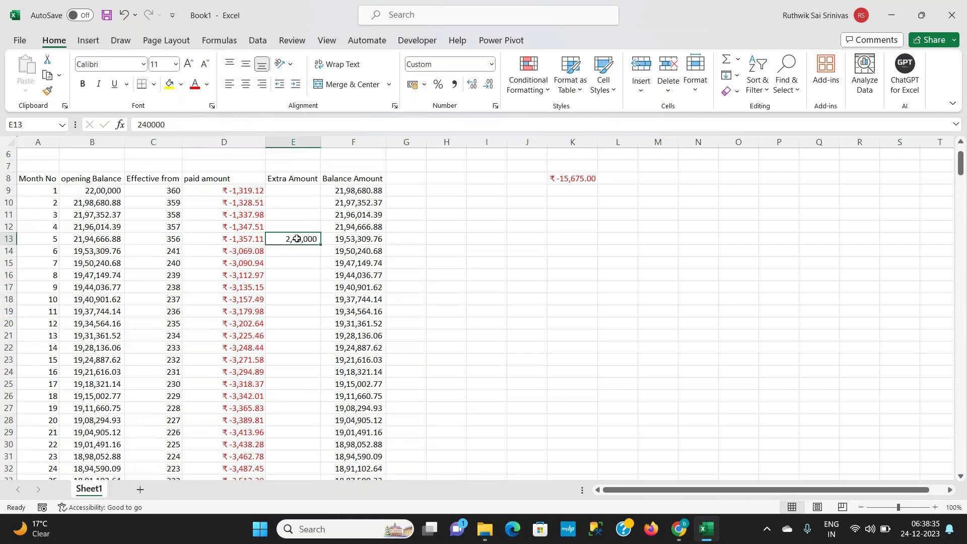
{"action": "key", "text": "Left"}
{"action": "key", "text": "Left"}
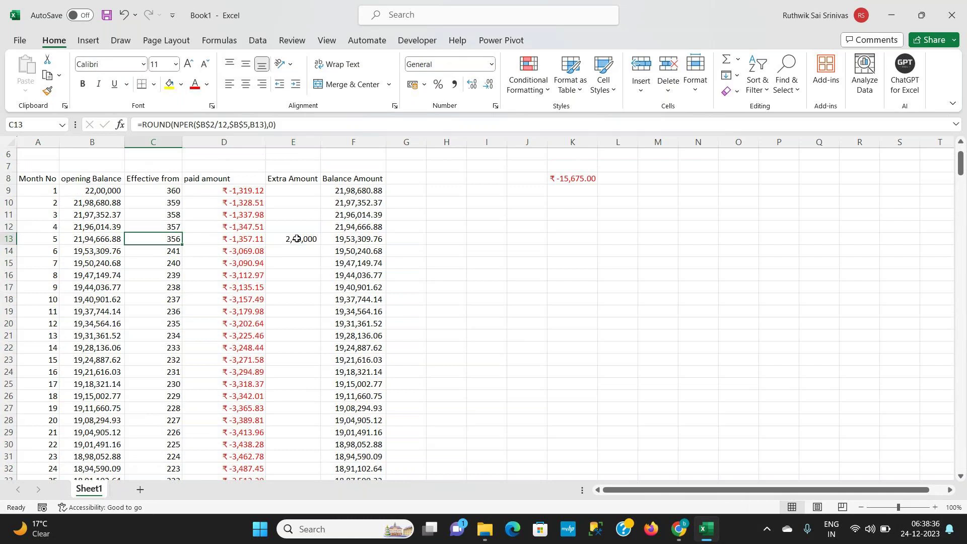
{"action": "key", "text": "Down"}
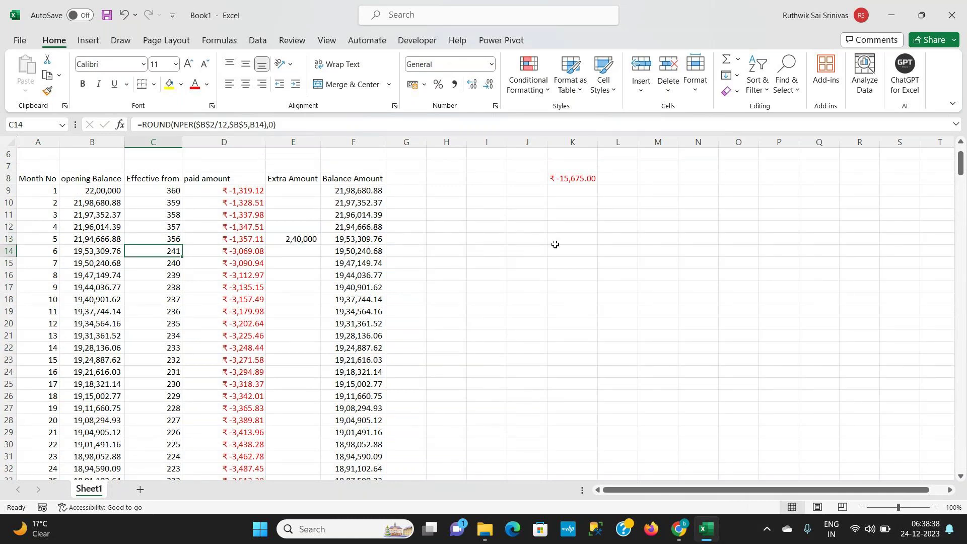
Enter 356 in L13 and 241 in L14, and subtract L14 from L13 in L15 to get the months saved
{"action": "double_click", "coordinate": [614, 235]}
{"action": "type", "text": "356"}
{"action": "key", "text": "Return"}
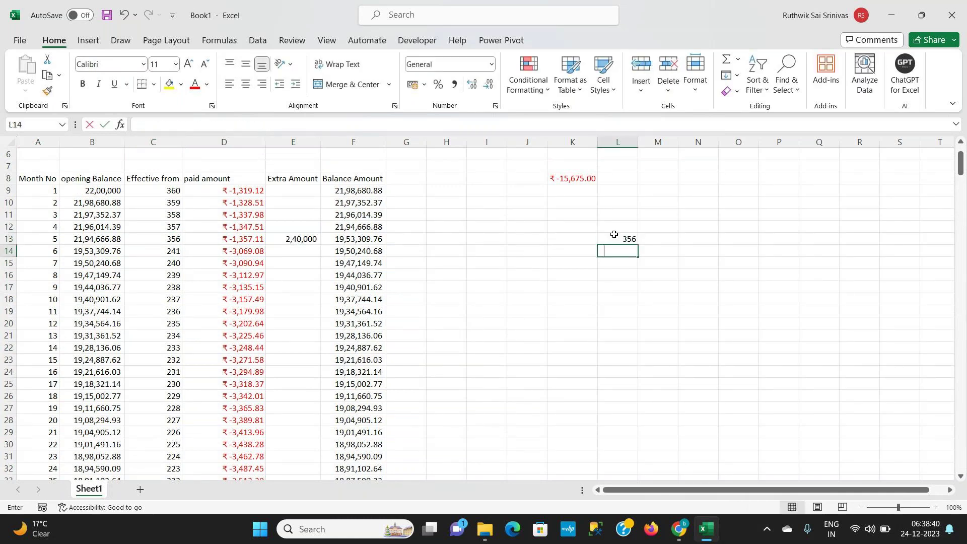
{"action": "type", "text": "241"}
{"action": "key", "text": "Return"}
{"action": "type", "text": "="}
{"action": "left_click", "coordinate": [614, 235]}
{"action": "type", "text": "-"}
{"action": "key", "text": "Up"}
{"action": "key", "text": "Return"}
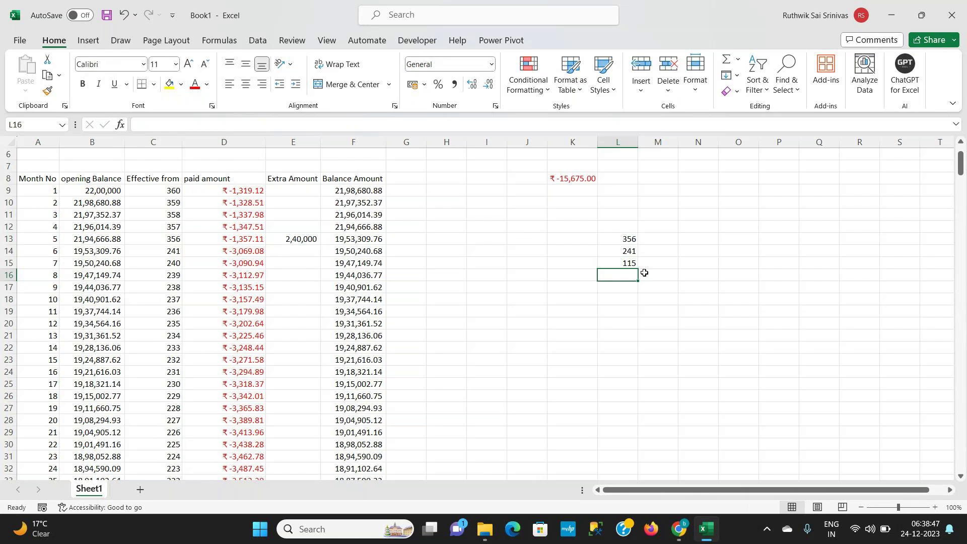
Convert the months saved in L15 to years with =L15/12 in L16
{"action": "type", "text": "="}
{"action": "key", "text": "Up"}
{"action": "type", "text": "/12"}
{"action": "key", "text": "Return"}
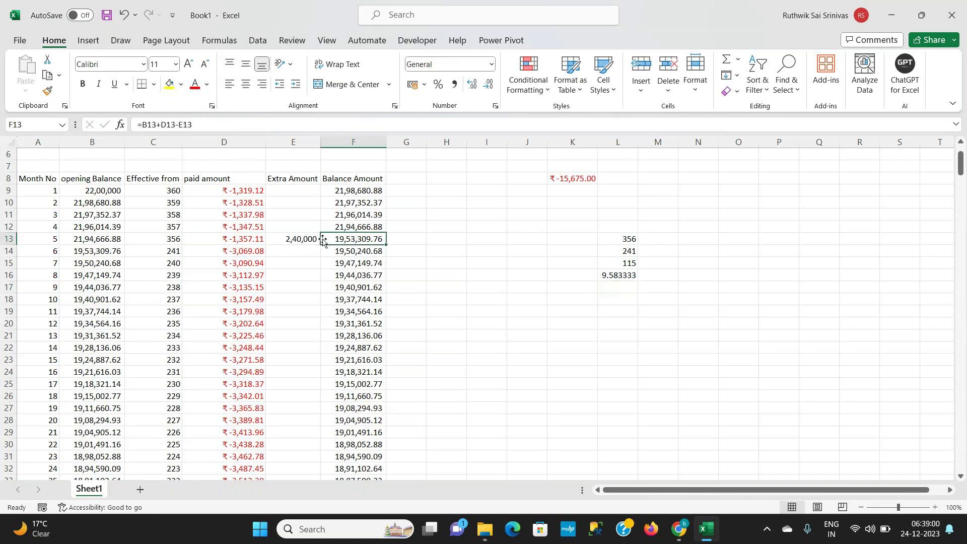
Follow the repayment schedule from the extra payment in row 13 down to where the balance runs out
{"action": "key", "text": "Left"}
{"action": "key", "text": "Left"}
{"action": "key", "text": "Right"}
{"action": "key", "text": "Left"}
{"action": "key", "text": "Left"}
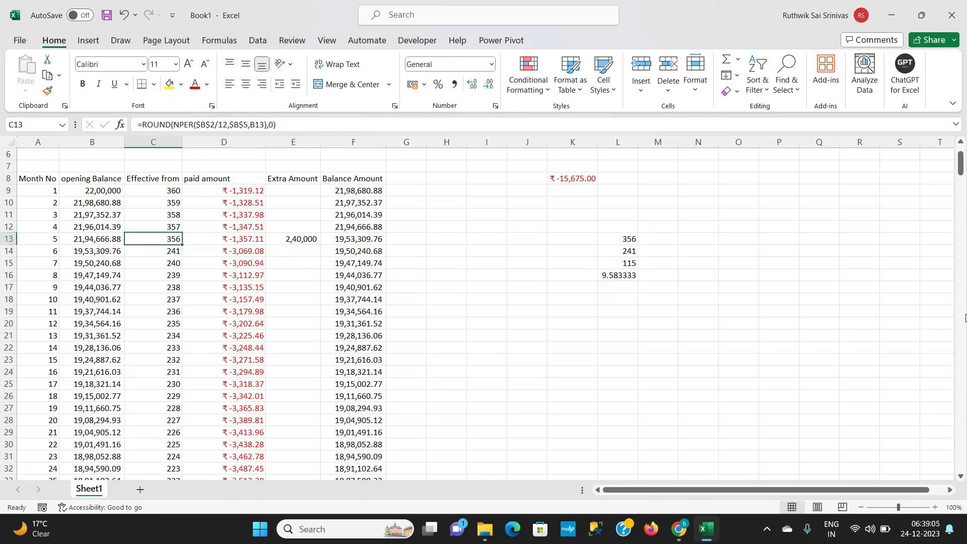
{"action": "scroll", "coordinate": [965, 318], "scroll_direction": "down", "scroll_amount": 20}
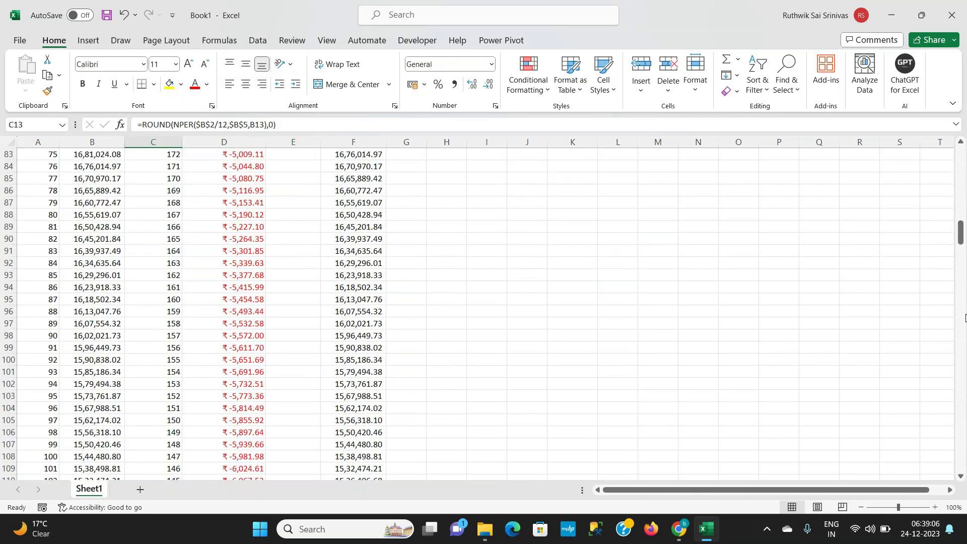
{"action": "scroll", "coordinate": [965, 318], "scroll_direction": "down", "scroll_amount": 19}
{"action": "scroll", "coordinate": [965, 317], "scroll_direction": "down", "scroll_amount": 9}
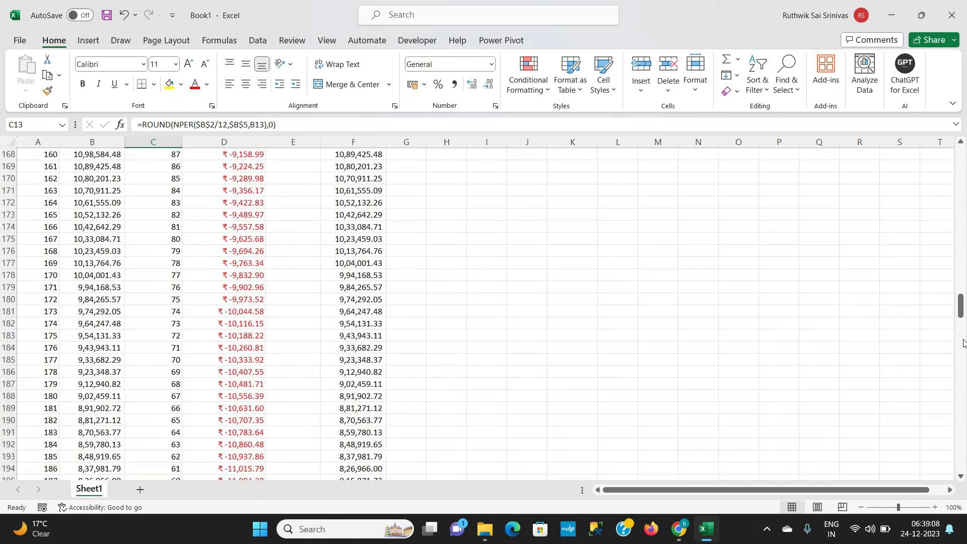
{"action": "scroll", "coordinate": [963, 343], "scroll_direction": "down", "scroll_amount": 9}
{"action": "scroll", "coordinate": [963, 342], "scroll_direction": "down", "scroll_amount": 9}
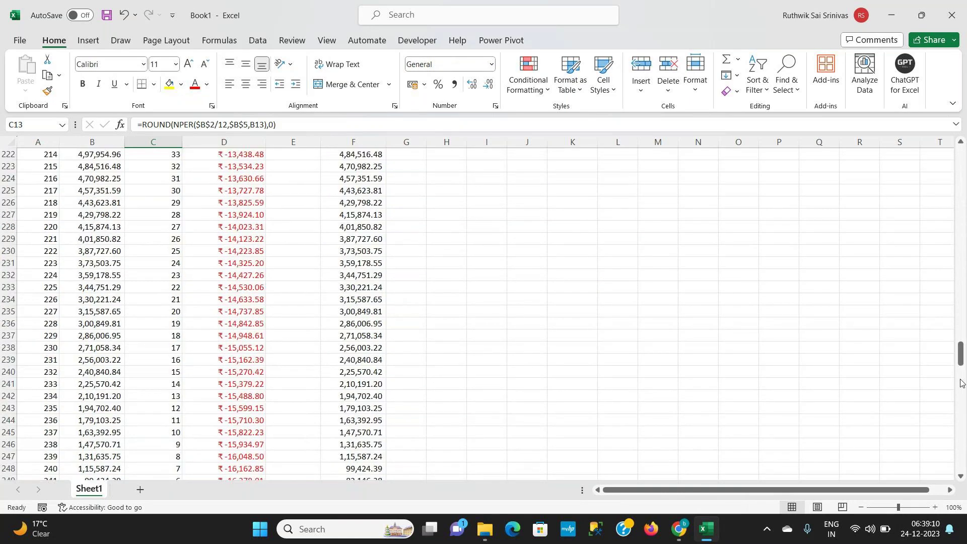
{"action": "scroll", "coordinate": [962, 383], "scroll_direction": "down", "scroll_amount": 9}
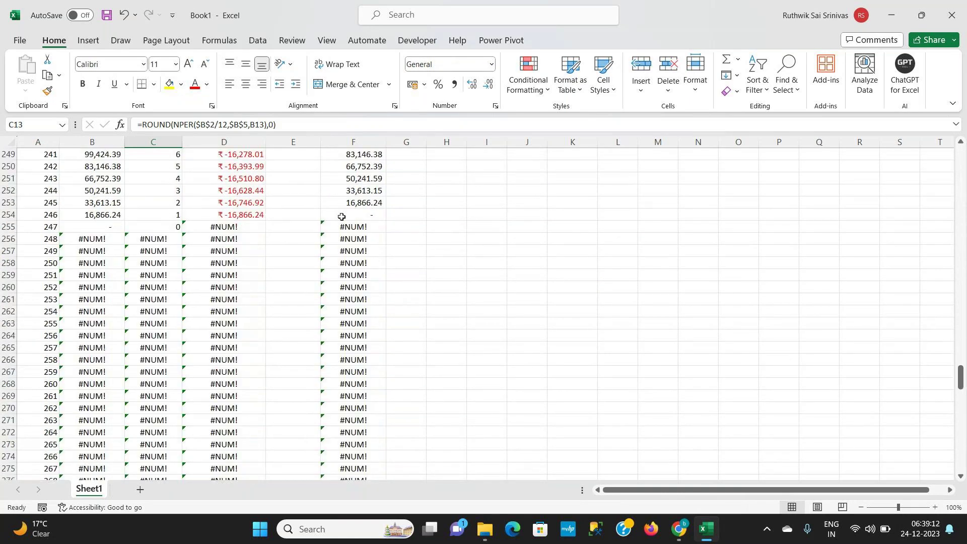
Examine the paid amount and balance in the final repayment rows for months 245 and 246
{"action": "left_click", "coordinate": [373, 204]}
{"action": "key", "text": "Left"}
{"action": "key", "text": "Left"}
{"action": "key", "text": "Down"}
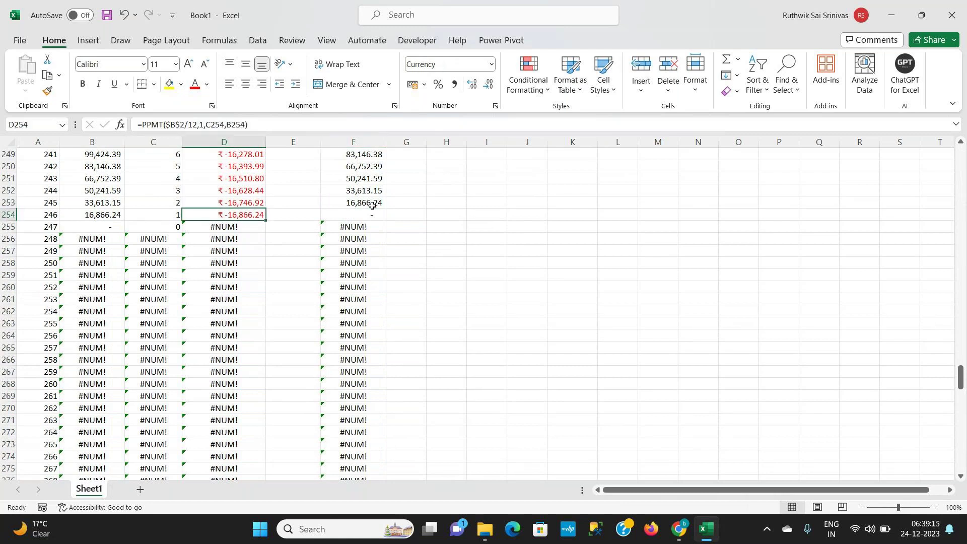
{"action": "key", "text": "Up"}
{"action": "key", "text": "shift+space"}
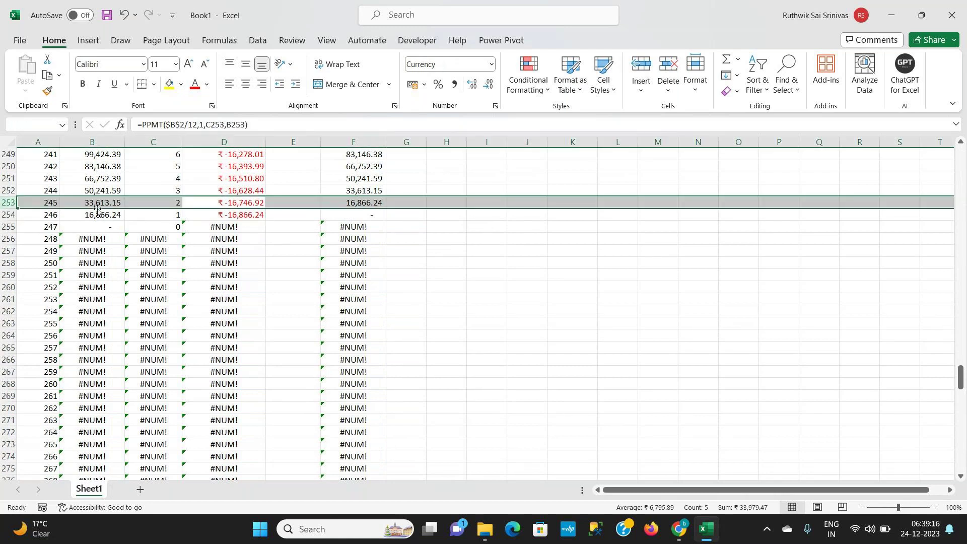
{"action": "left_click", "coordinate": [245, 215]}
{"action": "left_click", "coordinate": [347, 213]}
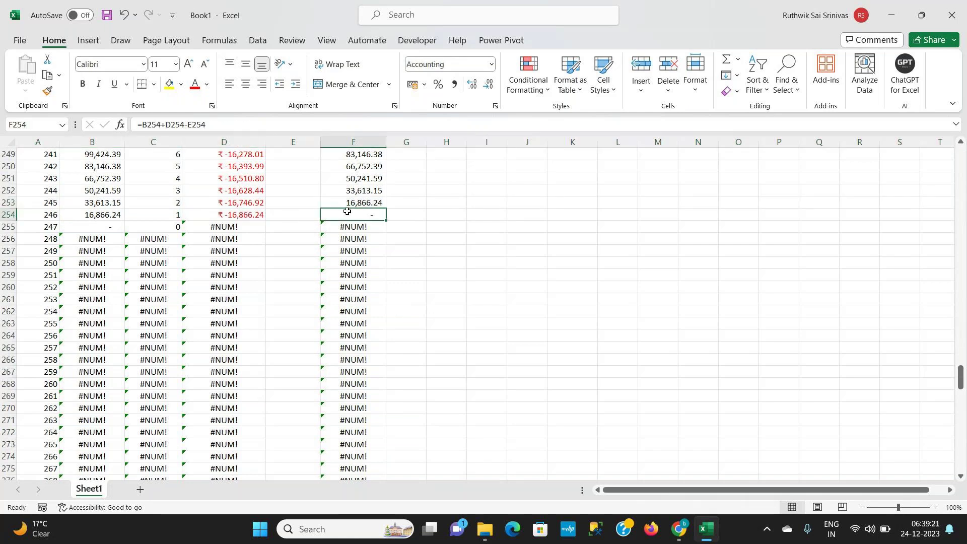
{"action": "key", "text": "shift+space"}
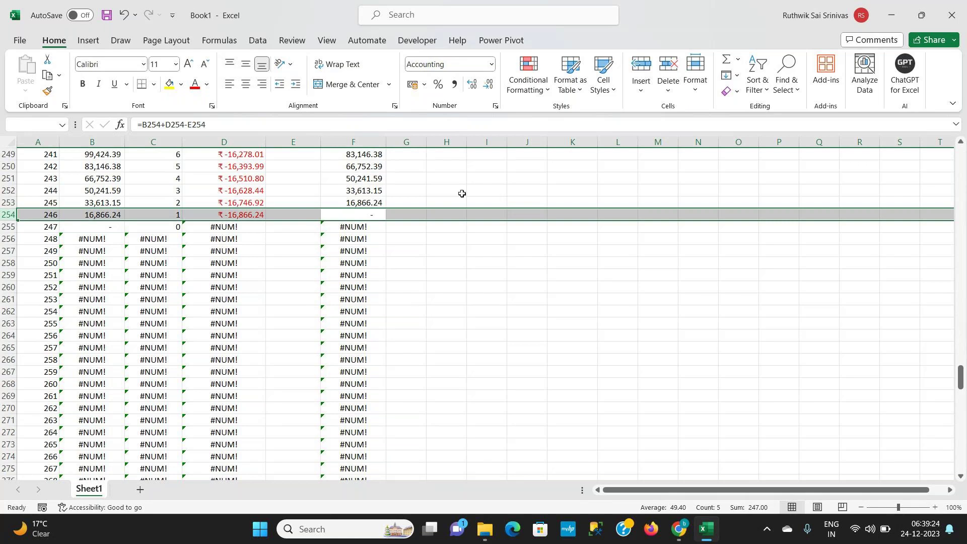
Calculate the shortened loan term in years with =246/12 in K251, and clear the cell after reading it
{"action": "left_click", "coordinate": [557, 179]}
{"action": "type", "text": "=246"}
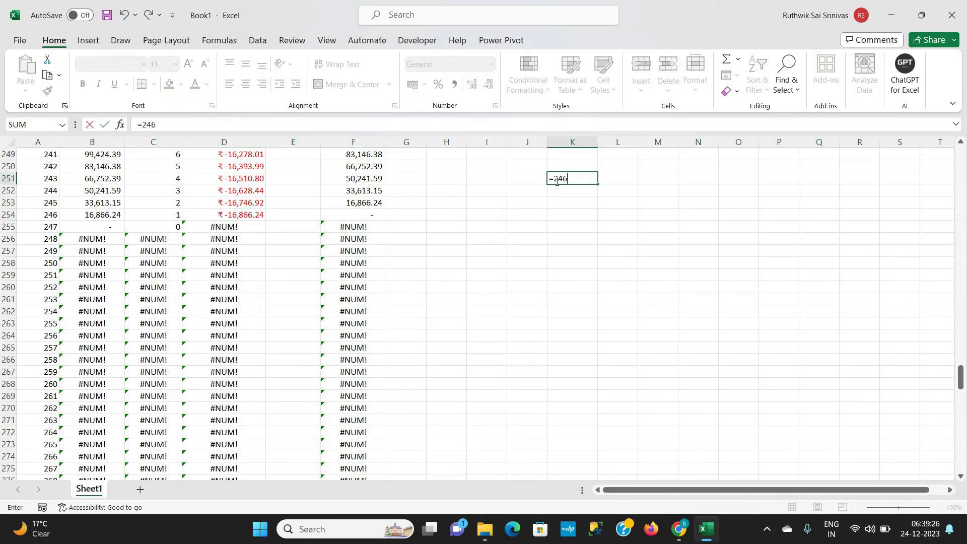
{"action": "type", "text": "/12"}
{"action": "key", "text": "Return"}
{"action": "left_click", "coordinate": [556, 181]}
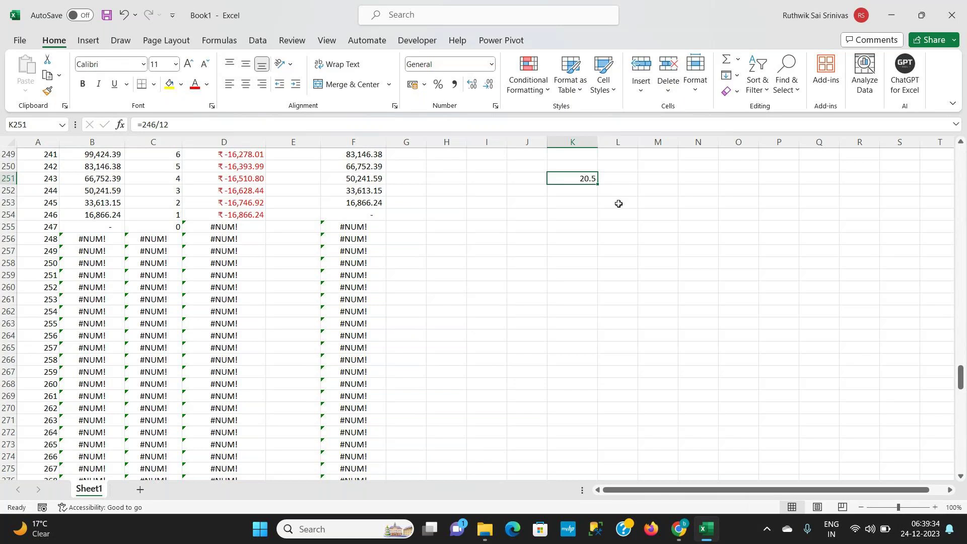
{"action": "key", "text": "Delete"}
Check the paid amount formula in the first #NUM! row and the second month's opening balance formula in B10
{"action": "left_click", "coordinate": [210, 229]}
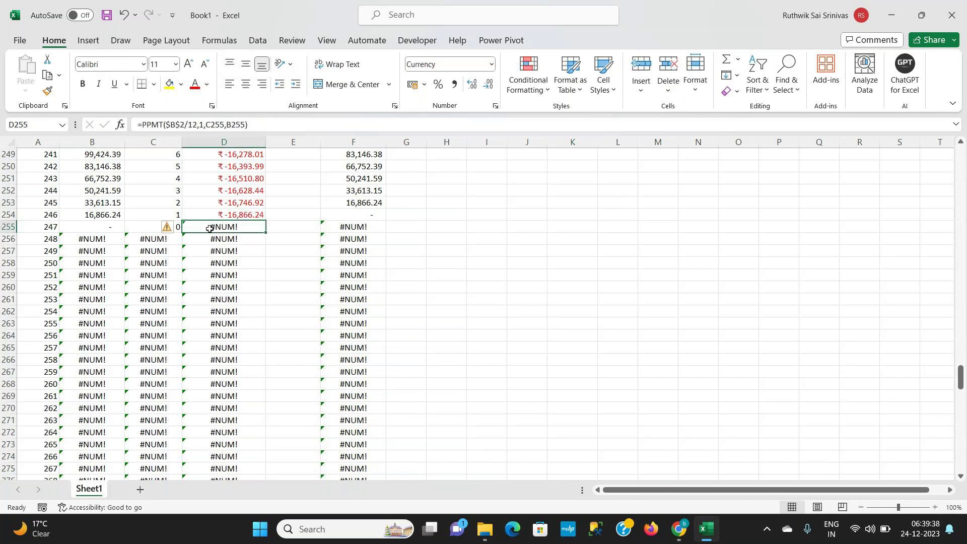
{"action": "key", "text": "ctrl+Up"}
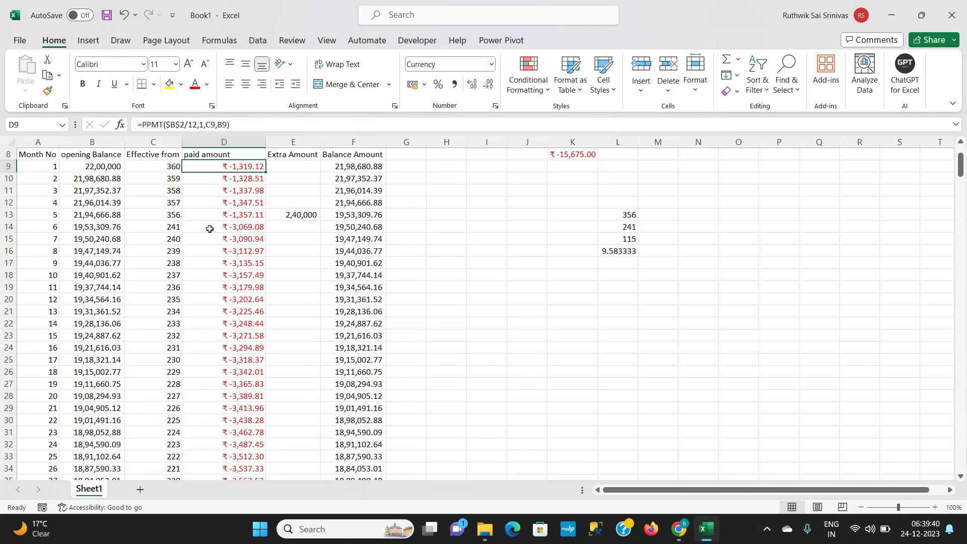
{"action": "key", "text": "Left"}
{"action": "key", "text": "Left"}
{"action": "key", "text": "ctrl+Down"}
{"action": "key", "text": "ctrl+Up"}
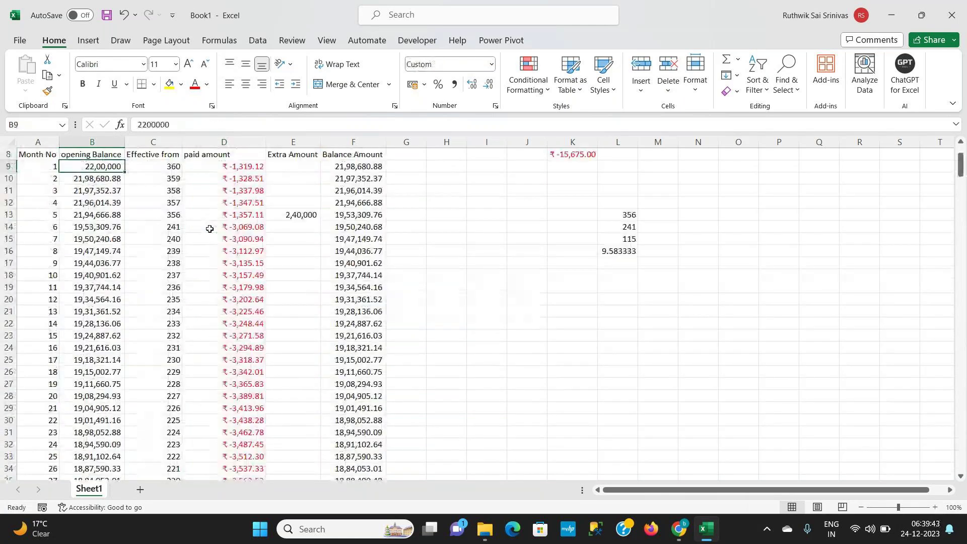
{"action": "key", "text": "Down"}
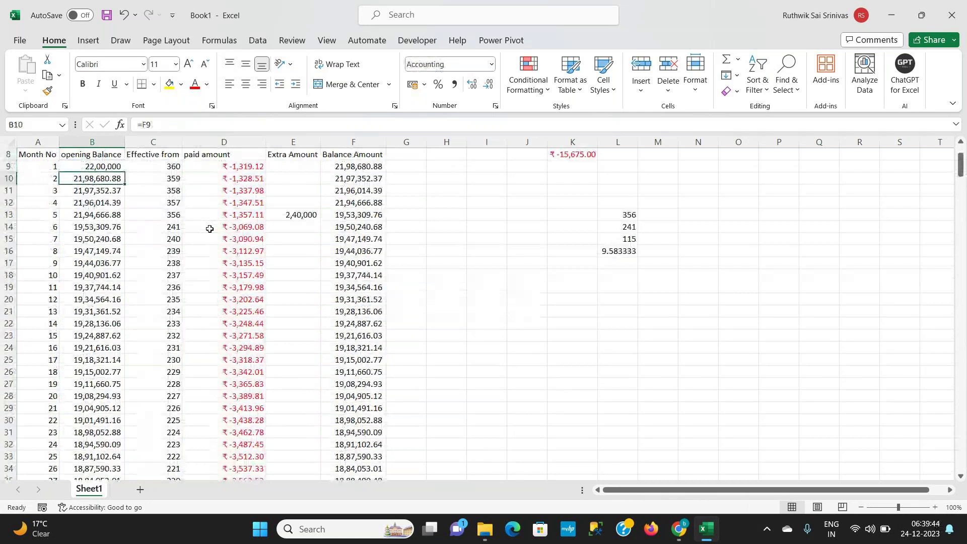
{"action": "key", "text": "F2"}
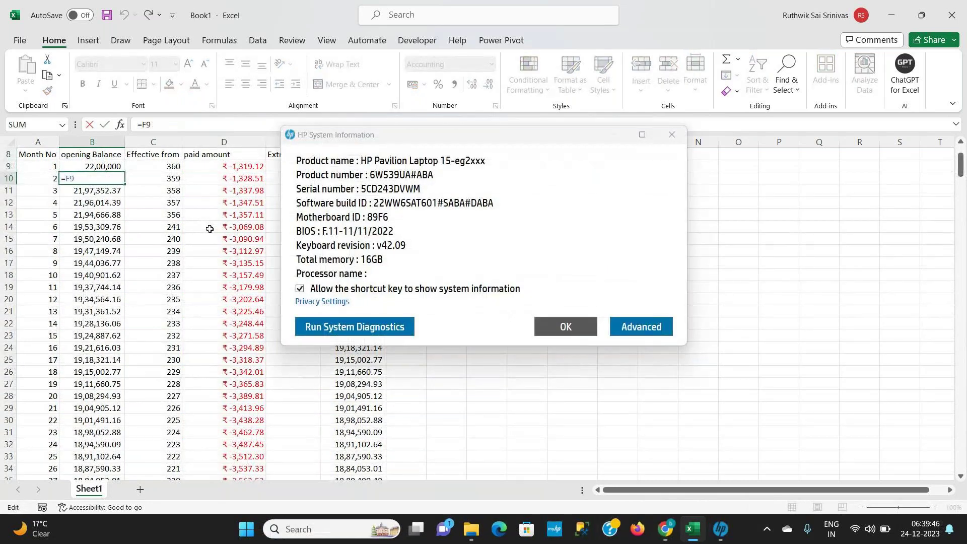
{"action": "left_click", "coordinate": [678, 136]}
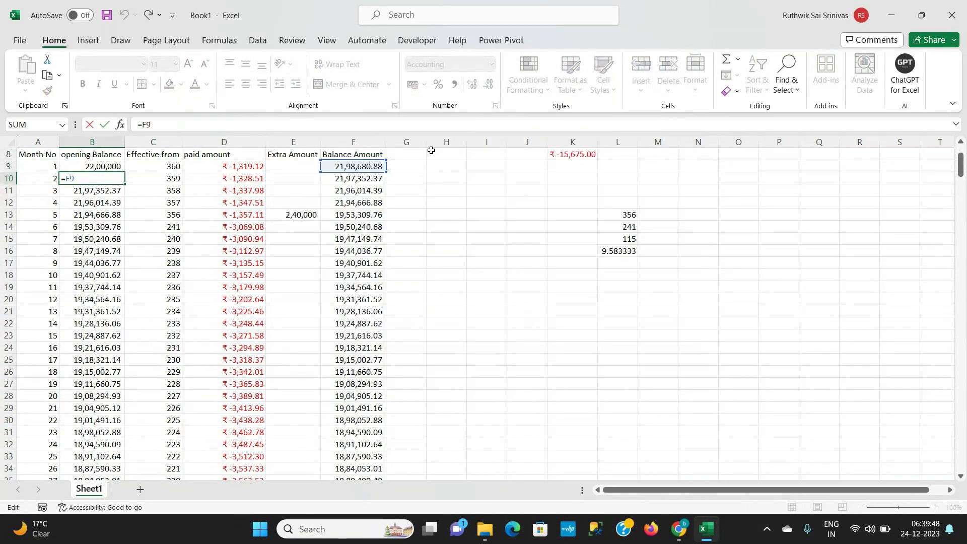
{"action": "key", "text": "ctrl+Return"}
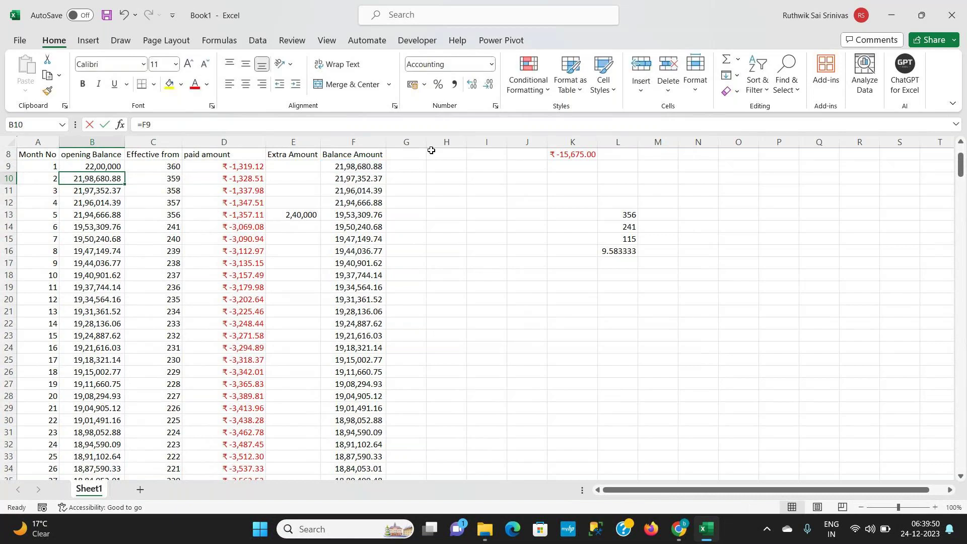
Blank out errors in the second month's opening balance by changing B10 to =IFERROR(F9," ")
{"action": "key", "text": "F2"}
{"action": "left_click", "coordinate": [64, 176]}
{"action": "type", "text": "if"}
{"action": "key", "text": "Escape"}
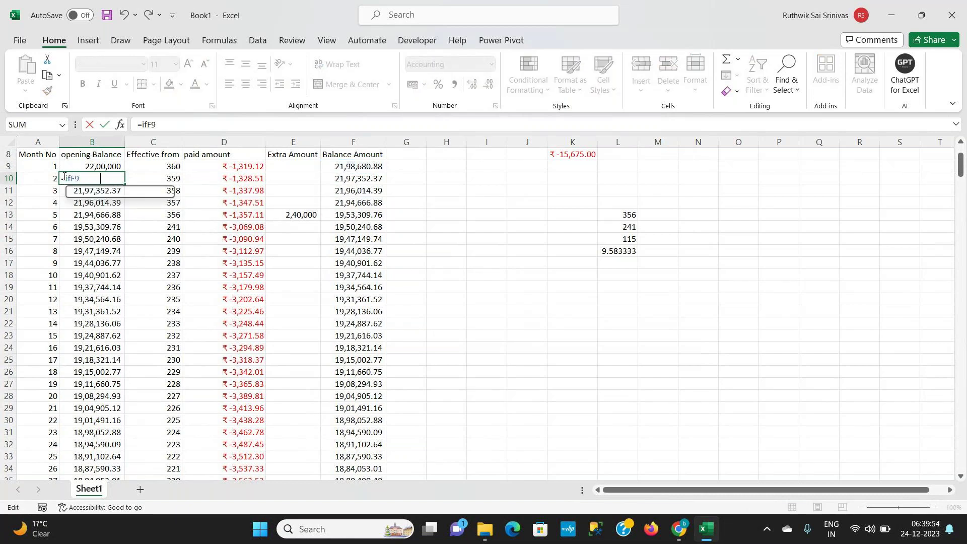
{"action": "type", "text": "e"}
{"action": "key", "text": "Tab"}
{"action": "key", "text": "End"}
{"action": "type", "text": ","}
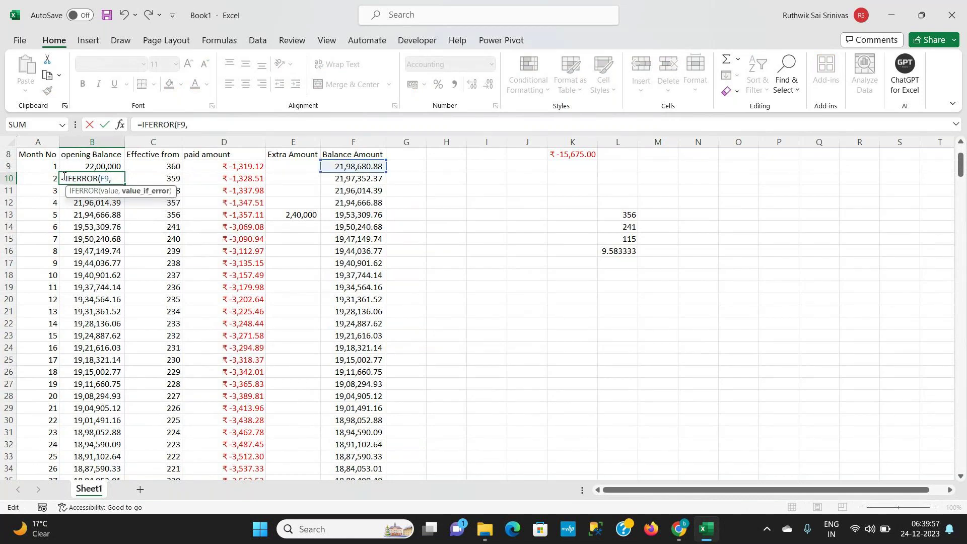
{"action": "type", "text": "\" \""}
{"action": "key", "text": "Return"}
Wrap the rounded NPER formula for the remaining months in C10 in IFERROR with a blank fallback
{"action": "key", "text": "Up"}
{"action": "key", "text": "Right"}
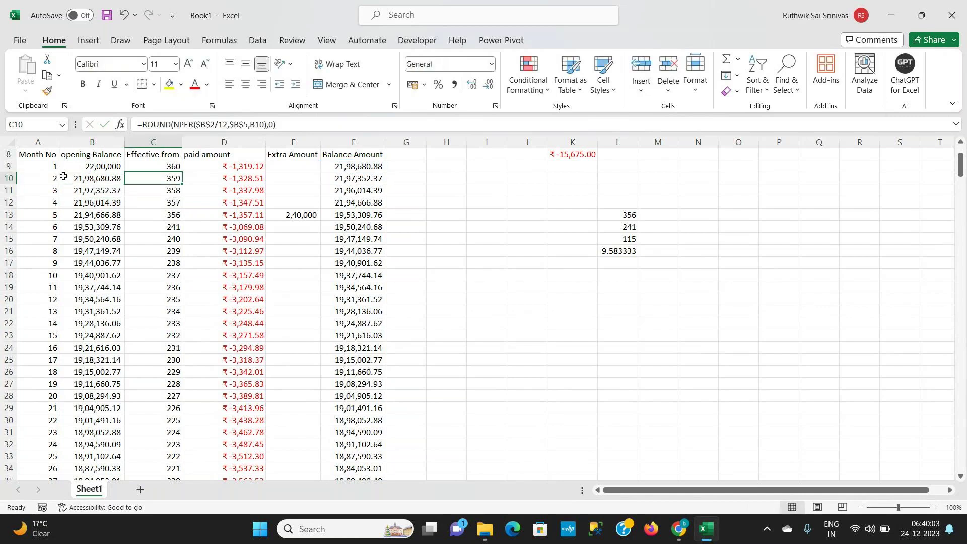
{"action": "key", "text": "F2"}
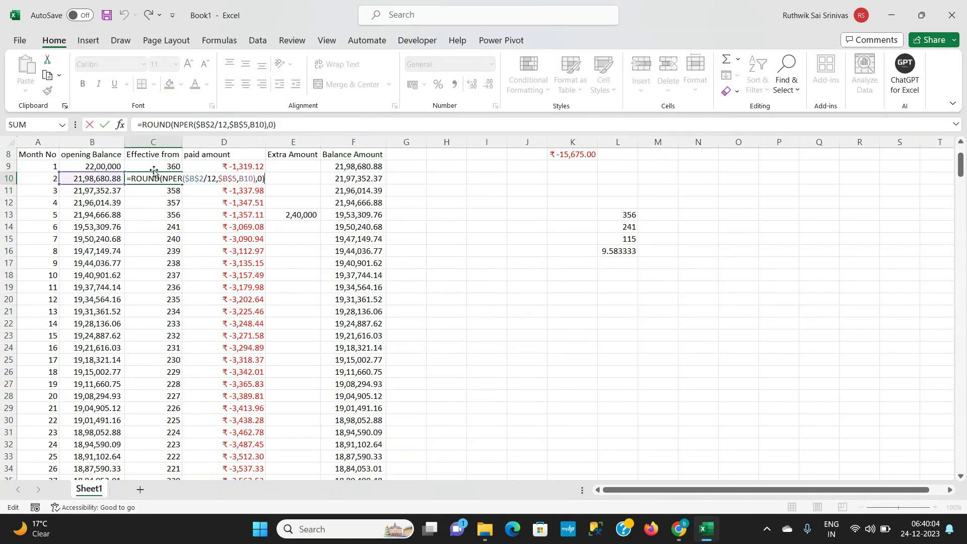
{"action": "left_click", "coordinate": [131, 178]}
{"action": "type", "text": "if"}
{"action": "key", "text": "Tab"}
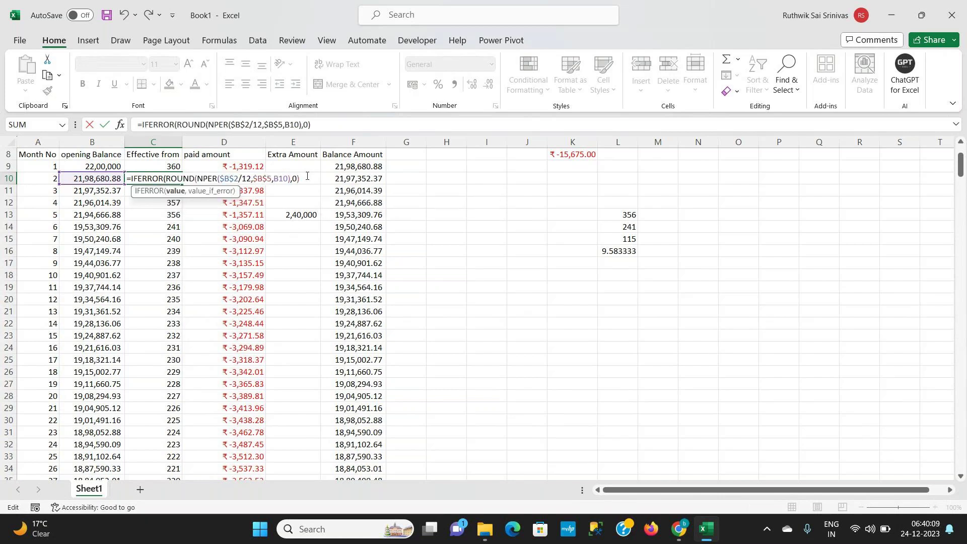
{"action": "type", "text": ",\""}
{"action": "key", "text": "Return"}
{"action": "key", "text": "Return"}
{"action": "key", "text": "Up"}
Blank out errors in the second month's paid amount by changing D10 to =IFERROR(PPMT($B$2/12,1,C10,B10)," ")
{"action": "key", "text": "Right"}
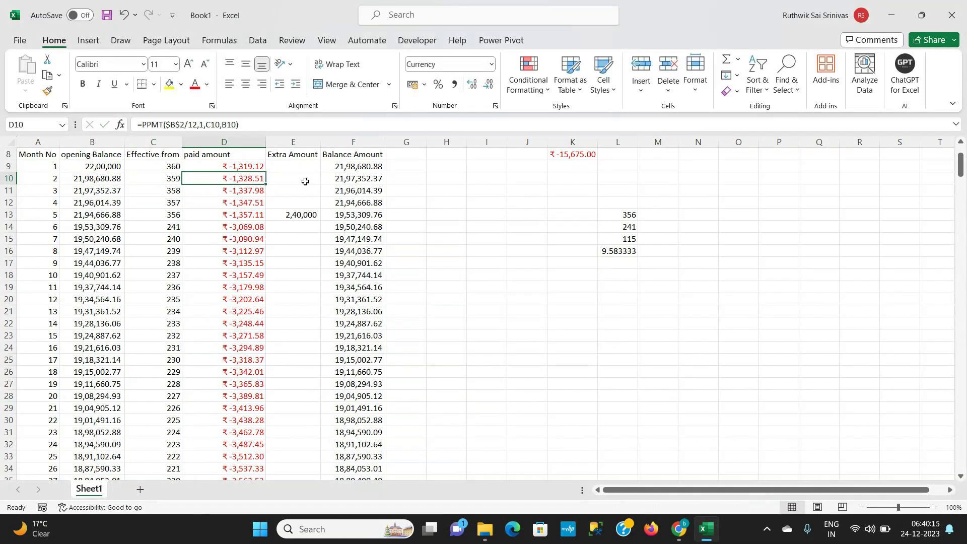
{"action": "double_click", "coordinate": [193, 178]}
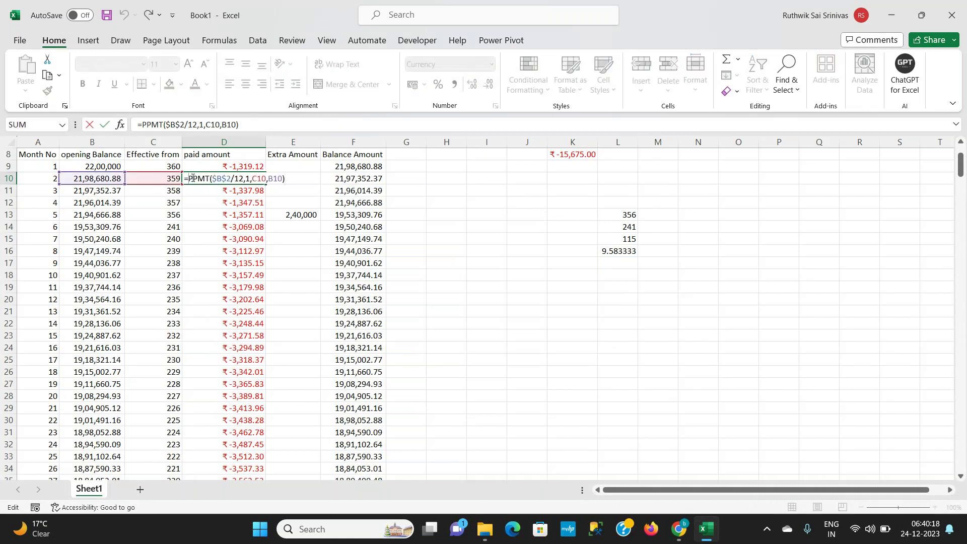
{"action": "type", "text": "IFERROR("}
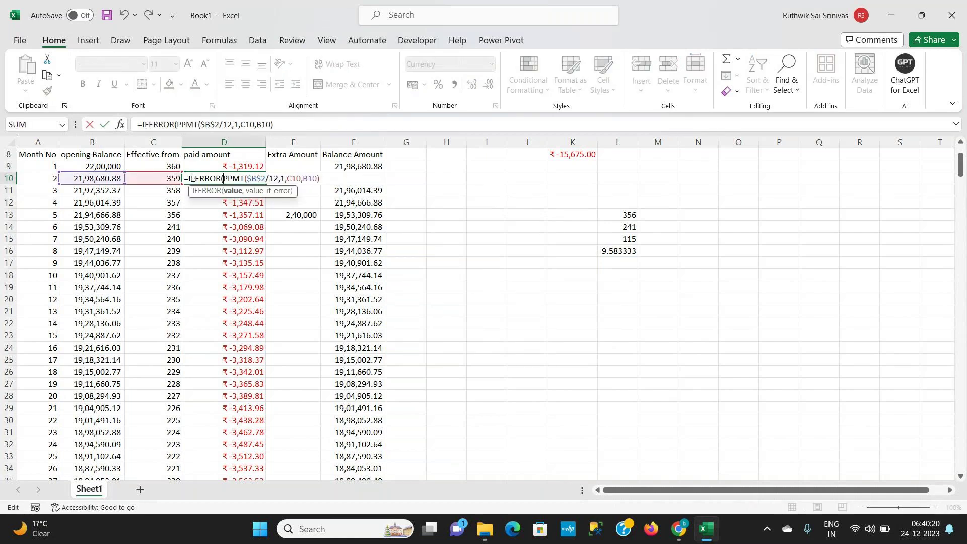
{"action": "type", "text": ",\" \")"}
{"action": "key", "text": "ctrl+Return"}
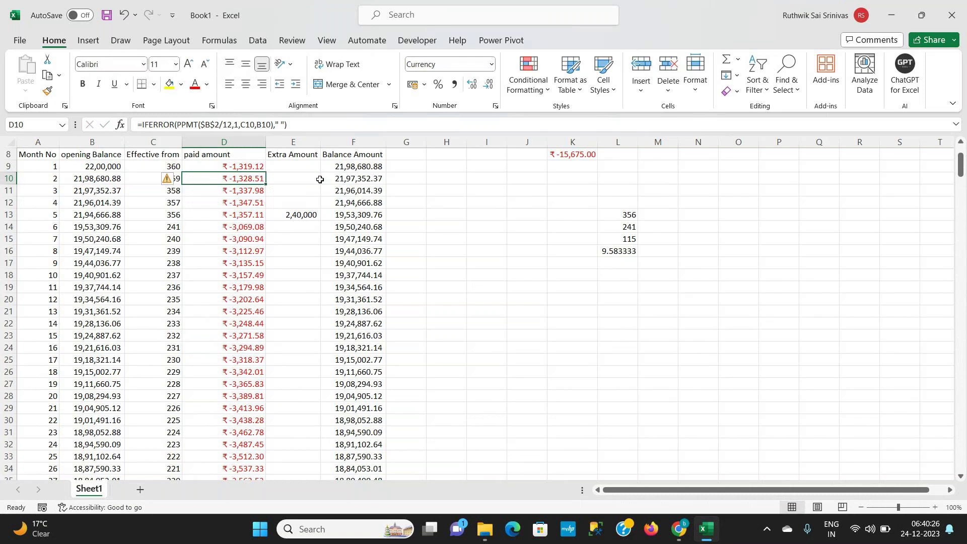
Check which cells the second month's balance formula in F10 refers to
{"action": "left_click", "coordinate": [321, 180]}
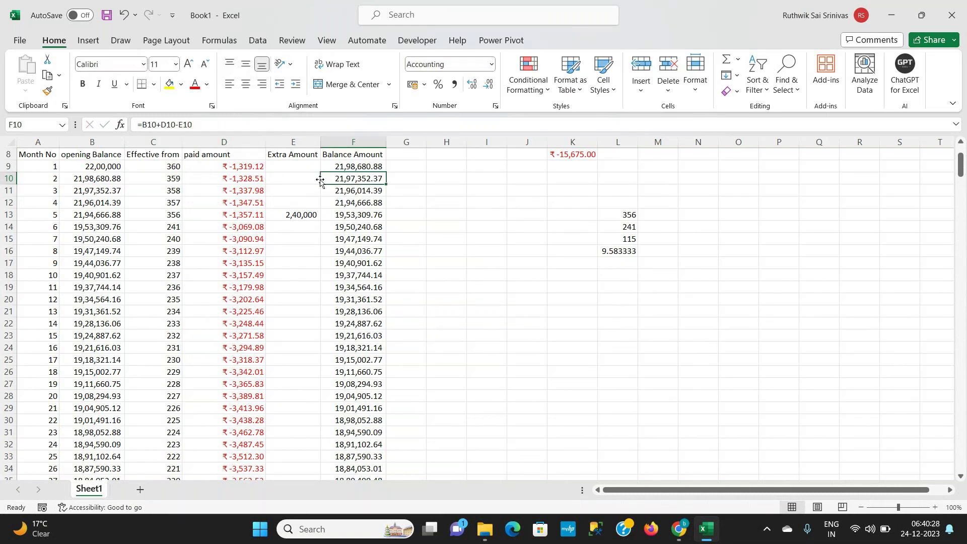
{"action": "key", "text": "F2"}
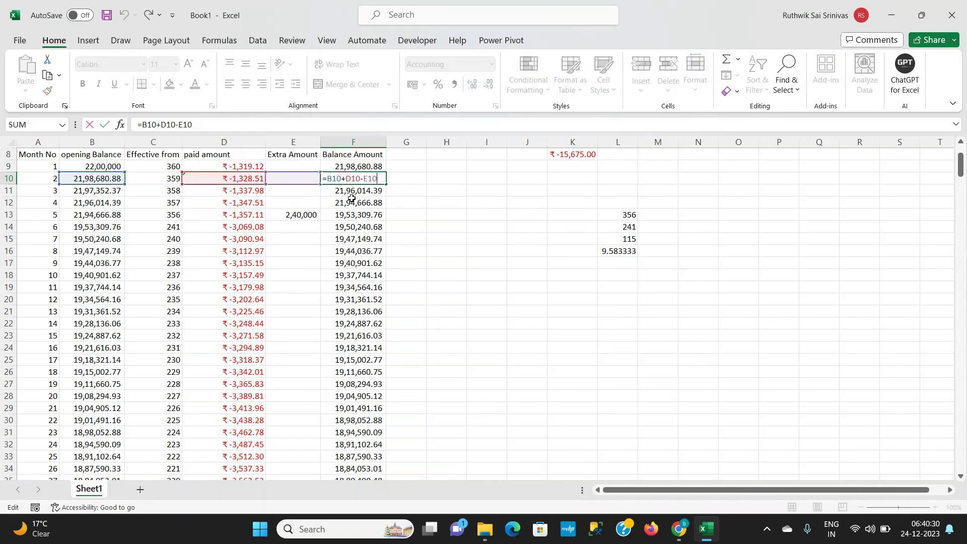
{"action": "key", "text": "Escape"}
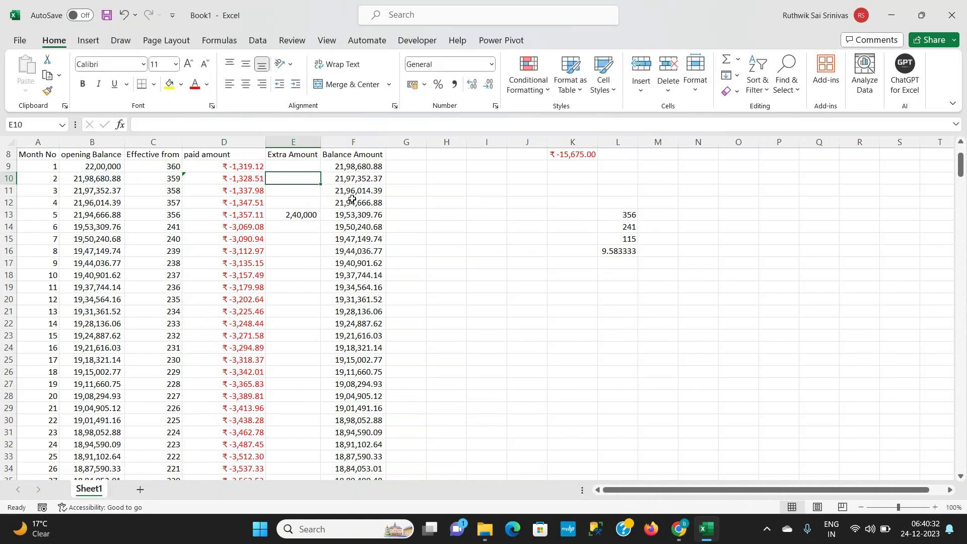
{"action": "key", "text": "Left"}
{"action": "key", "text": "Left"}
{"action": "key", "text": "Left"}
{"action": "key", "text": "Left"}
{"action": "key", "text": "shift+Right"}
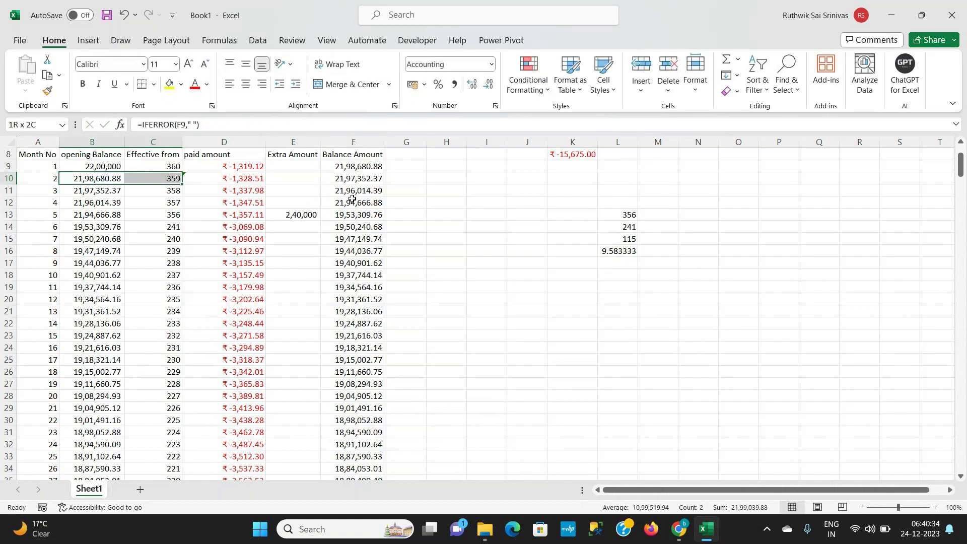
{"action": "key", "text": "Down"}
{"action": "key", "text": "shift+Up"}
{"action": "key", "text": "shift+Right"}
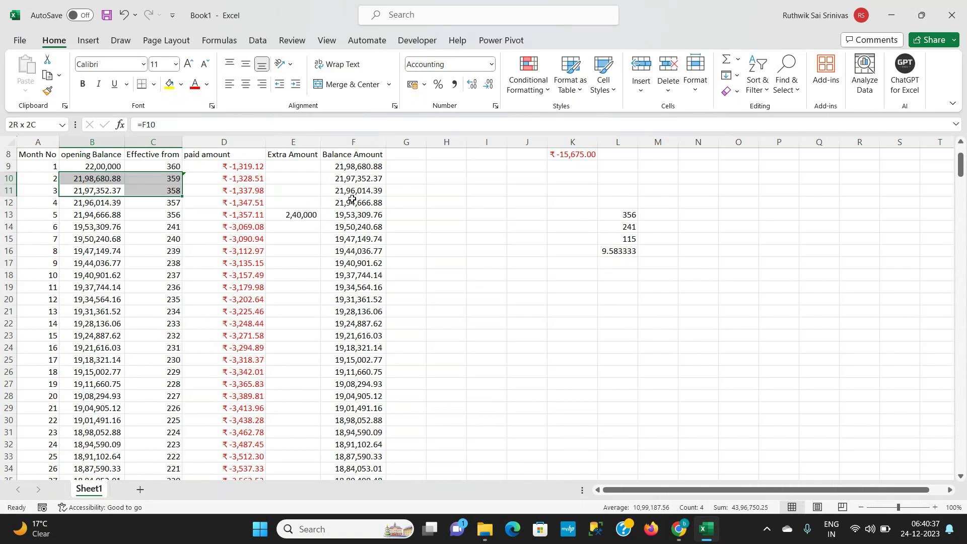
{"action": "key", "text": "shift+Right"}
{"action": "key", "text": "shift+Right"}
{"action": "key", "text": "shift+Right"}
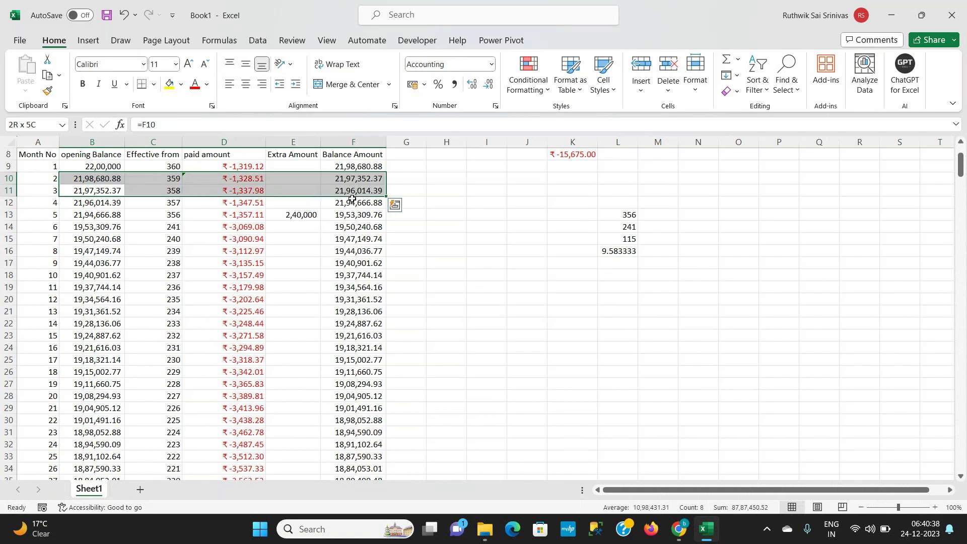
{"action": "double_click", "coordinate": [352, 198]}
{"action": "key", "text": "ctrl+BackSpace"}
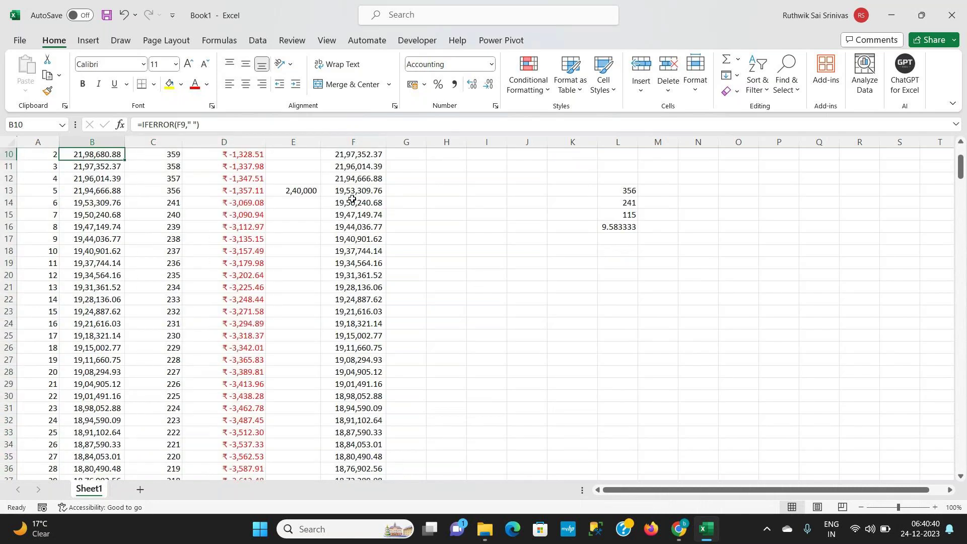
Fill the IFERROR formulas in B10:D10 down through row 368 of the schedule
{"action": "key", "text": "Up"}
{"action": "key", "text": "Up"}
{"action": "key", "text": "Down"}
{"action": "key", "text": "Down"}
{"action": "key", "text": "shift+Right"}
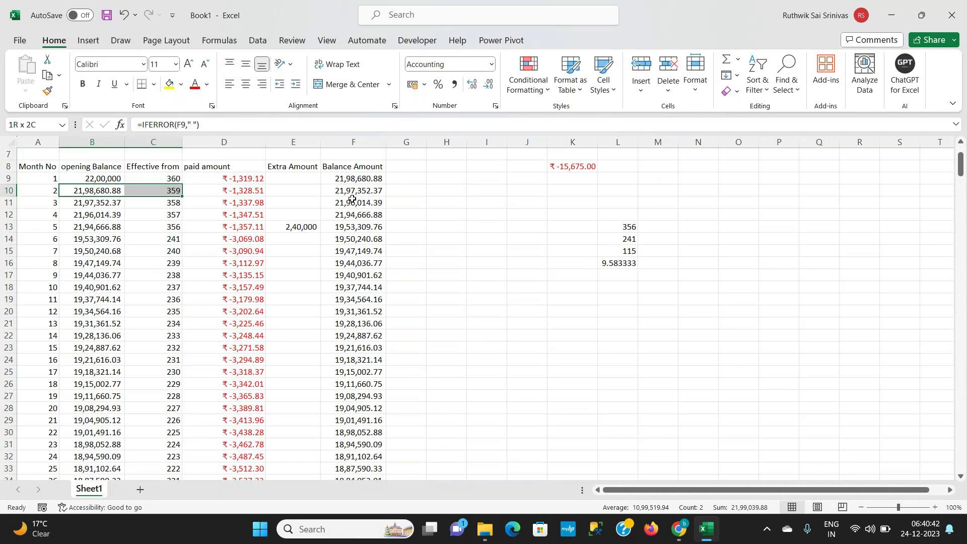
{"action": "key", "text": "shift+Right"}
{"action": "key", "text": "ctrl+shift+Down"}
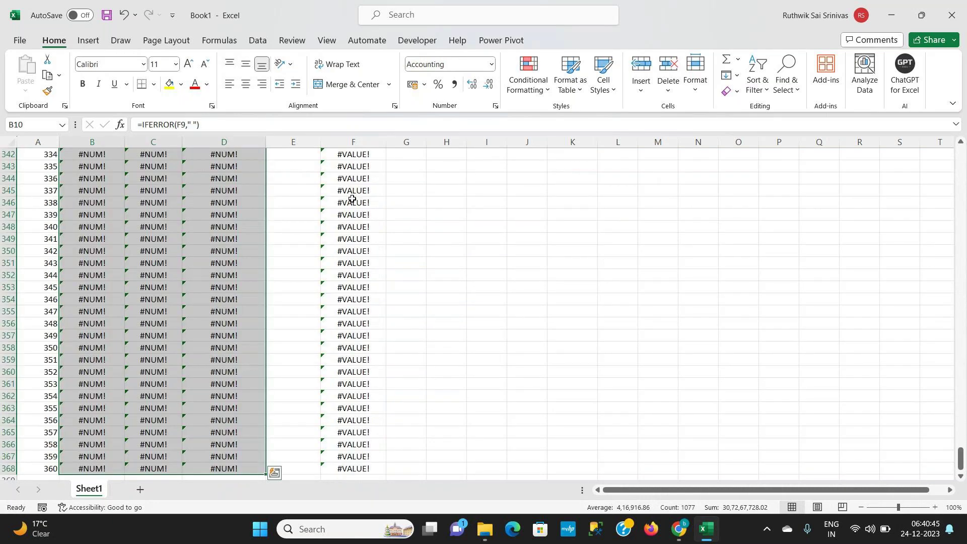
{"action": "key", "text": "Up"}
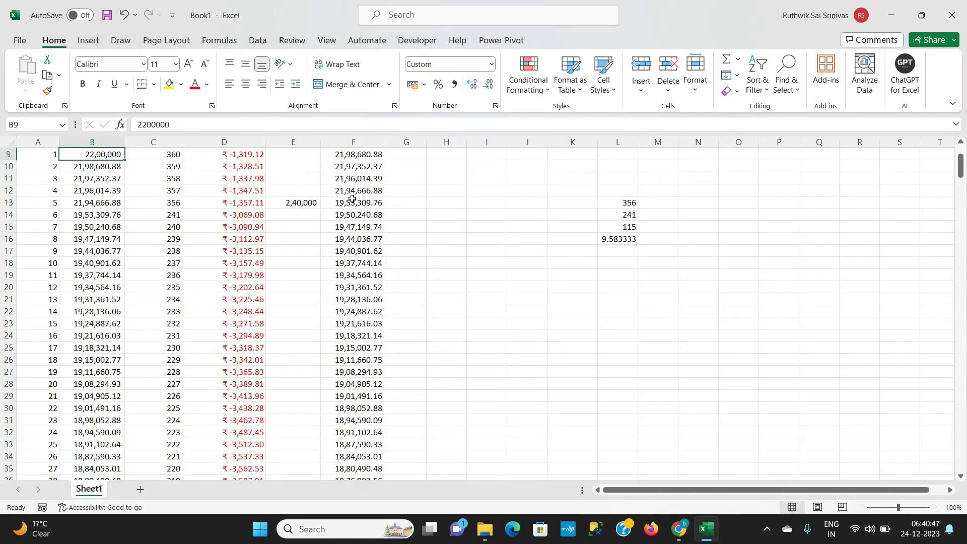
Review the first month's balance and paid amount formulas in F9 and D9
{"action": "key", "text": "Up"}
{"action": "key", "text": "Right"}
{"action": "key", "text": "Right"}
{"action": "key", "text": "Down"}
{"action": "key", "text": "Right"}
{"action": "key", "text": "Right"}
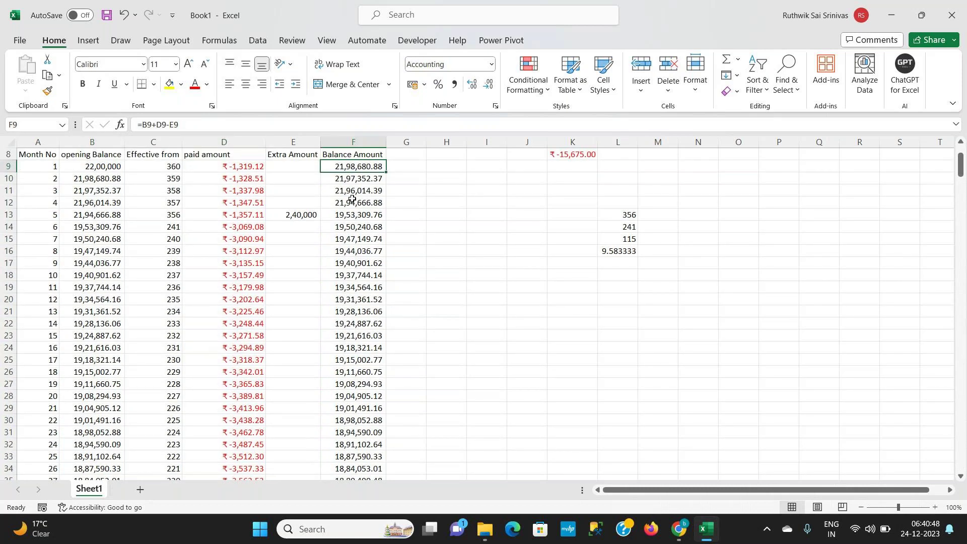
{"action": "key", "text": "Left"}
{"action": "key", "text": "Left"}
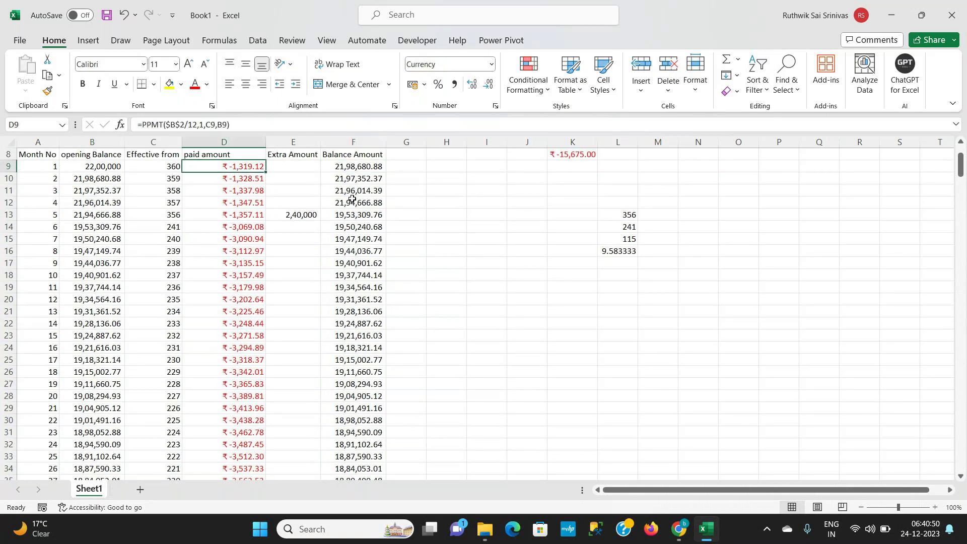
Check the end of the remaining-months and opening-balance columns for leftover errors
{"action": "key", "text": "Left"}
{"action": "key", "text": "ctrl+Down"}
{"action": "key", "text": "Left"}
{"action": "key", "text": "ctrl+Up"}
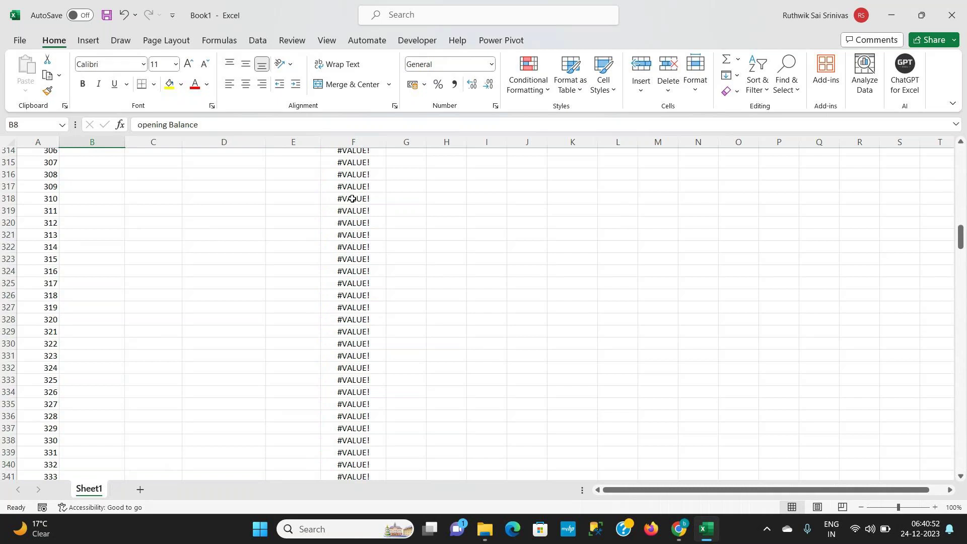
{"action": "key", "text": "Down"}
{"action": "key", "text": "Down"}
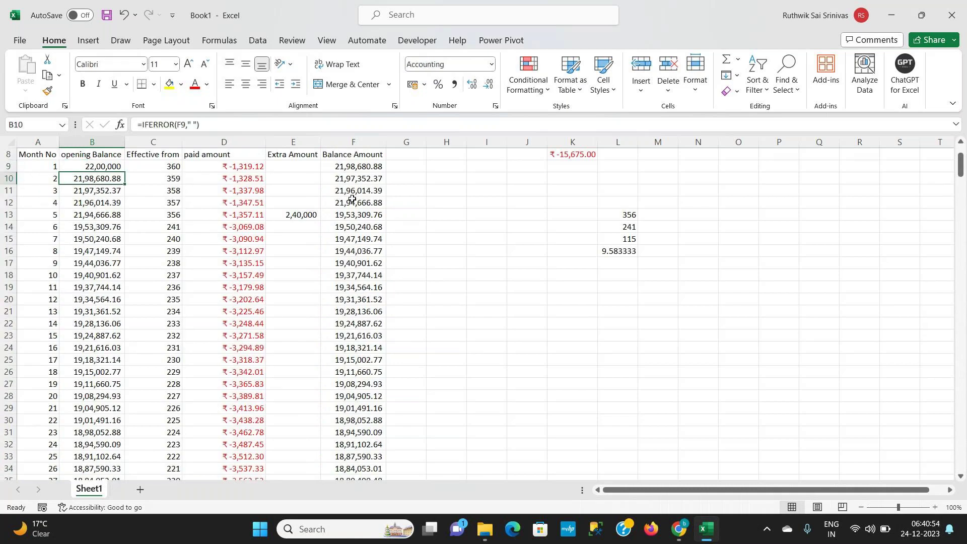
Inspect the Balance Amount formulas in the first months and at the end of column F
{"action": "key", "text": "Right"}
{"action": "key", "text": "Right"}
{"action": "key", "text": "Right"}
{"action": "key", "text": "Right"}
{"action": "key", "text": "Down"}
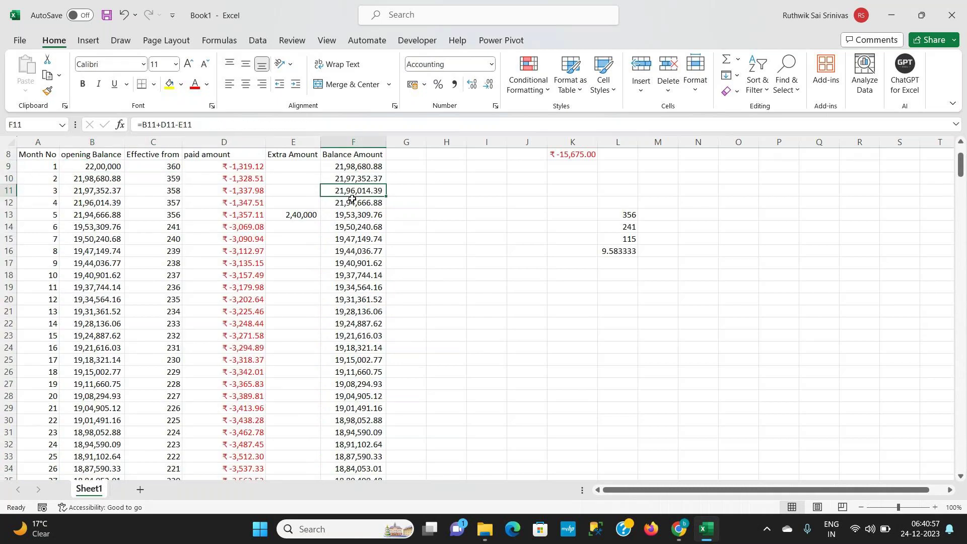
{"action": "key", "text": "Down"}
{"action": "key", "text": "Up"}
{"action": "key", "text": "Up"}
{"action": "key", "text": "Up"}
{"action": "key", "text": "Down"}
{"action": "key", "text": "Down"}
{"action": "key", "text": "ctrl+Down"}
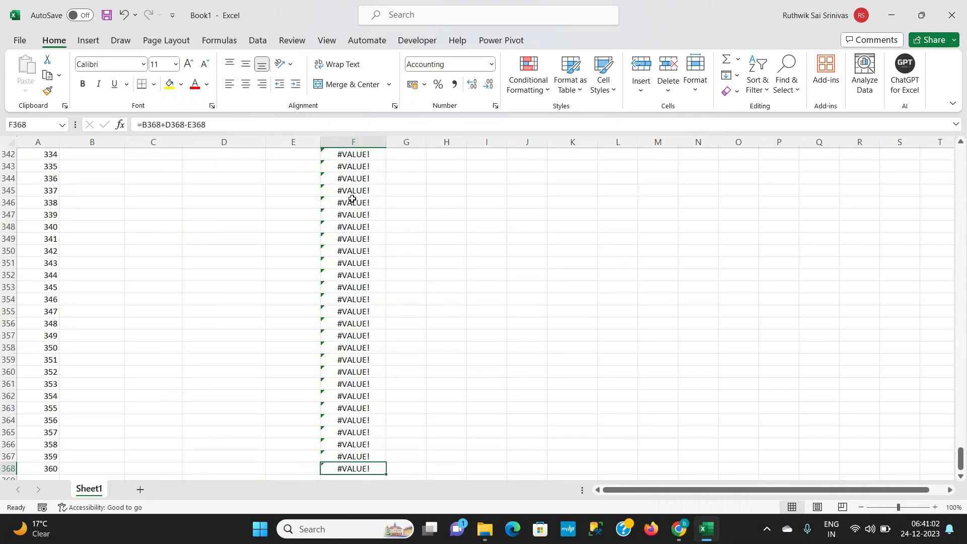
Blank out errors in the second month's balance by changing F10 to =IFERROR(B10+D10-E10," ")
{"action": "key", "text": "ctrl+Up"}
{"action": "key", "text": "Down"}
{"action": "key", "text": "Down"}
{"action": "key", "text": "F2"}
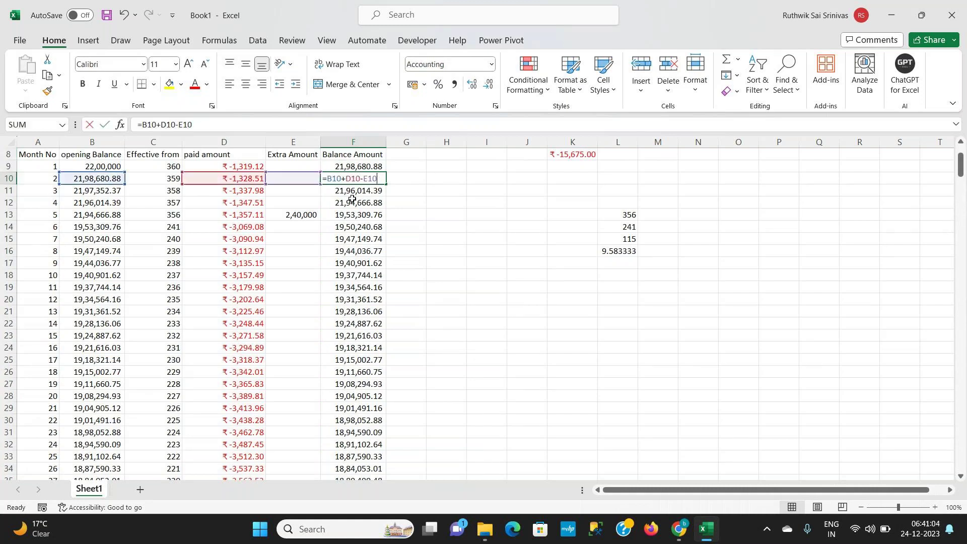
{"action": "left_click", "coordinate": [328, 180]}
{"action": "type", "text": "i"}
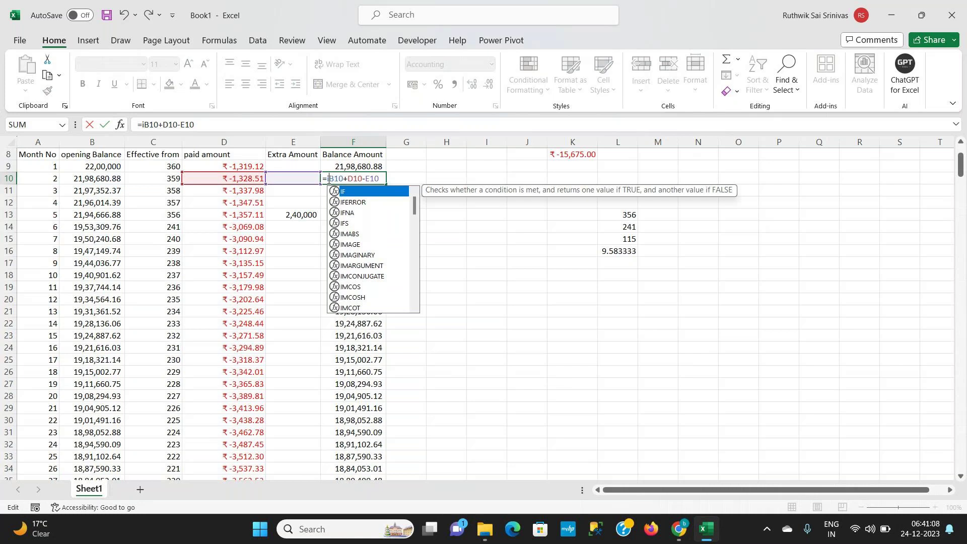
{"action": "double_click", "coordinate": [352, 202]}
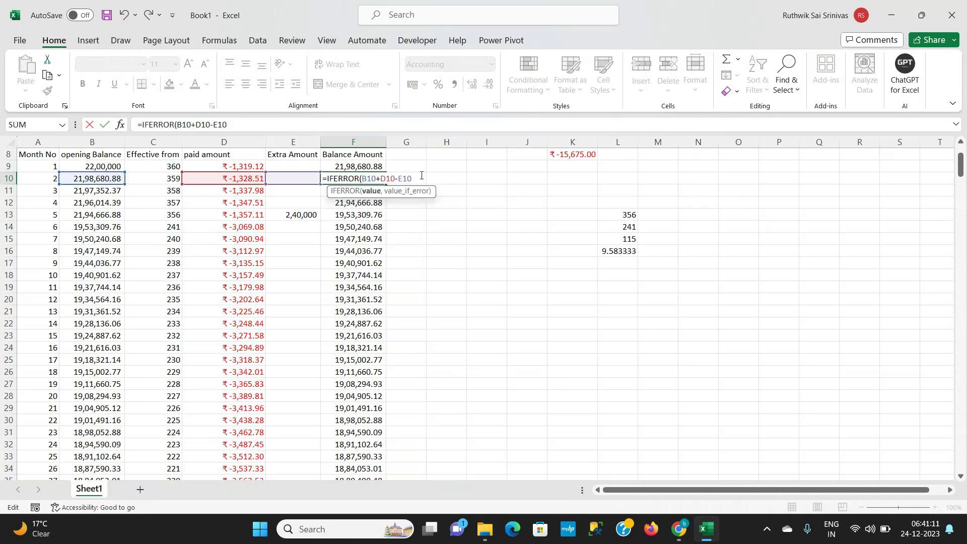
{"action": "type", "text": ",\" \""}
{"action": "key", "text": "Return"}
Fill the IFERROR balance formula from F10 down through F368
{"action": "key", "text": "Up"}
{"action": "key", "text": "ctrl+shift+Down"}
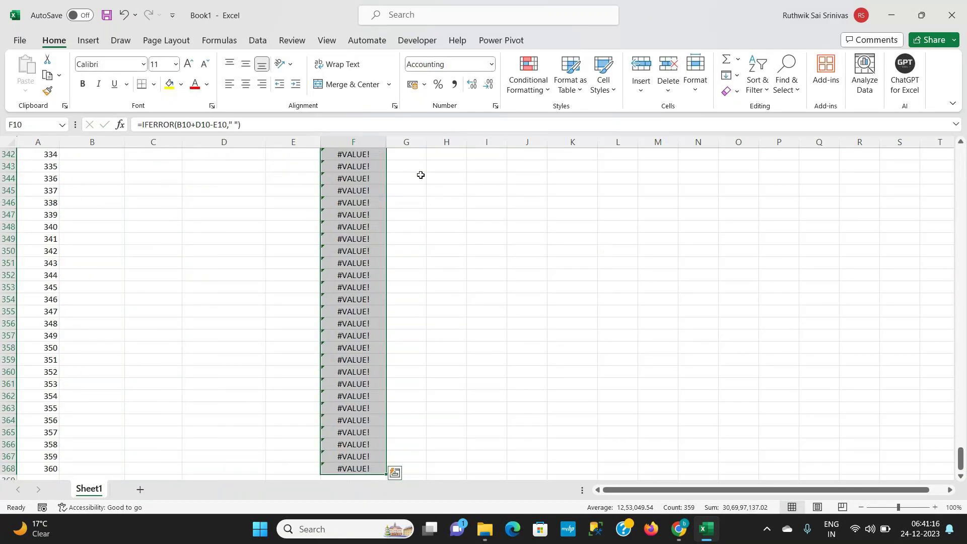
{"action": "key", "text": "ctrl+d"}
{"action": "key", "text": "Down"}
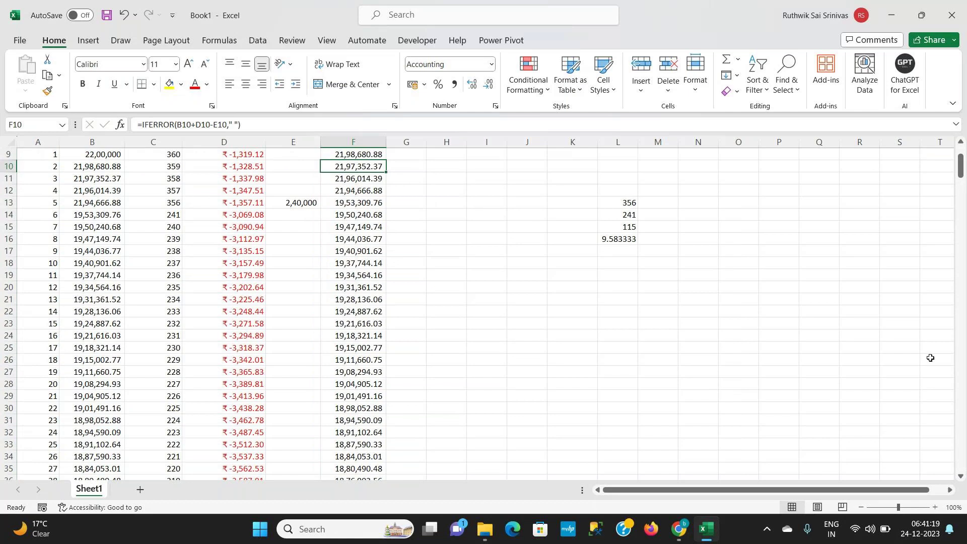
Examine the schedule down to the month in which the loan balance is fully repaid
{"action": "left_click", "coordinate": [960, 476]}
{"action": "left_click", "coordinate": [960, 476]}
{"action": "left_click", "coordinate": [960, 475]}
{"action": "left_click", "coordinate": [960, 475]}
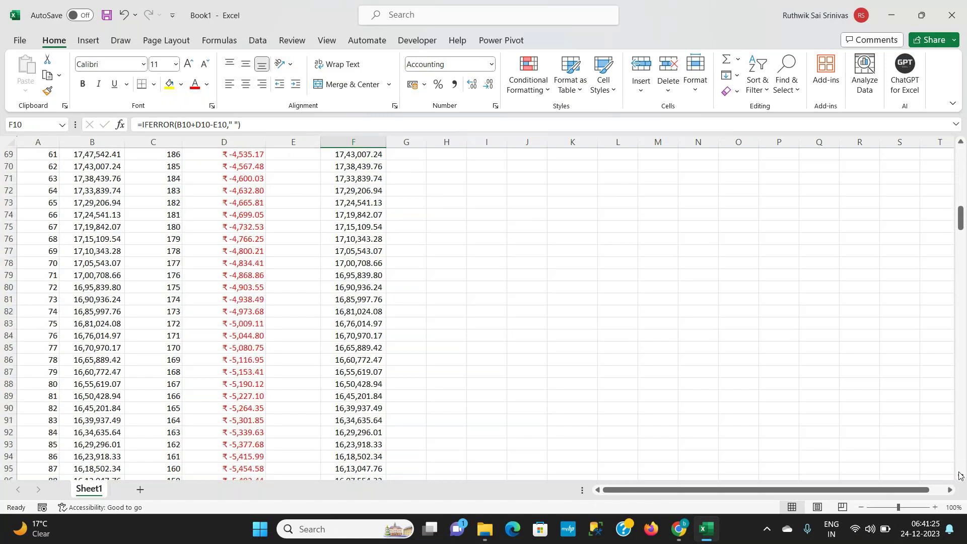
{"action": "left_click", "coordinate": [961, 476]}
{"action": "left_click", "coordinate": [960, 475]}
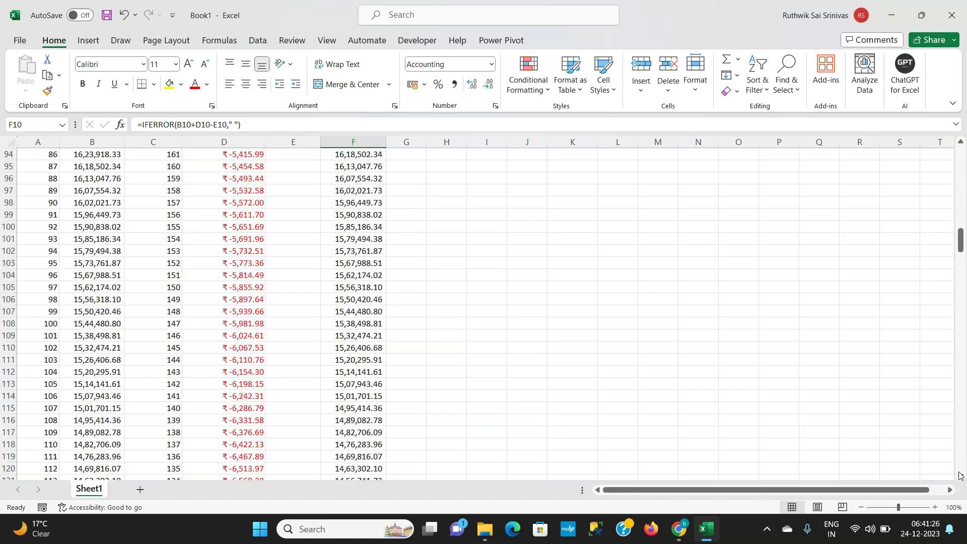
{"action": "left_click", "coordinate": [960, 475]}
{"action": "left_click", "coordinate": [961, 476]}
{"action": "left_click", "coordinate": [960, 476]}
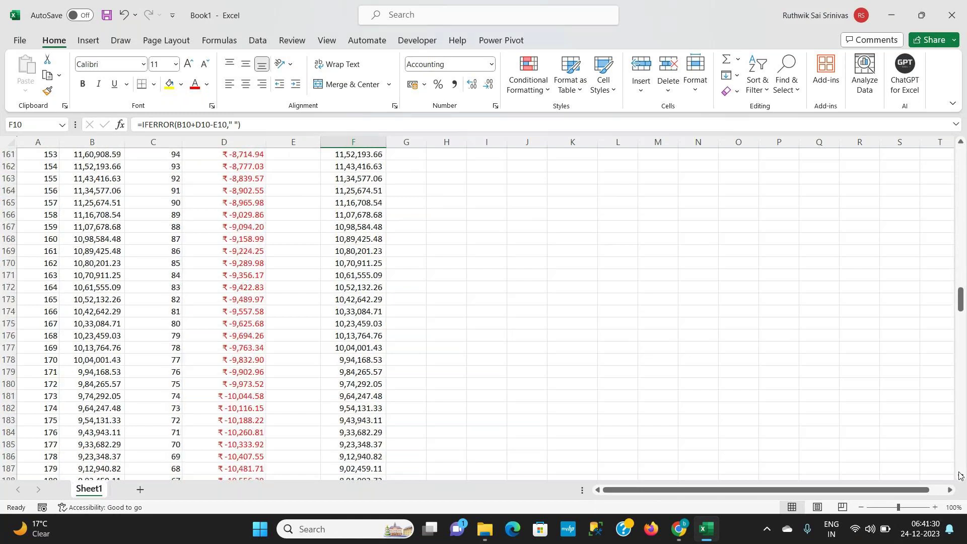
{"action": "left_click", "coordinate": [960, 476]}
{"action": "left_click", "coordinate": [961, 476]}
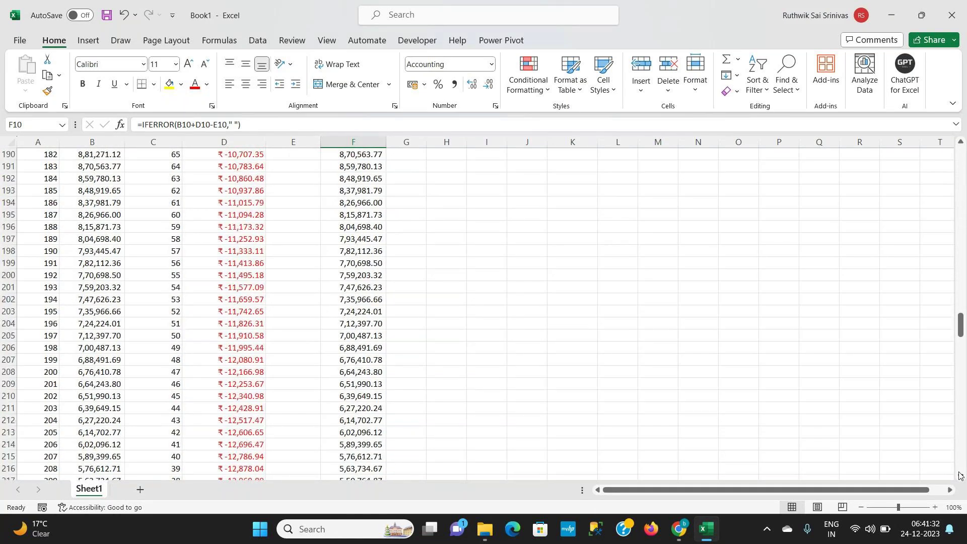
{"action": "left_click", "coordinate": [960, 476]}
{"action": "left_click", "coordinate": [960, 475]}
{"action": "left_click", "coordinate": [961, 476]}
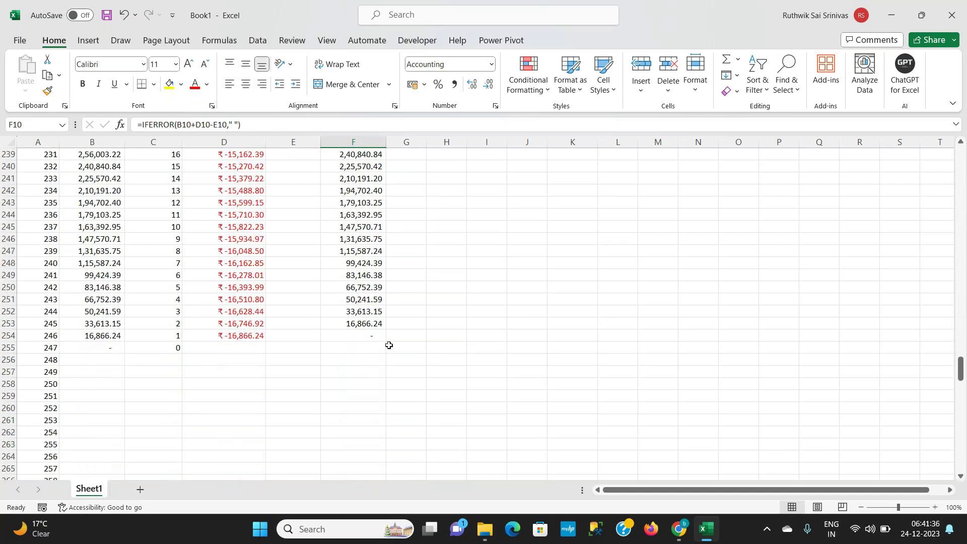
Inspect the final repayment row, row 254, including its opening balance and remaining-months formulas
{"action": "left_click", "coordinate": [380, 341]}
{"action": "key", "text": "Left"}
{"action": "key", "text": "Left"}
{"action": "key", "text": "Left"}
{"action": "key", "text": "Left"}
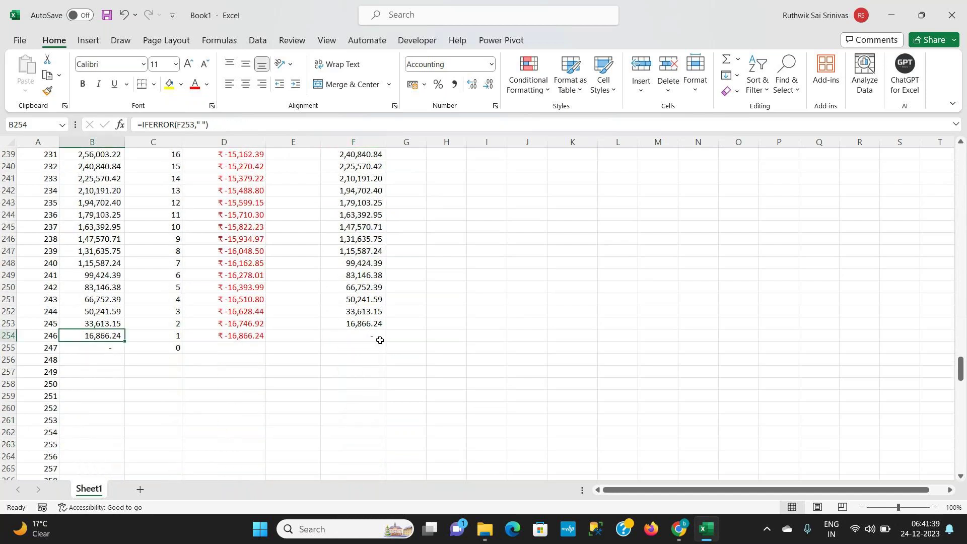
{"action": "key", "text": "Right"}
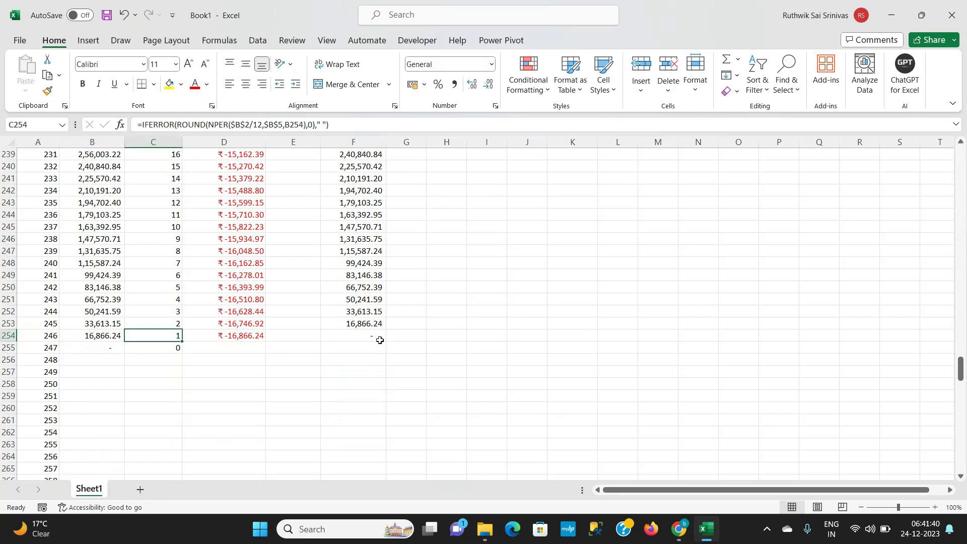
Convert the shortened loan term to years by entering =246/12 in K254, beside the final repayment row
{"action": "key", "text": "Right"}
{"action": "key", "text": "Right"}
{"action": "key", "text": "Right"}
{"action": "key", "text": "Right"}
{"action": "key", "text": "Right"}
{"action": "key", "text": "Right"}
{"action": "key", "text": "Right"}
{"action": "key", "text": "Right"}
{"action": "type", "text": "="}
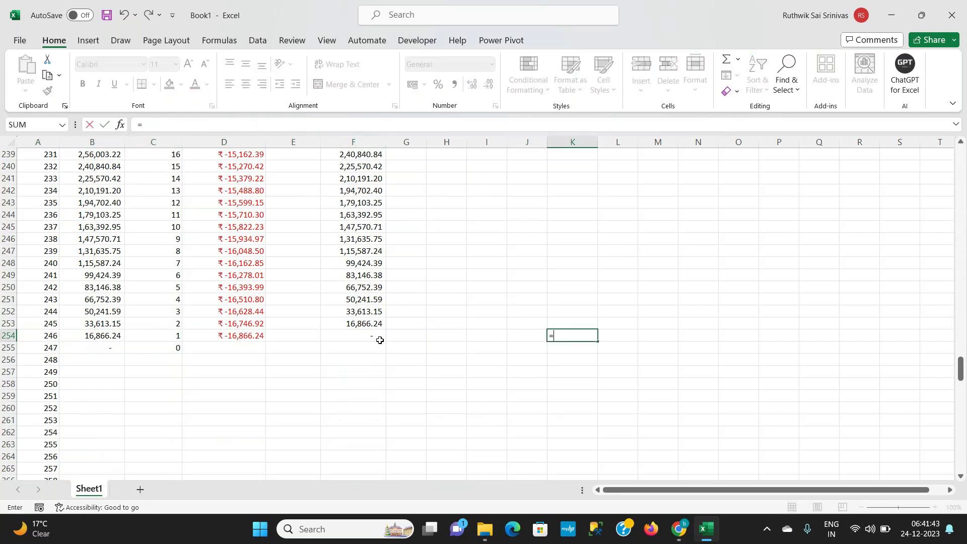
{"action": "type", "text": "246/12"}
{"action": "key", "text": "Return"}
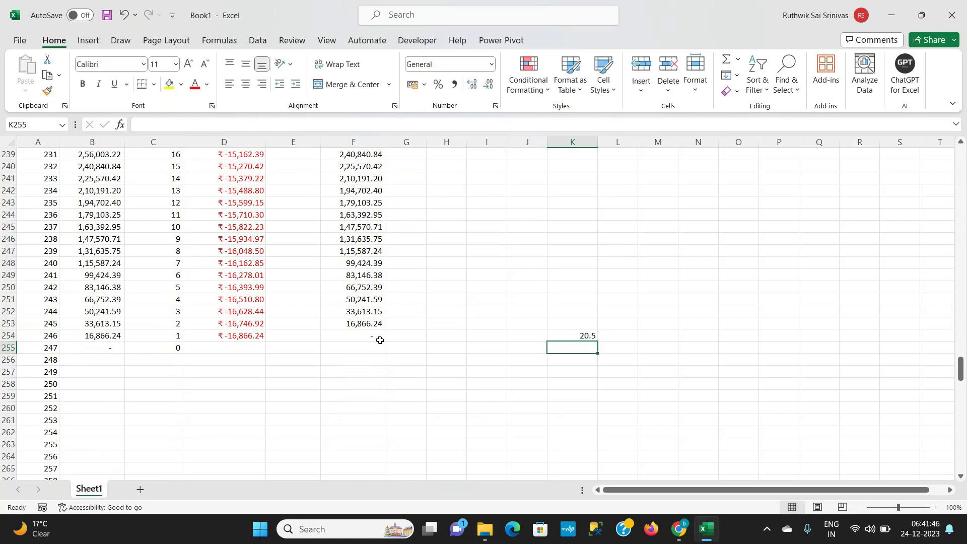
Clear the leftover remaining-months value in C255 and select the loan term in years in K254
{"action": "left_click", "coordinate": [157, 348]}
{"action": "key", "text": "Delete"}
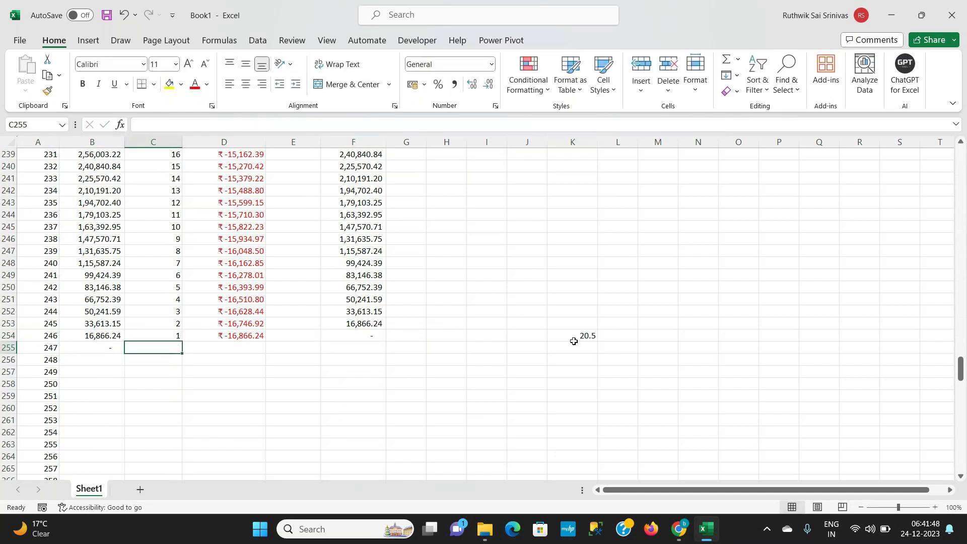
{"action": "left_click", "coordinate": [591, 334]}
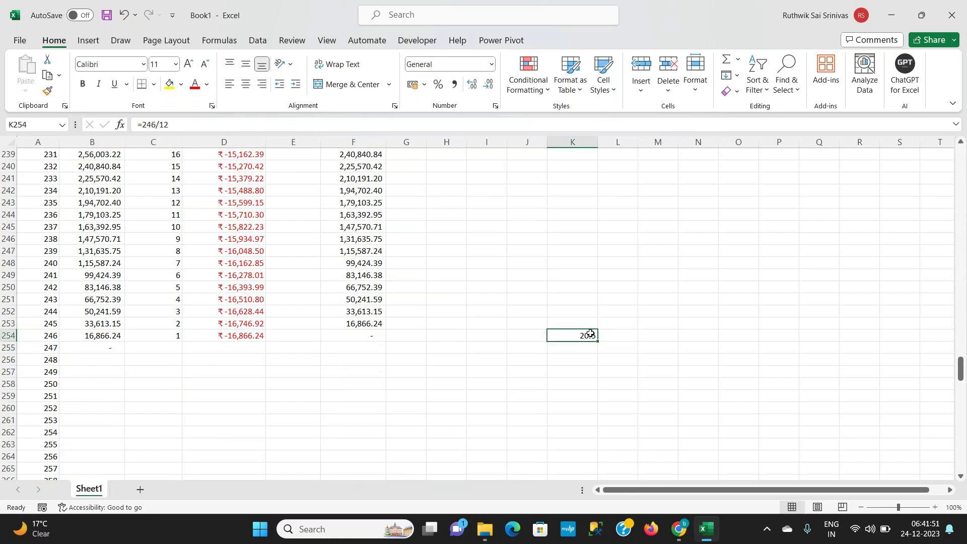
Review the fifth month's extra payment in E13 and the loan details above the schedule
{"action": "key", "text": "ctrl+Up"}
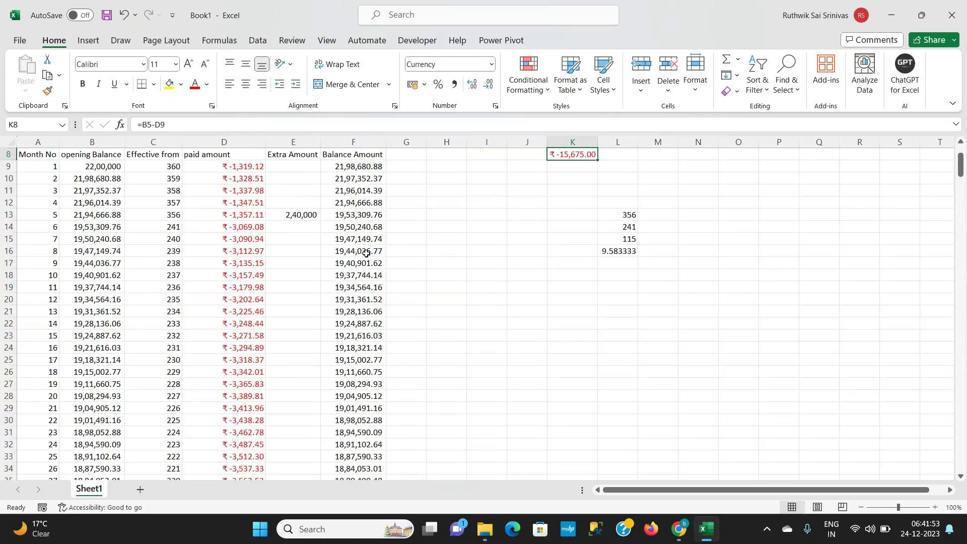
{"action": "left_click", "coordinate": [318, 216]}
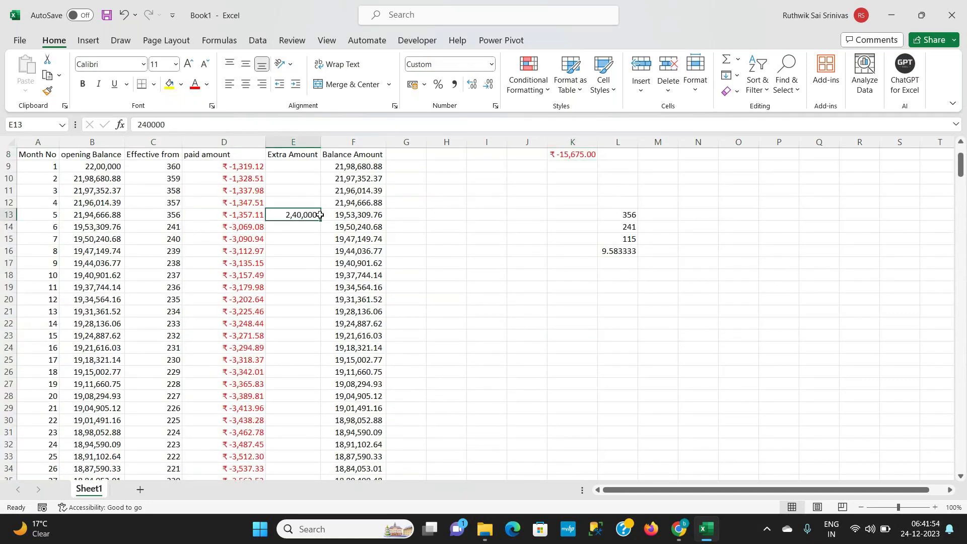
{"action": "key", "text": "ctrl+Up"}
{"action": "key", "text": "ctrl+Up"}
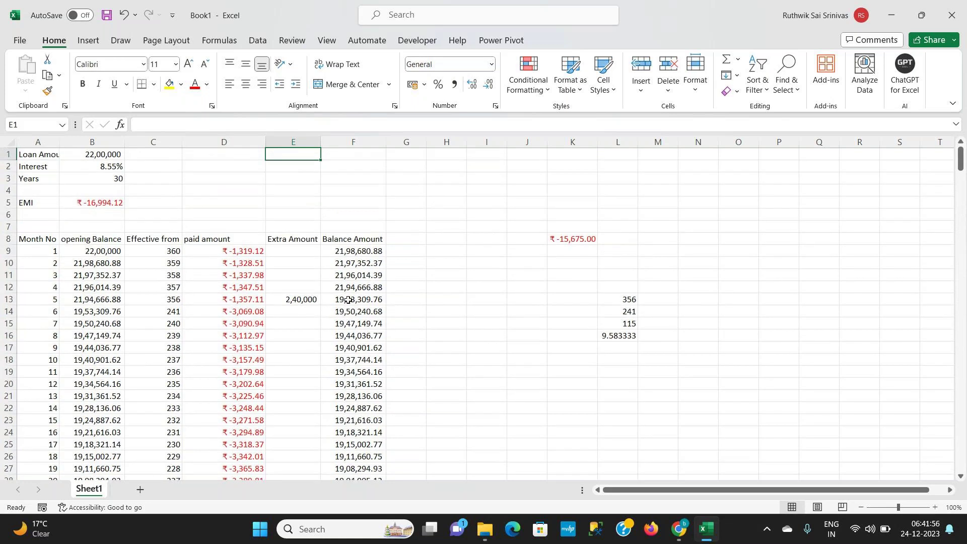
Look through the empty Extra Amount cells for the months between rows 22 and 41
{"action": "left_click", "coordinate": [288, 406]}
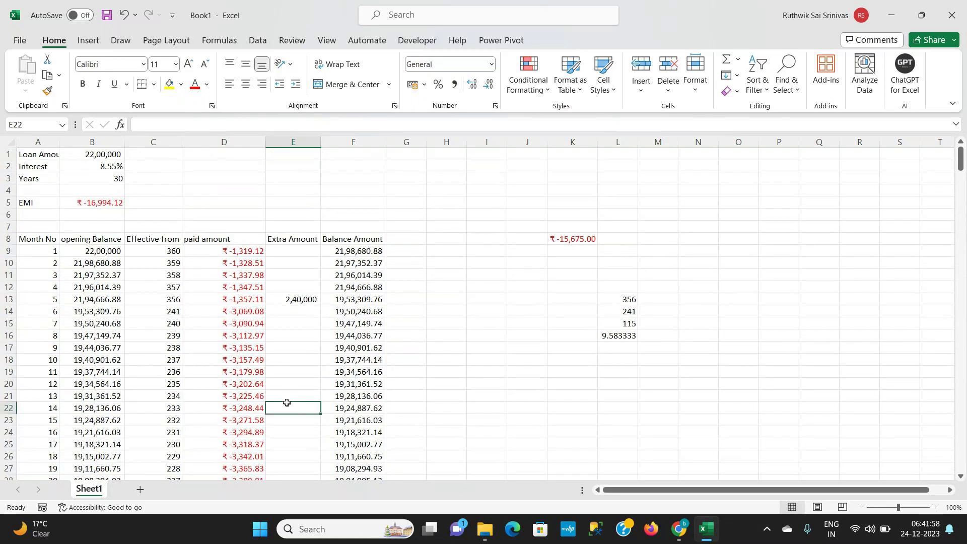
{"action": "key", "text": "Down"}
{"action": "key", "text": "Down"}
{"action": "key", "text": "Down"}
{"action": "key", "text": "Down"}
{"action": "key", "text": "Down"}
{"action": "key", "text": "Down"}
{"action": "key", "text": "Down"}
{"action": "key", "text": "Down"}
{"action": "key", "text": "Down"}
{"action": "key", "text": "Down"}
{"action": "key", "text": "Down"}
{"action": "key", "text": "Down"}
{"action": "key", "text": "Down"}
{"action": "key", "text": "Down"}
{"action": "key", "text": "Down"}
{"action": "key", "text": "Down"}
{"action": "key", "text": "Down"}
{"action": "key", "text": "Down"}
{"action": "key", "text": "Down"}
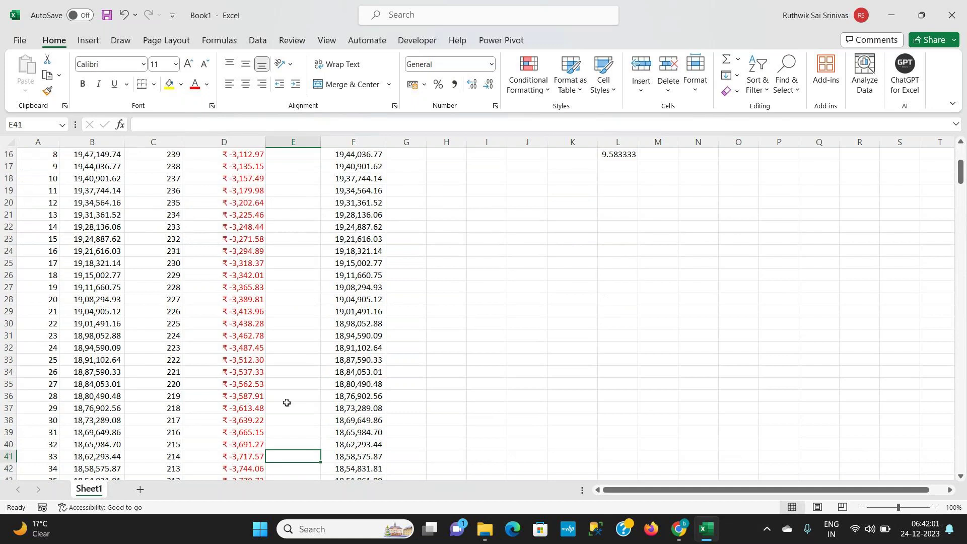
{"action": "key", "text": "Up"}
{"action": "key", "text": "Up"}
{"action": "key", "text": "Up"}
{"action": "key", "text": "Up"}
{"action": "key", "text": "Up"}
{"action": "key", "text": "Up"}
{"action": "key", "text": "Up"}
{"action": "key", "text": "Up"}
{"action": "key", "text": "Up"}
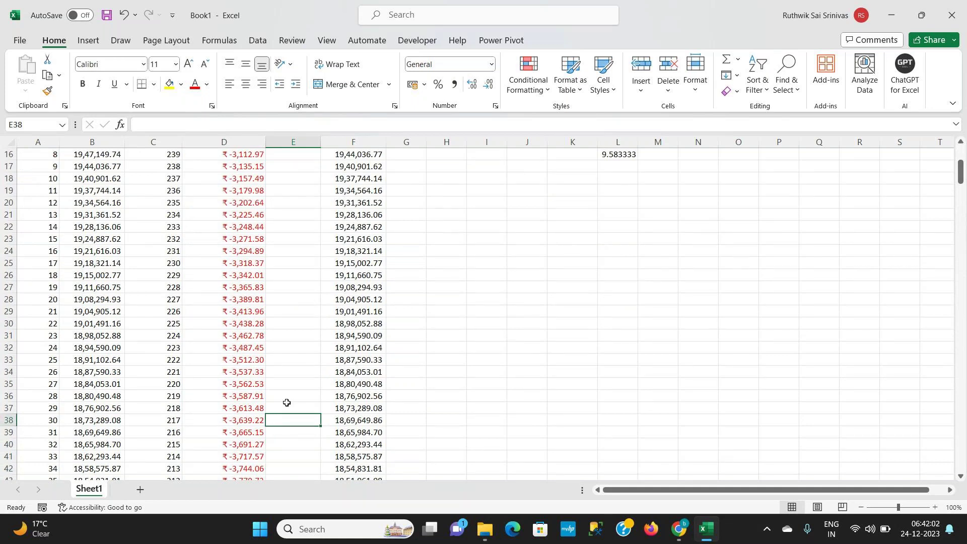
Freeze the panes above row 9 so the loan details and schedule headings stay in view
{"action": "key", "text": "Up"}
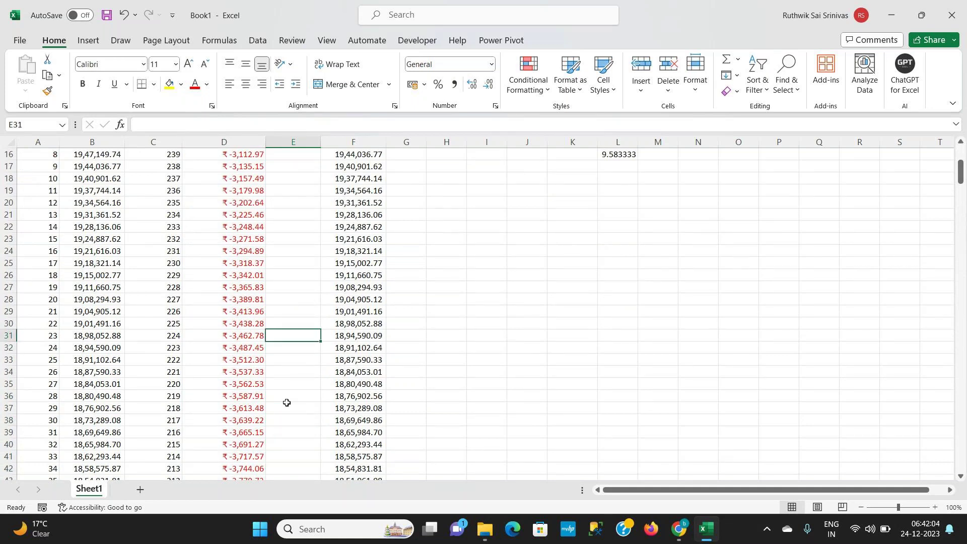
{"action": "key", "text": "Up"}
{"action": "key", "text": "Up"}
{"action": "key", "text": "Up"}
{"action": "key", "text": "Up"}
{"action": "key", "text": "Up"}
{"action": "key", "text": "Up"}
{"action": "key", "text": "Up"}
{"action": "key", "text": "Up"}
{"action": "key", "text": "Up"}
{"action": "key", "text": "Up"}
{"action": "key", "text": "Up"}
{"action": "key", "text": "Up"}
{"action": "key", "text": "Up"}
{"action": "key", "text": "Up"}
{"action": "key", "text": "Up"}
{"action": "key", "text": "Up"}
{"action": "key", "text": "Up"}
{"action": "key", "text": "Up"}
{"action": "key", "text": "Up"}
{"action": "key", "text": "Up"}
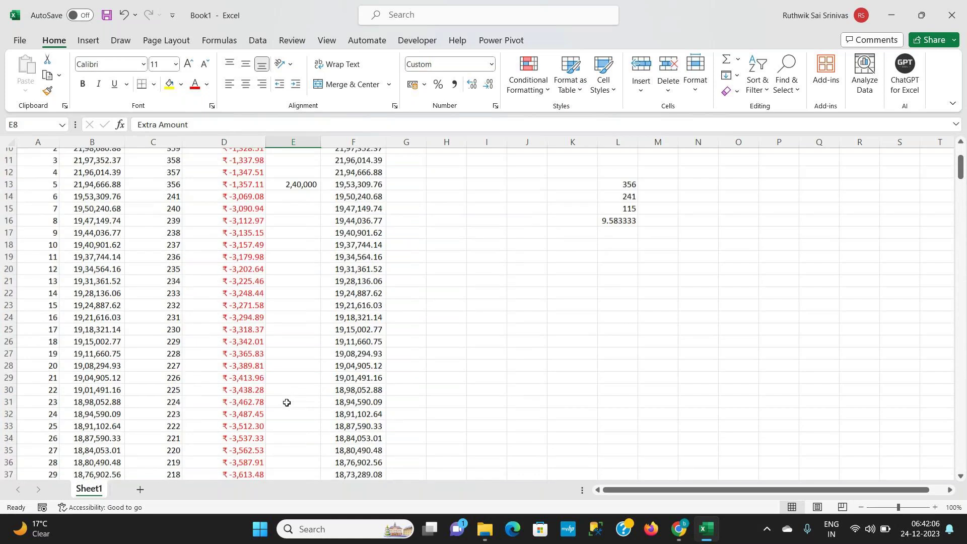
{"action": "key", "text": "Up"}
{"action": "key", "text": "Up"}
{"action": "key", "text": "Up"}
{"action": "key", "text": "Up"}
{"action": "key", "text": "Up"}
{"action": "key", "text": "Up"}
{"action": "key", "text": "Up"}
{"action": "left_click", "coordinate": [26, 253]}
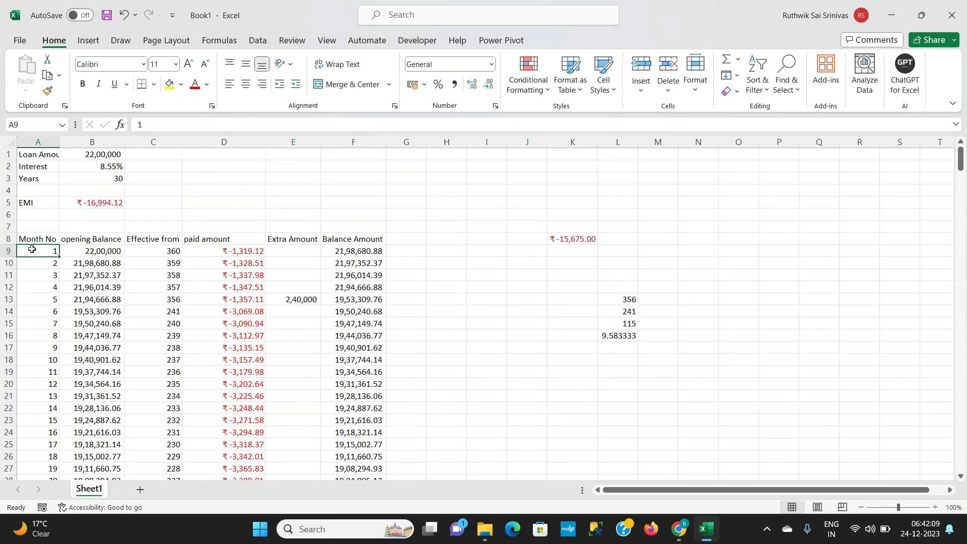
{"action": "key", "text": "shift+space"}
{"action": "key", "text": "alt+w"}
{"action": "key", "text": "f"}
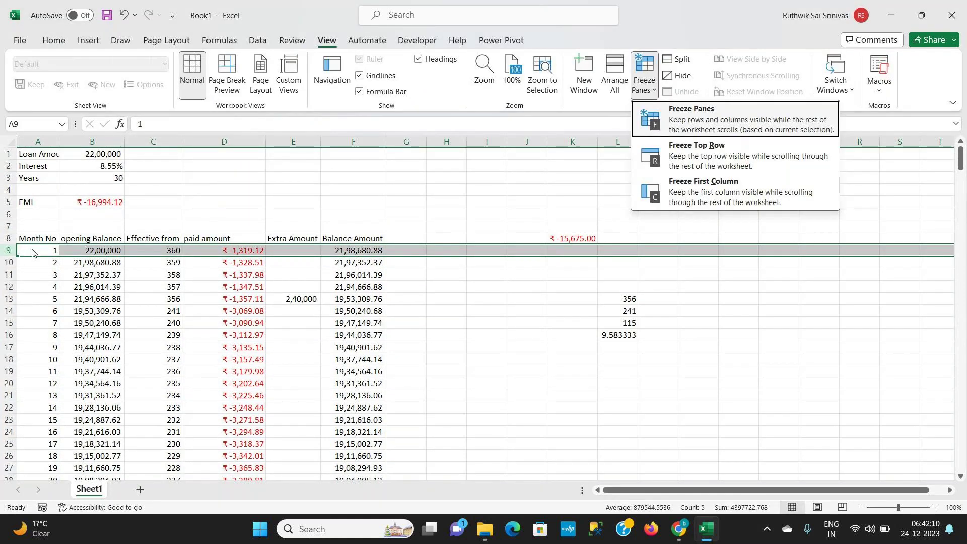
{"action": "key", "text": "f"}
Look down the Extra Amount column to about row 70 with the loan details and headings frozen above
{"action": "key", "text": "Right"}
{"action": "key", "text": "Right"}
{"action": "key", "text": "Right"}
{"action": "key", "text": "Right"}
{"action": "key", "text": "Down"}
{"action": "key", "text": "Down"}
{"action": "key", "text": "Down"}
{"action": "key", "text": "Down"}
{"action": "key", "text": "Down"}
{"action": "key", "text": "Down"}
{"action": "key", "text": "Down"}
{"action": "key", "text": "Down"}
{"action": "key", "text": "Down"}
{"action": "key", "text": "Down"}
{"action": "key", "text": "Down"}
{"action": "key", "text": "Down"}
{"action": "key", "text": "Down"}
{"action": "key", "text": "Down"}
{"action": "key", "text": "Down"}
{"action": "key", "text": "Down"}
{"action": "key", "text": "Down"}
{"action": "key", "text": "Down"}
{"action": "key", "text": "Down"}
{"action": "key", "text": "Down"}
{"action": "key", "text": "Down"}
{"action": "key", "text": "Down"}
{"action": "key", "text": "Down"}
{"action": "key", "text": "Down"}
{"action": "key", "text": "Down"}
{"action": "key", "text": "Down"}
{"action": "key", "text": "Down"}
{"action": "key", "text": "Down"}
{"action": "key", "text": "Down"}
{"action": "key", "text": "Down"}
{"action": "key", "text": "Down"}
{"action": "key", "text": "Down"}
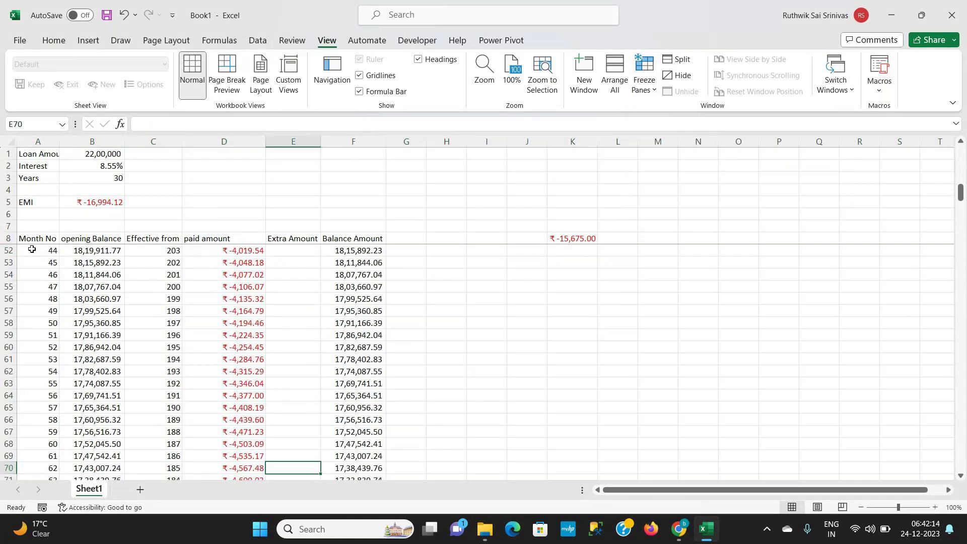
{"action": "scroll", "coordinate": [32, 249], "scroll_direction": "down", "scroll_amount": 2}
Enter an extra payment of 100000 for month 25 in the Extra Amount column, cell E33
{"action": "key", "text": "Up"}
{"action": "key", "text": "Up"}
{"action": "key", "text": "Up"}
{"action": "key", "text": "Up"}
{"action": "key", "text": "Up"}
{"action": "key", "text": "Up"}
{"action": "key", "text": "Up"}
{"action": "key", "text": "Up"}
{"action": "key", "text": "Up"}
{"action": "key", "text": "Up"}
{"action": "key", "text": "Up"}
{"action": "key", "text": "Up"}
{"action": "key", "text": "Up"}
{"action": "key", "text": "Up"}
{"action": "key", "text": "Up"}
{"action": "key", "text": "Up"}
{"action": "key", "text": "Up"}
{"action": "key", "text": "Up"}
{"action": "key", "text": "Up"}
{"action": "key", "text": "Up"}
{"action": "key", "text": "Up"}
{"action": "key", "text": "Up"}
{"action": "key", "text": "Up"}
{"action": "key", "text": "Up"}
{"action": "key", "text": "Up"}
{"action": "key", "text": "Up"}
{"action": "key", "text": "Up"}
{"action": "key", "text": "Up"}
{"action": "key", "text": "Up"}
{"action": "key", "text": "Up"}
{"action": "key", "text": "Up"}
{"action": "key", "text": "Up"}
{"action": "key", "text": "Up"}
{"action": "key", "text": "Up"}
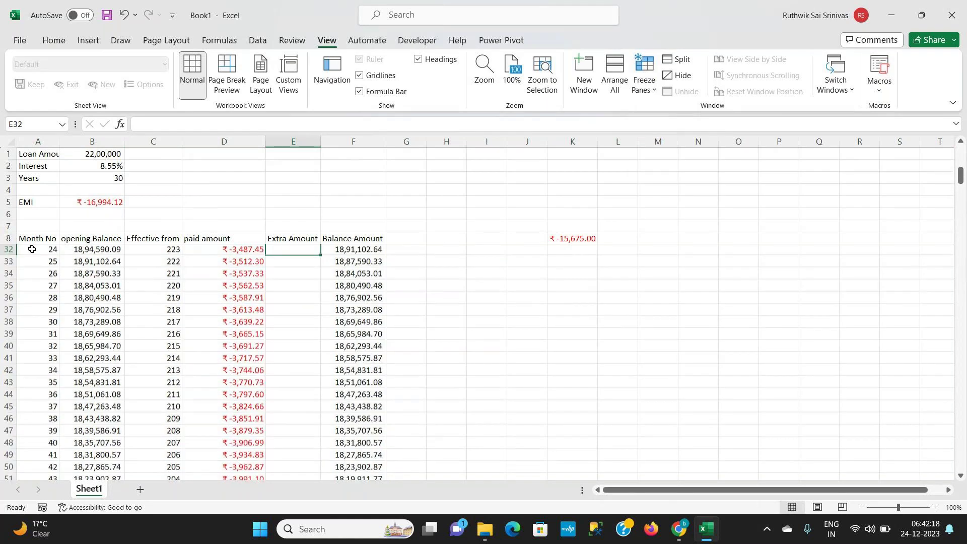
{"action": "scroll", "coordinate": [32, 249], "scroll_direction": "up", "scroll_amount": 1}
{"action": "key", "text": "Down"}
{"action": "type", "text": "10000"}
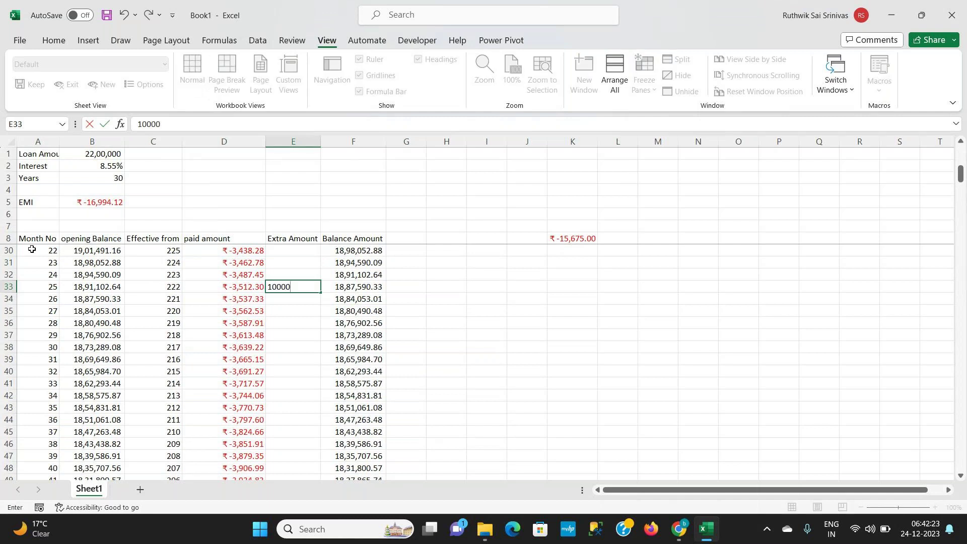
{"action": "type", "text": "0"}
{"action": "key", "text": "Return"}
{"action": "key", "text": "Up"}
Format the month 25 extra payment in E33 with a comma separator and no decimal places
{"action": "left_click", "coordinate": [53, 40]}
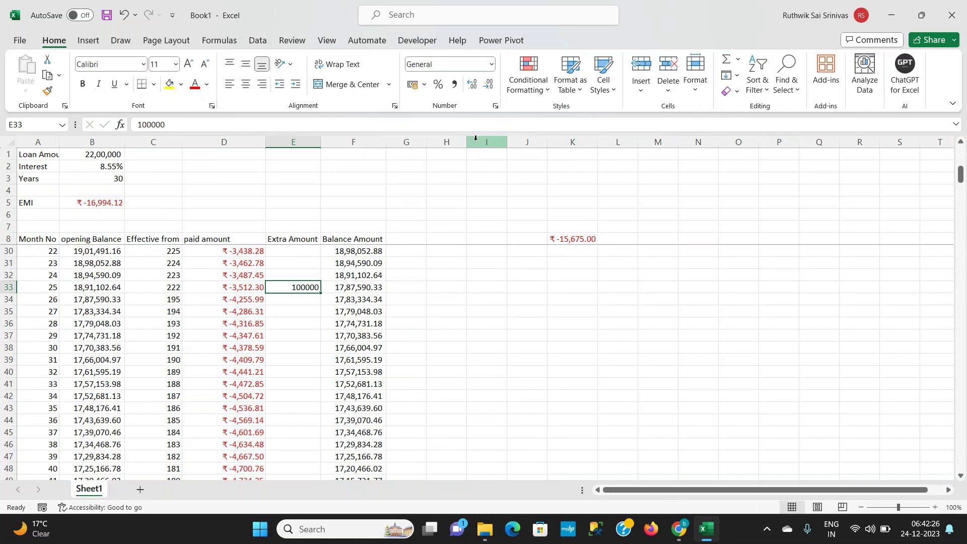
{"action": "left_click", "coordinate": [455, 84]}
{"action": "left_click", "coordinate": [488, 85]}
{"action": "left_click", "coordinate": [489, 86]}
Examine the repayment schedule from month 25 down to about month 181, following how the balance and remaining months fall after the extra payments
{"action": "key", "text": "Down"}
{"action": "key", "text": "Down"}
{"action": "key", "text": "Down"}
{"action": "key", "text": "Down"}
{"action": "key", "text": "Down"}
{"action": "key", "text": "Down"}
{"action": "key", "text": "Down"}
{"action": "key", "text": "Down"}
{"action": "key", "text": "Down"}
{"action": "key", "text": "Down"}
{"action": "key", "text": "Down"}
{"action": "key", "text": "Down"}
{"action": "key", "text": "Down"}
{"action": "key", "text": "Down"}
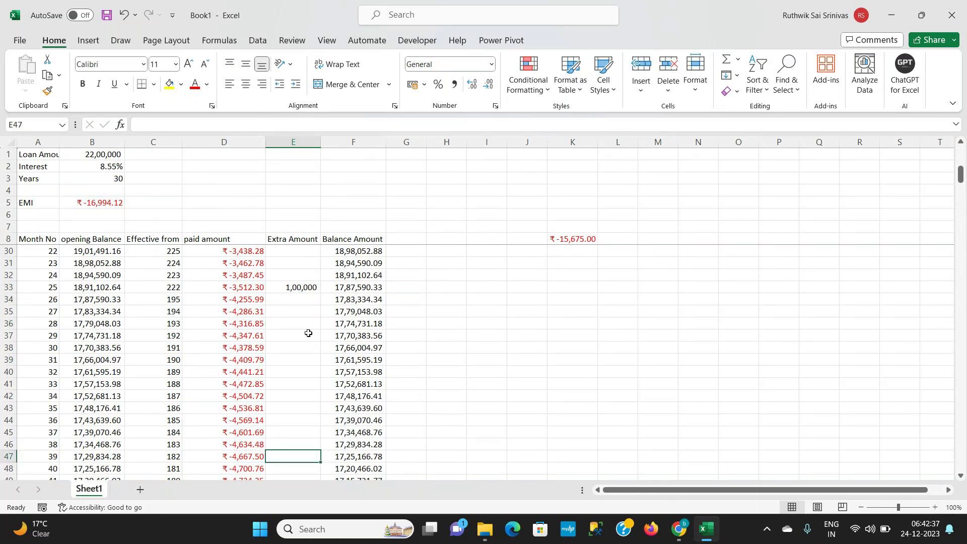
{"action": "key", "text": "Down"}
{"action": "key", "text": "Down"}
{"action": "key", "text": "Down"}
{"action": "key", "text": "Down"}
{"action": "key", "text": "Down"}
{"action": "key", "text": "Down"}
{"action": "key", "text": "Down"}
{"action": "key", "text": "Down"}
{"action": "key", "text": "Down"}
{"action": "key", "text": "Down"}
{"action": "key", "text": "Down"}
{"action": "key", "text": "Down"}
{"action": "key", "text": "Down"}
{"action": "key", "text": "Down"}
{"action": "key", "text": "Down"}
{"action": "key", "text": "Down"}
{"action": "key", "text": "Down"}
{"action": "key", "text": "Down"}
{"action": "key", "text": "Down"}
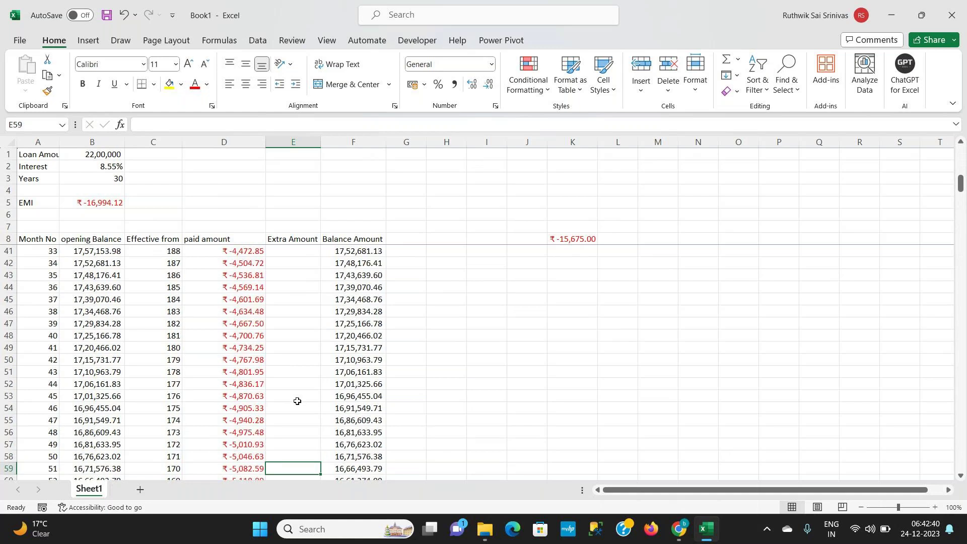
{"action": "key", "text": "Down"}
{"action": "key", "text": "Down"}
{"action": "key", "text": "Down"}
{"action": "key", "text": "Down"}
{"action": "key", "text": "Down"}
{"action": "key", "text": "Down"}
{"action": "key", "text": "Down"}
{"action": "key", "text": "Down"}
{"action": "key", "text": "Down"}
{"action": "key", "text": "Down"}
{"action": "key", "text": "Down"}
{"action": "key", "text": "Down"}
{"action": "key", "text": "Down"}
{"action": "key", "text": "Down"}
{"action": "key", "text": "Down"}
{"action": "key", "text": "Down"}
{"action": "key", "text": "Down"}
{"action": "key", "text": "Down"}
{"action": "key", "text": "Down"}
{"action": "key", "text": "Down"}
{"action": "key", "text": "Down"}
{"action": "key", "text": "Down"}
{"action": "key", "text": "Down"}
{"action": "key", "text": "Down"}
{"action": "key", "text": "Down"}
{"action": "key", "text": "Down"}
{"action": "key", "text": "Down"}
{"action": "key", "text": "Down"}
{"action": "key", "text": "Down"}
{"action": "key", "text": "Down"}
{"action": "key", "text": "Down"}
{"action": "key", "text": "Down"}
{"action": "key", "text": "Down"}
{"action": "key", "text": "Down"}
{"action": "key", "text": "Down"}
{"action": "key", "text": "Down"}
{"action": "key", "text": "Down"}
{"action": "key", "text": "Down"}
{"action": "key", "text": "Down"}
{"action": "key", "text": "Down"}
{"action": "key", "text": "Down"}
{"action": "key", "text": "Down"}
{"action": "key", "text": "Down"}
{"action": "key", "text": "Down"}
{"action": "key", "text": "Down"}
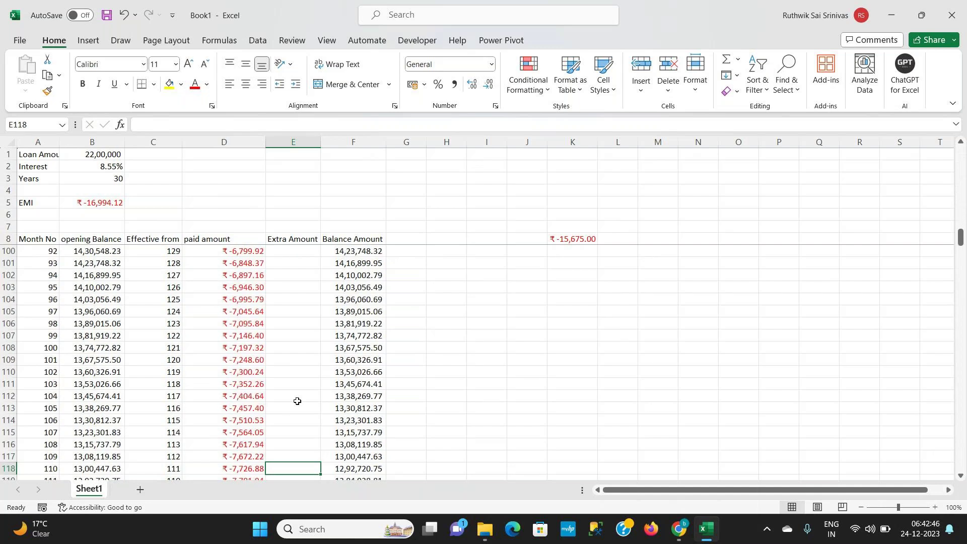
{"action": "key", "text": "Down"}
{"action": "key", "text": "Down"}
{"action": "key", "text": "Down"}
{"action": "key", "text": "Down"}
{"action": "key", "text": "Down"}
{"action": "key", "text": "Down"}
{"action": "key", "text": "Down"}
{"action": "key", "text": "Down"}
{"action": "key", "text": "Down"}
{"action": "key", "text": "Down"}
{"action": "key", "text": "Down"}
{"action": "key", "text": "Down"}
{"action": "key", "text": "Down"}
{"action": "key", "text": "Down"}
{"action": "key", "text": "Down"}
{"action": "key", "text": "Down"}
{"action": "key", "text": "Down"}
{"action": "key", "text": "Down"}
{"action": "key", "text": "Down"}
{"action": "key", "text": "Down"}
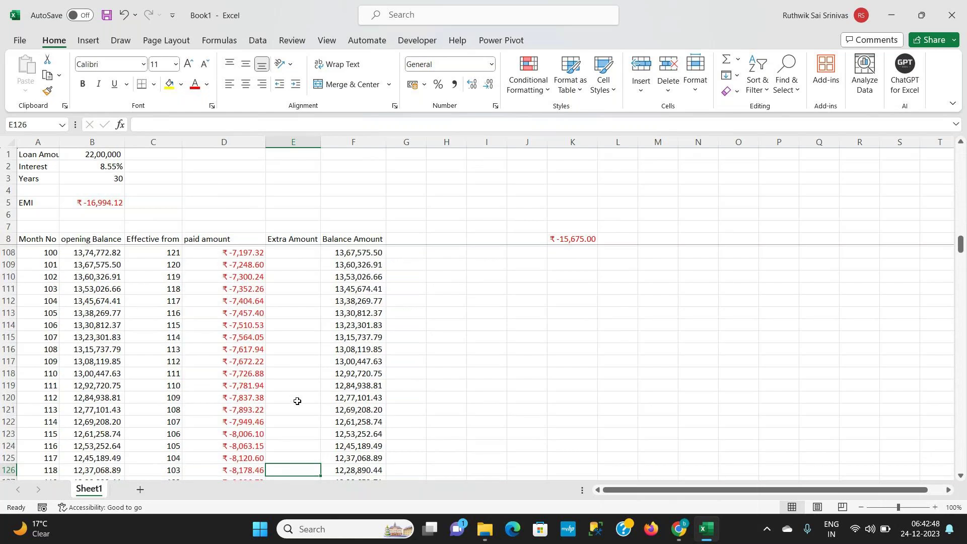
{"action": "key", "text": "Down"}
{"action": "key", "text": "Down"}
{"action": "key", "text": "Down"}
{"action": "key", "text": "Down"}
{"action": "key", "text": "Down"}
{"action": "key", "text": "Down"}
{"action": "key", "text": "Down"}
{"action": "key", "text": "Down"}
{"action": "key", "text": "Down"}
{"action": "key", "text": "Down"}
{"action": "key", "text": "Down"}
{"action": "key", "text": "Down"}
{"action": "key", "text": "Down"}
{"action": "key", "text": "Down"}
{"action": "key", "text": "Down"}
{"action": "key", "text": "Down"}
{"action": "key", "text": "Down"}
{"action": "key", "text": "Down"}
{"action": "key", "text": "Down"}
{"action": "key", "text": "Down"}
{"action": "key", "text": "Down"}
{"action": "key", "text": "Down"}
{"action": "key", "text": "Down"}
{"action": "key", "text": "Down"}
{"action": "key", "text": "Down"}
{"action": "key", "text": "Down"}
{"action": "key", "text": "Down"}
{"action": "key", "text": "Down"}
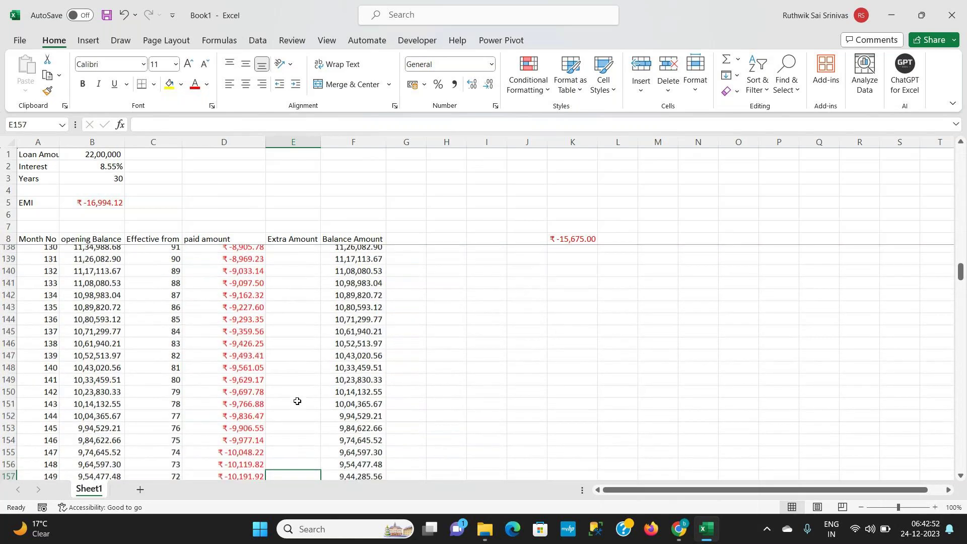
{"action": "key", "text": "Down"}
{"action": "key", "text": "Down"}
{"action": "key", "text": "Down"}
{"action": "key", "text": "Down"}
{"action": "key", "text": "Down"}
{"action": "key", "text": "Down"}
{"action": "key", "text": "Down"}
{"action": "key", "text": "Down"}
{"action": "key", "text": "Down"}
{"action": "key", "text": "Down"}
{"action": "key", "text": "Down"}
{"action": "key", "text": "Down"}
{"action": "key", "text": "Down"}
{"action": "key", "text": "Down"}
{"action": "key", "text": "Down"}
{"action": "key", "text": "Down"}
{"action": "key", "text": "Down"}
{"action": "key", "text": "Down"}
{"action": "key", "text": "Down"}
{"action": "key", "text": "Down"}
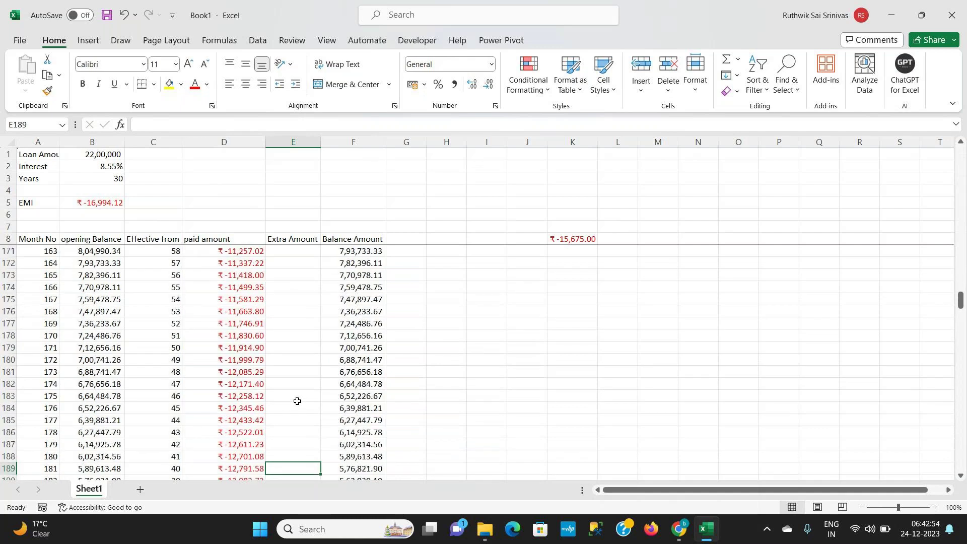
Follow the repayment schedule from month 181 down to the last repayment, and select the entire month 220 row, row 228
{"action": "key", "text": "Down"}
{"action": "key", "text": "Down"}
{"action": "key", "text": "Down"}
{"action": "key", "text": "Down"}
{"action": "key", "text": "Down"}
{"action": "key", "text": "Down"}
{"action": "key", "text": "Down"}
{"action": "key", "text": "Down"}
{"action": "key", "text": "Down"}
{"action": "key", "text": "Down"}
{"action": "key", "text": "Down"}
{"action": "key", "text": "Down"}
{"action": "key", "text": "Down"}
{"action": "key", "text": "Down"}
{"action": "key", "text": "Down"}
{"action": "key", "text": "Down"}
{"action": "key", "text": "Down"}
{"action": "key", "text": "Down"}
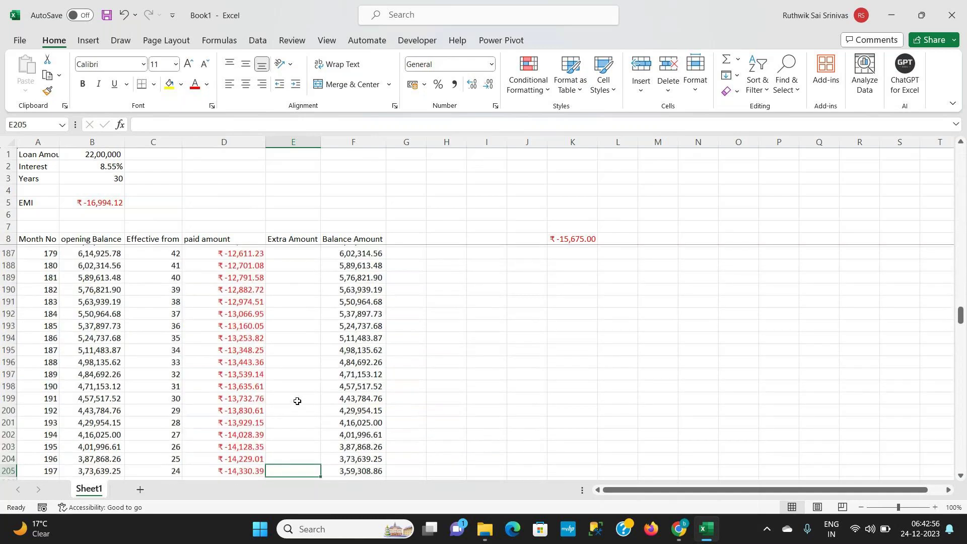
{"action": "key", "text": "Down"}
{"action": "key", "text": "Down"}
{"action": "key", "text": "Down"}
{"action": "key", "text": "Down"}
{"action": "key", "text": "Down"}
{"action": "key", "text": "Down"}
{"action": "key", "text": "Down"}
{"action": "key", "text": "Down"}
{"action": "key", "text": "Down"}
{"action": "key", "text": "Down"}
{"action": "key", "text": "Down"}
{"action": "key", "text": "Down"}
{"action": "key", "text": "Down"}
{"action": "key", "text": "Down"}
{"action": "key", "text": "Down"}
{"action": "key", "text": "Down"}
{"action": "key", "text": "Down"}
{"action": "key", "text": "Down"}
{"action": "key", "text": "Down"}
{"action": "key", "text": "Down"}
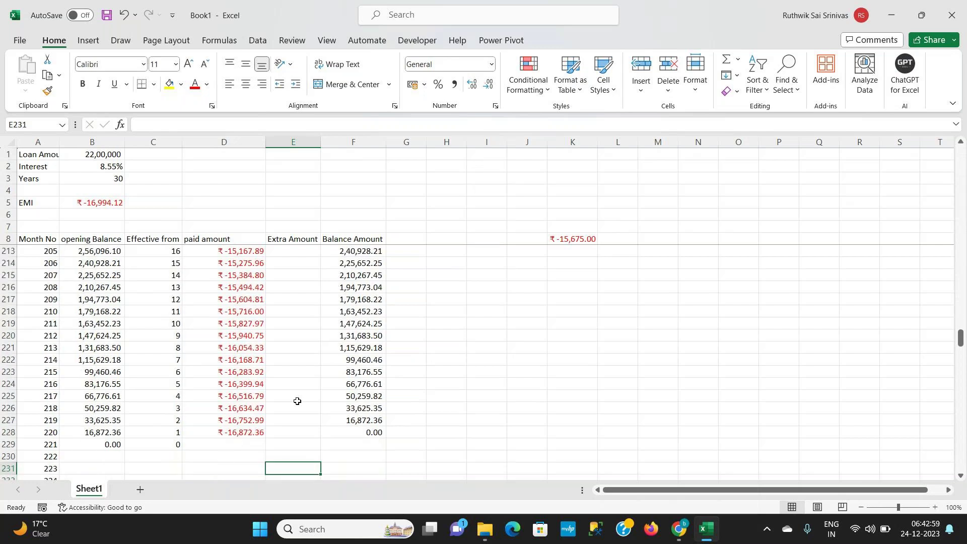
{"action": "key", "text": "Down"}
{"action": "left_click", "coordinate": [247, 420]}
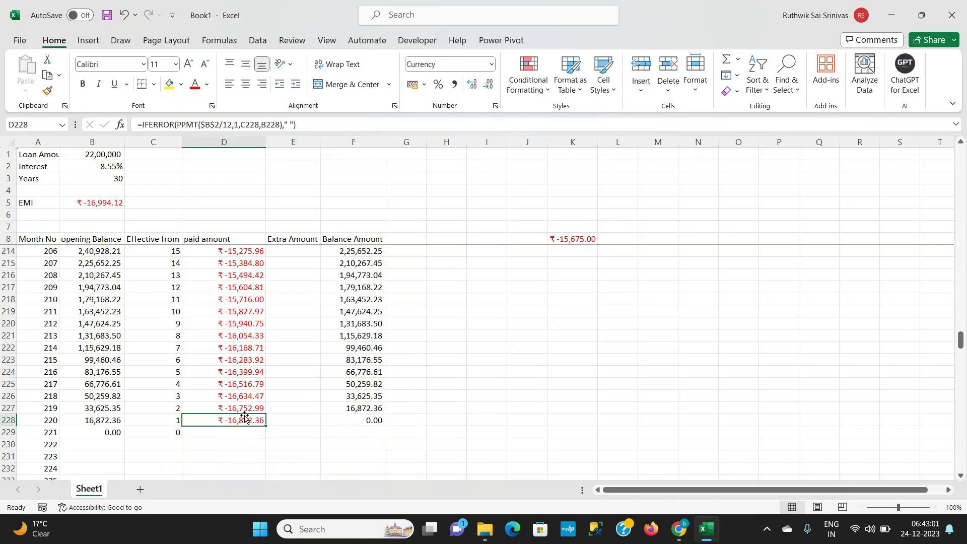
{"action": "key", "text": "shift+space"}
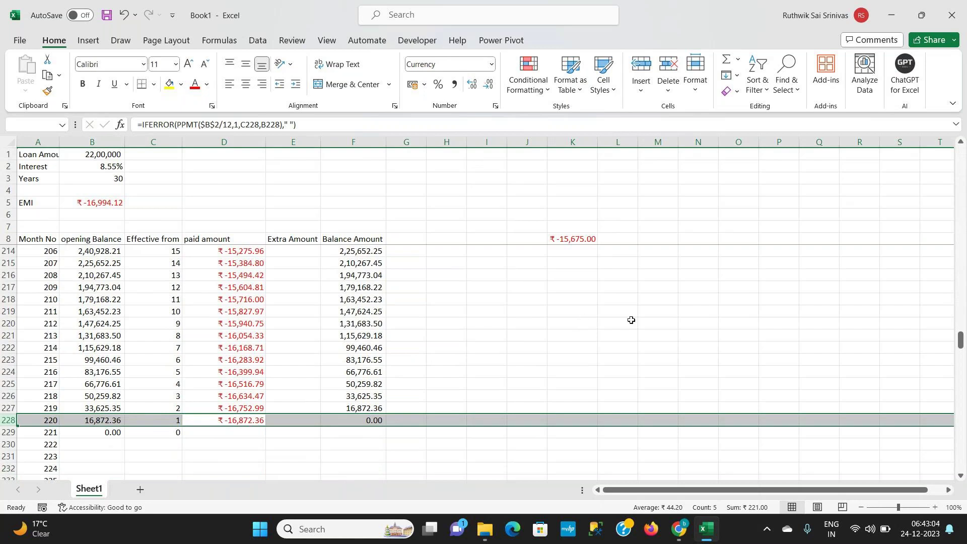
Enter the shortened loan term of 220 months in cell L221, beside the schedule
{"action": "left_click", "coordinate": [632, 336]}
{"action": "double_click", "coordinate": [633, 336]}
{"action": "key", "text": "Return"}
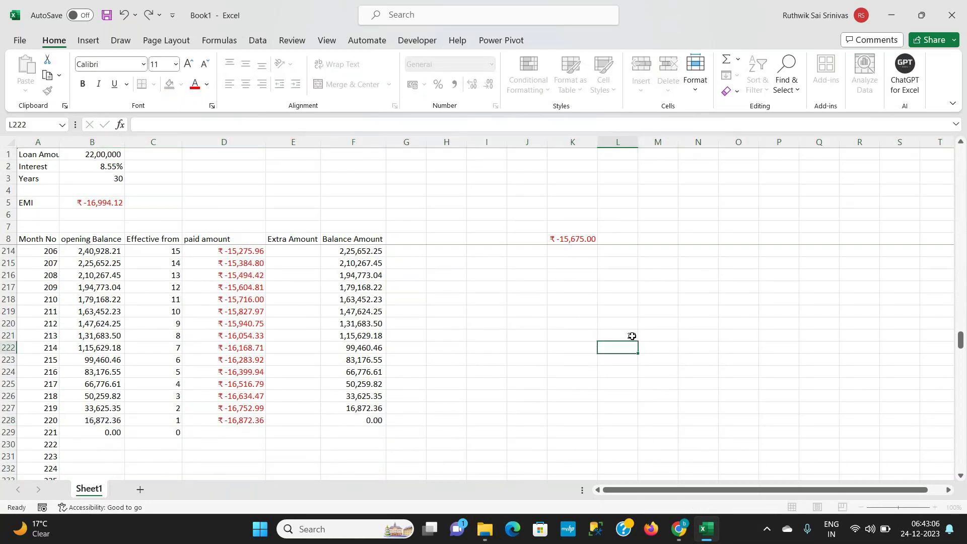
{"action": "left_click", "coordinate": [633, 336], "text": "shift"}
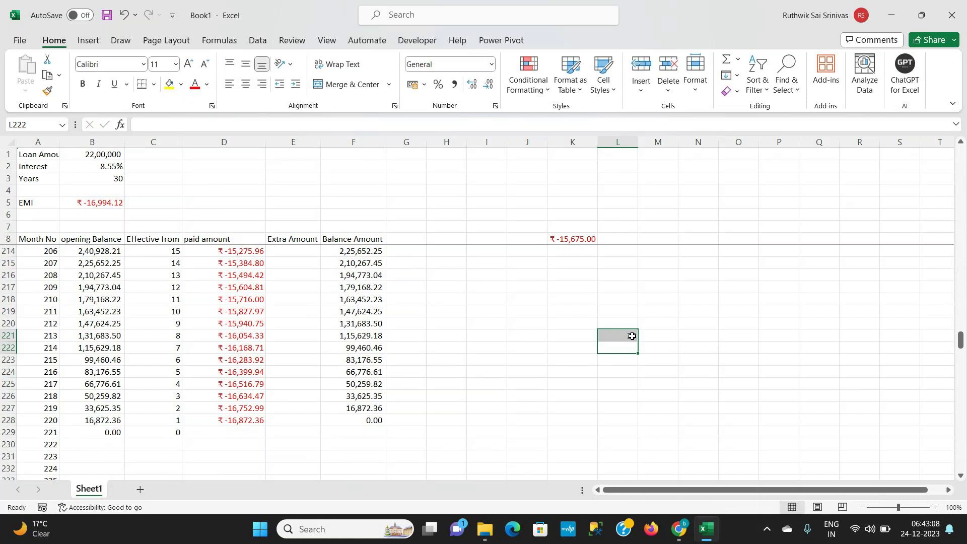
{"action": "left_click", "coordinate": [633, 335]}
{"action": "type", "text": "22"}
{"action": "key", "text": "Return"}
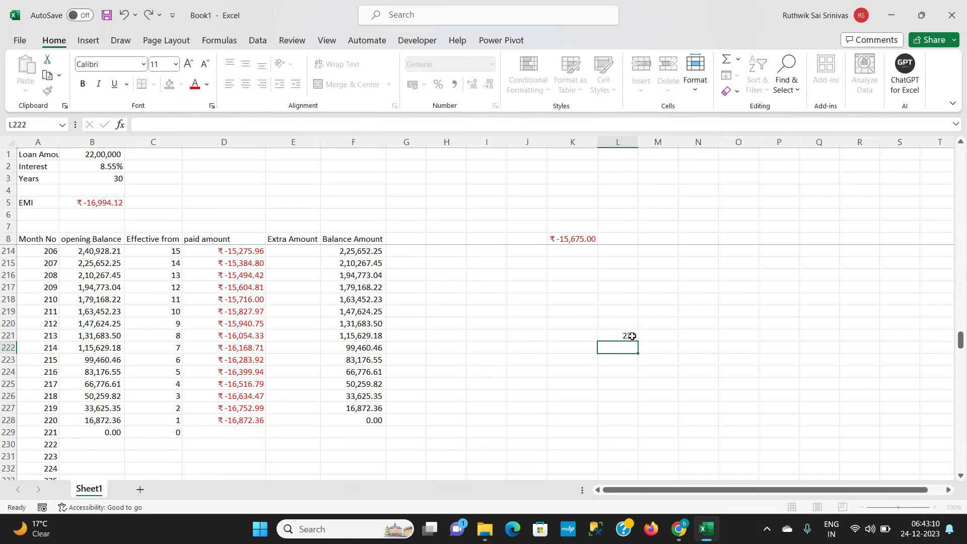
Convert the 220 months to years in cell L222 by dividing L221 by 12
{"action": "type", "text": "="}
{"action": "left_click", "coordinate": [633, 336]}
{"action": "type", "text": "/1.2"}
{"action": "key", "text": "Return"}
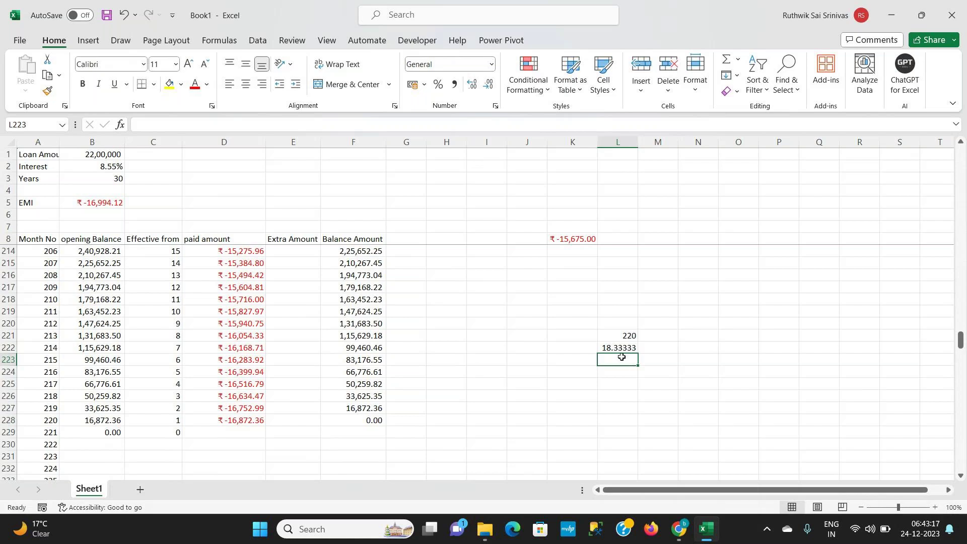
Return to the start of the repayment schedule and select the month 1 cell, A9
{"action": "key", "text": "Up"}
{"action": "key", "text": "Left"}
{"action": "key", "text": "Left"}
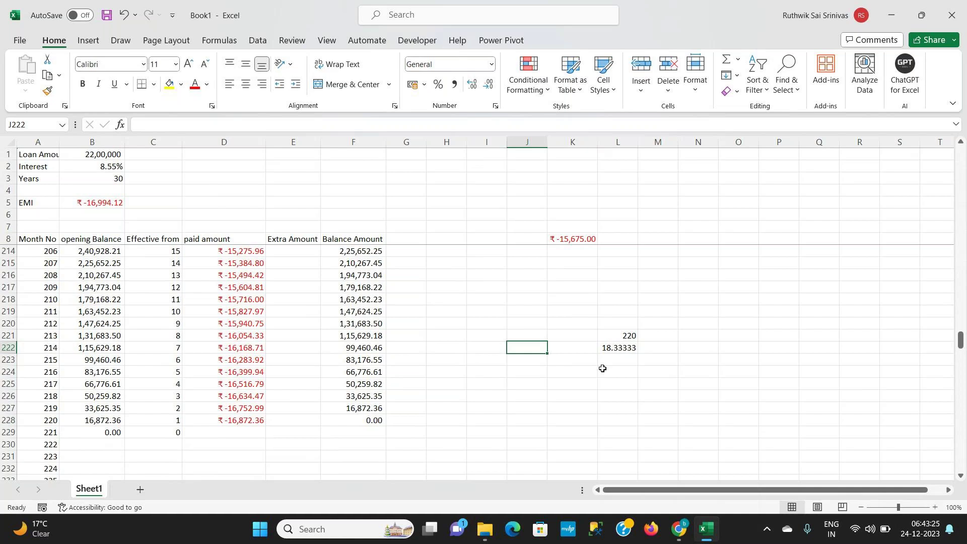
{"action": "key", "text": "ctrl+Up"}
{"action": "key", "text": "ctrl+Home"}
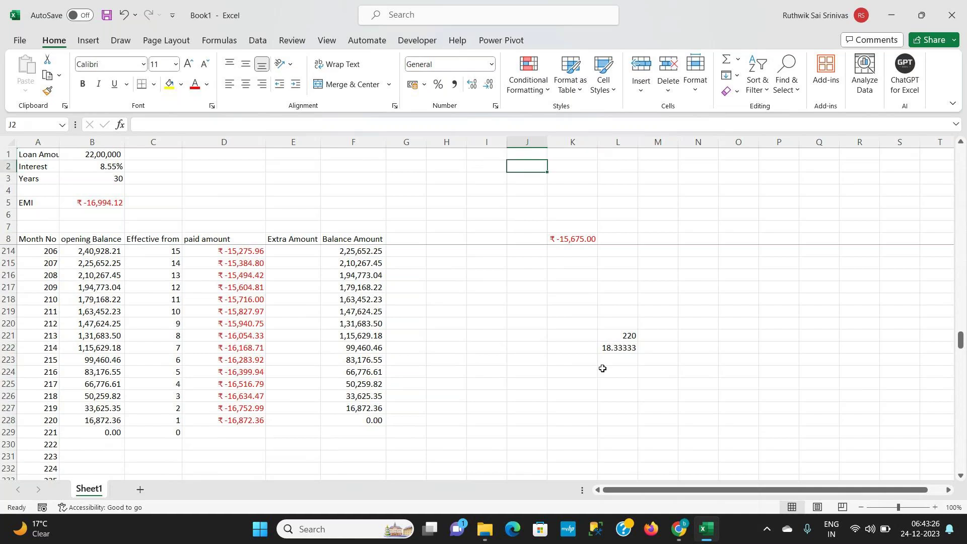
{"action": "key", "text": "Left"}
{"action": "key", "text": "Left"}
{"action": "key", "text": "Left"}
{"action": "key", "text": "Left"}
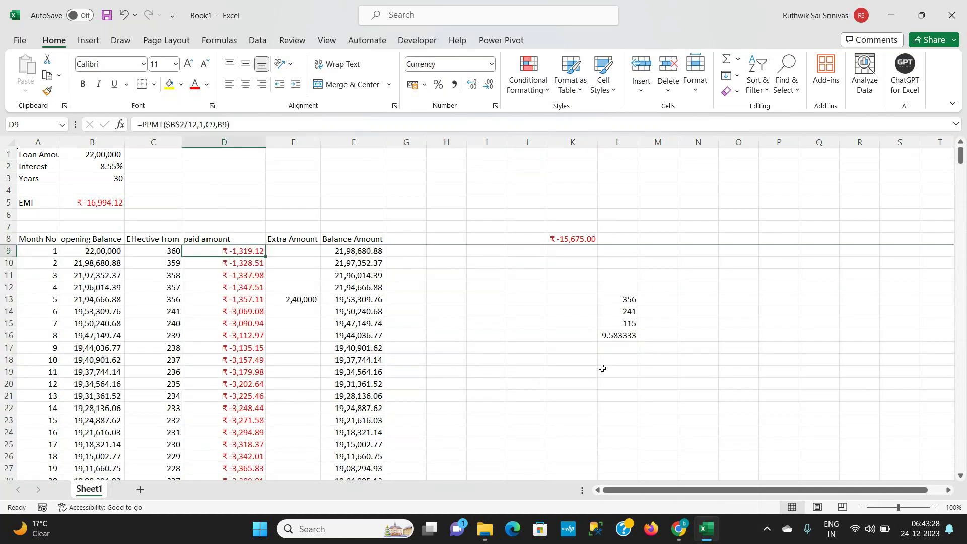
{"action": "key", "text": "Left"}
{"action": "key", "text": "Left"}
{"action": "key", "text": "Left"}
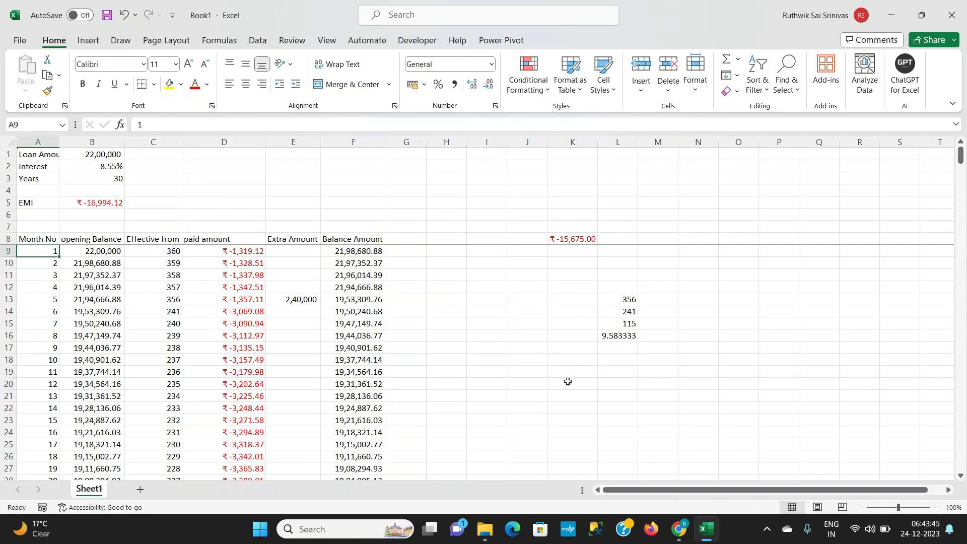
Show the previews of the open Google Chrome windows
{"action": "mouse_move", "coordinate": [679, 540]}
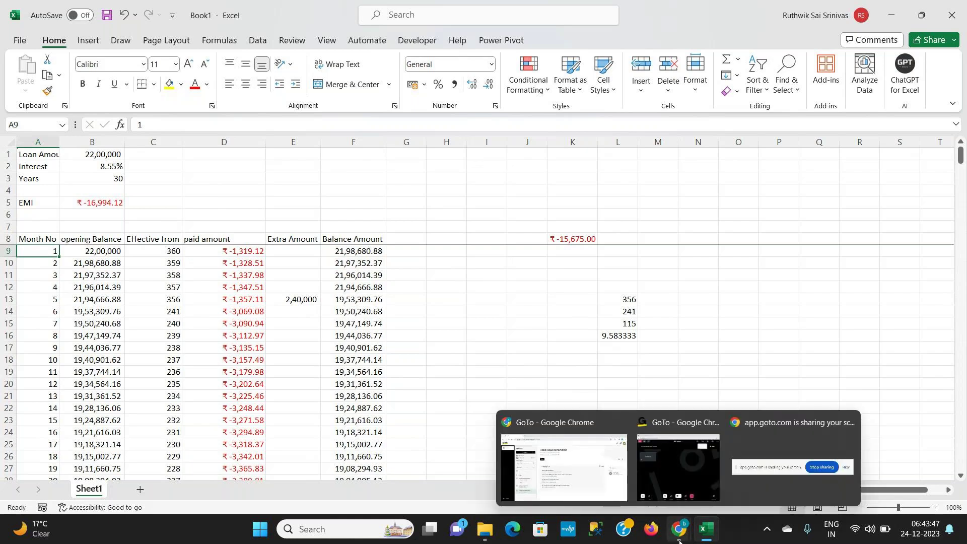